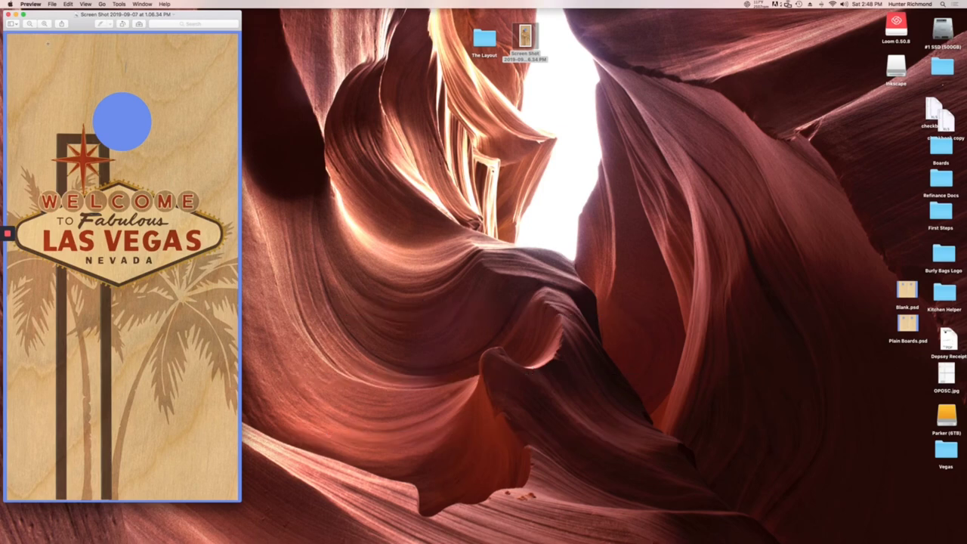
# Step: Close the open board screenshot and view the two-board Las Vegas desert mock-up in the Cornhole Collective Facebook group in Safari
pyautogui.press('super+w')
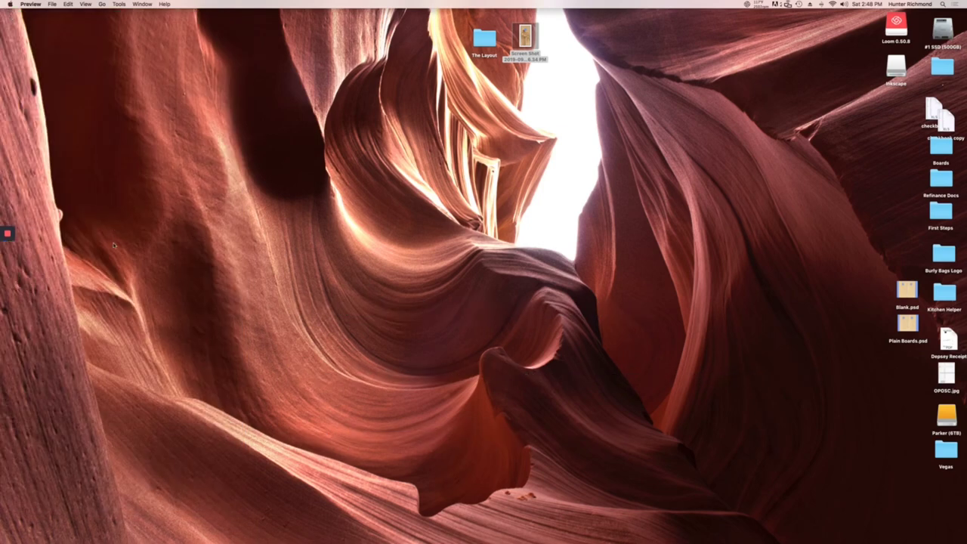
pyautogui.moveTo(2, 453)
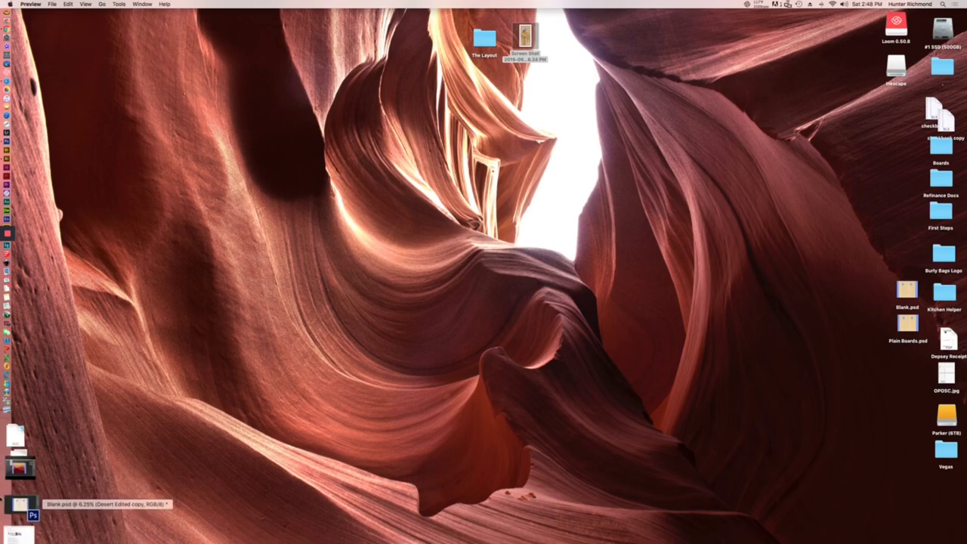
pyautogui.click(23, 528)
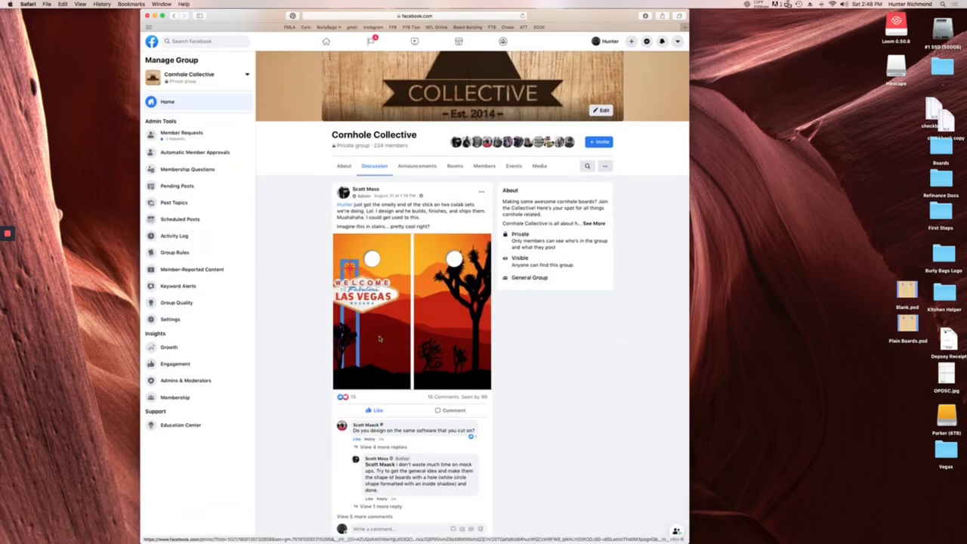
pyautogui.scroll(3, 379, 338)
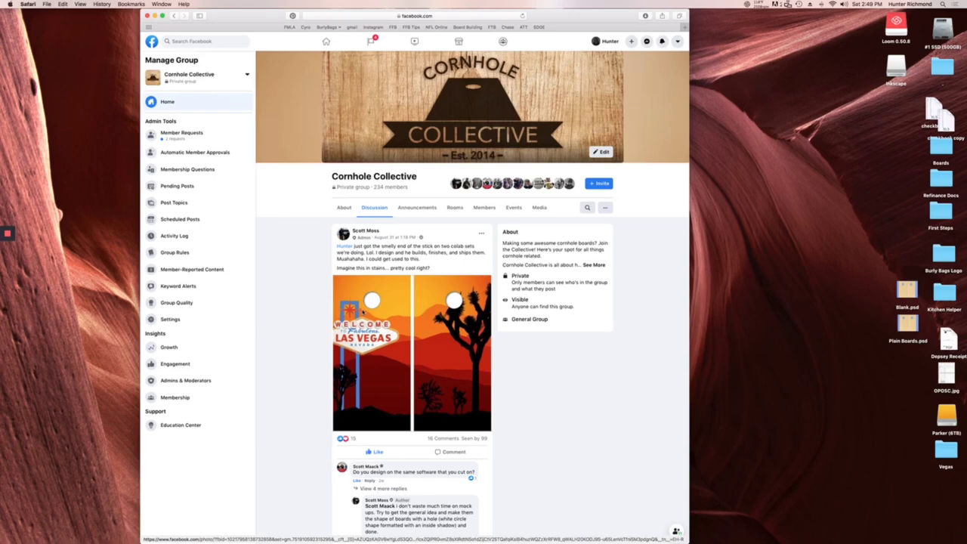
pyautogui.click(400, 300)
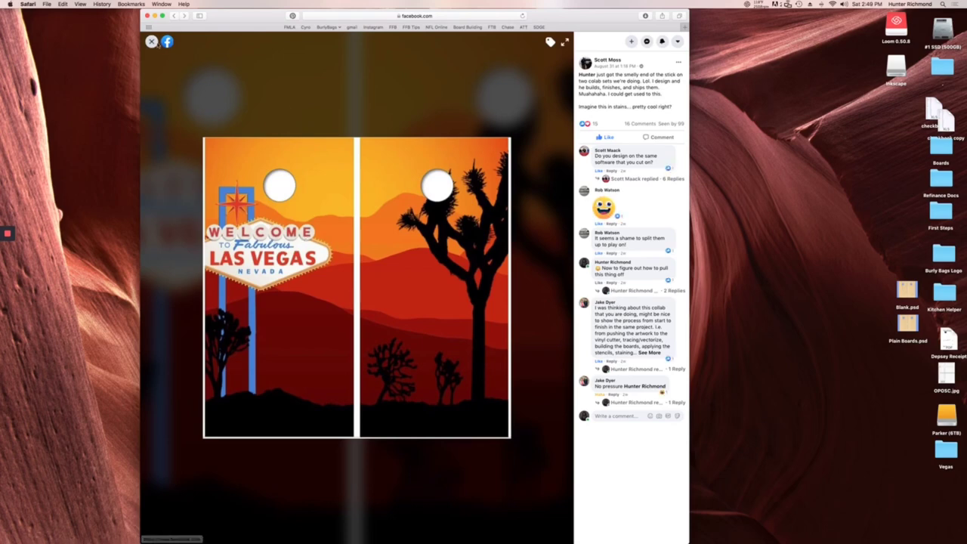
pyautogui.click(151, 42)
pyautogui.moveTo(337, 268); pyautogui.dragTo(388, 271)
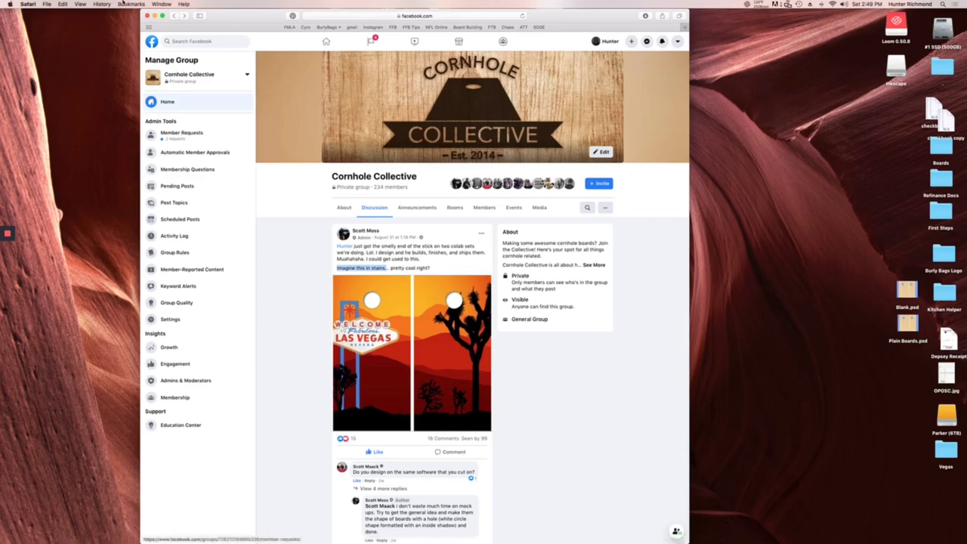
pyautogui.click(147, 16)
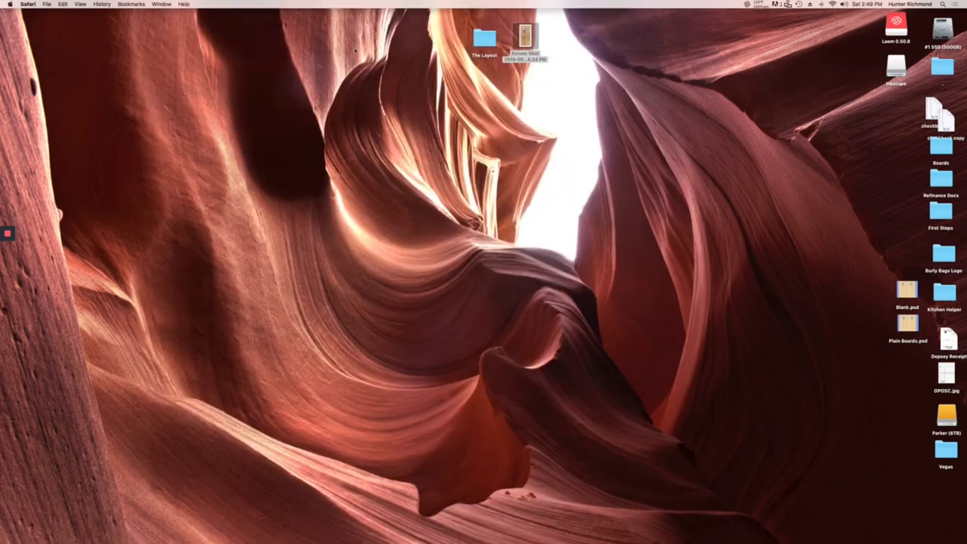
# Step: Display the two-board mock-up JPEG from The Layout folder clear of the file window, and open the subfolder of source EPS artwork
pyautogui.doubleClick(484, 39)
pyautogui.doubleClick(287, 45)
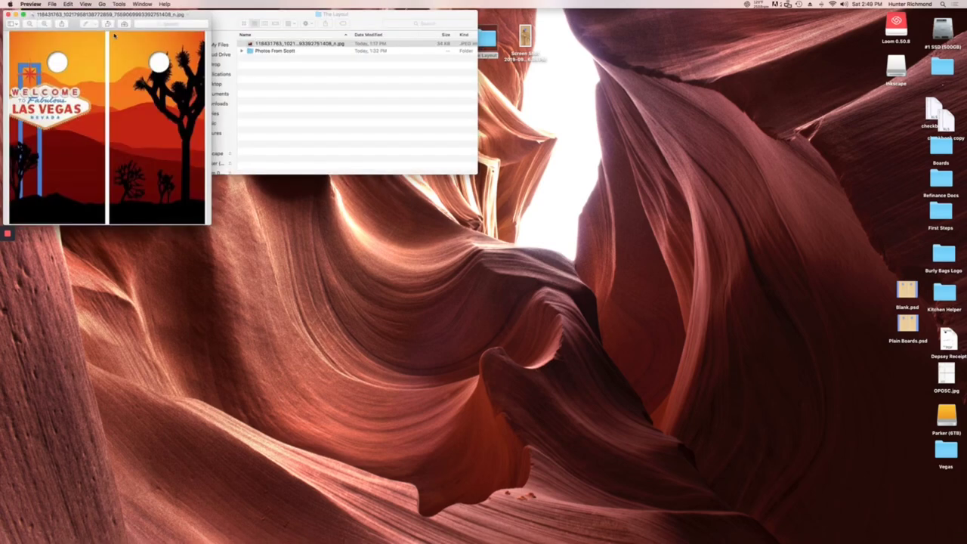
pyautogui.moveTo(108, 16); pyautogui.dragTo(859, 11)
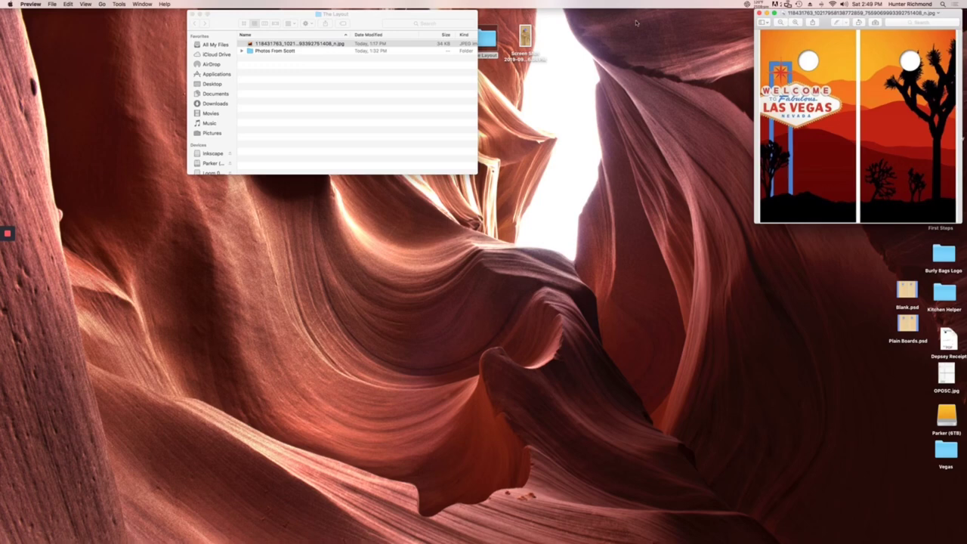
pyautogui.doubleClick(286, 51)
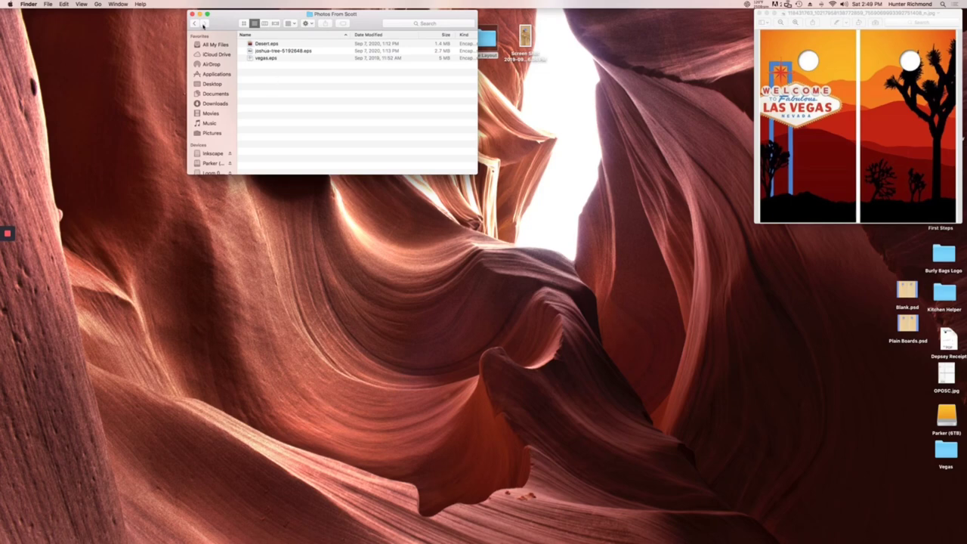
pyautogui.scroll(-3, 212, 98)
# Step: Show the Google image results for "free joshua tree silhouette" in Safari and preview the first stock silhouette with its pixel dimensions
pyautogui.moveTo(1, 161)
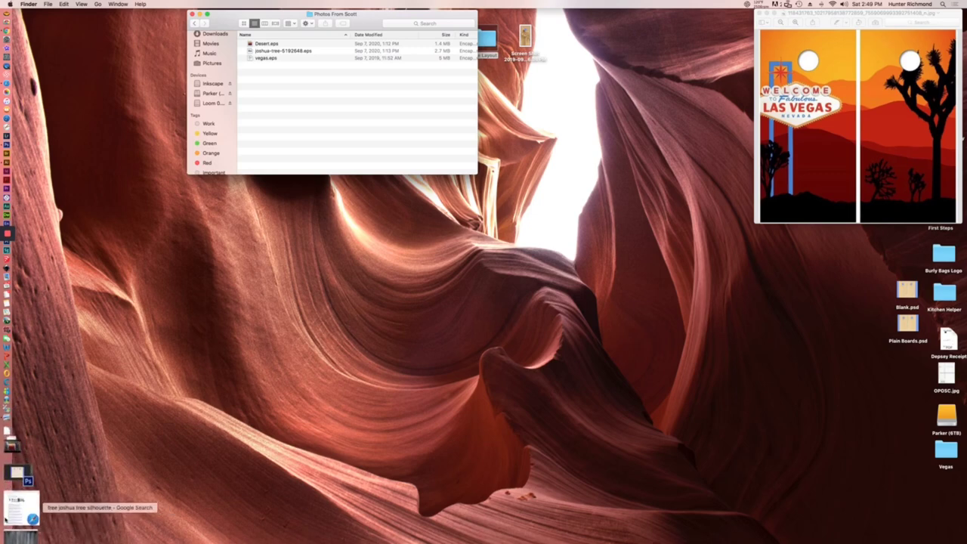
pyautogui.click(7, 517)
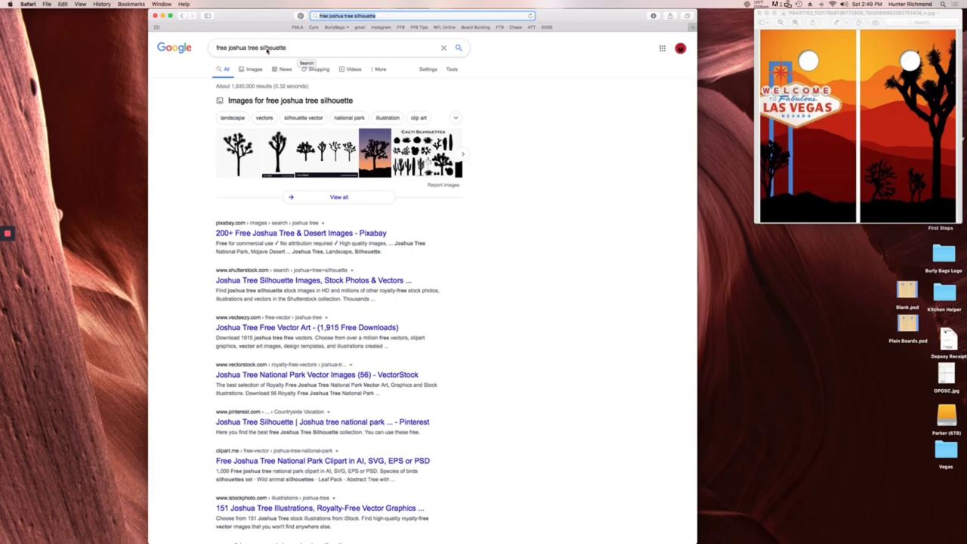
pyautogui.click(249, 75)
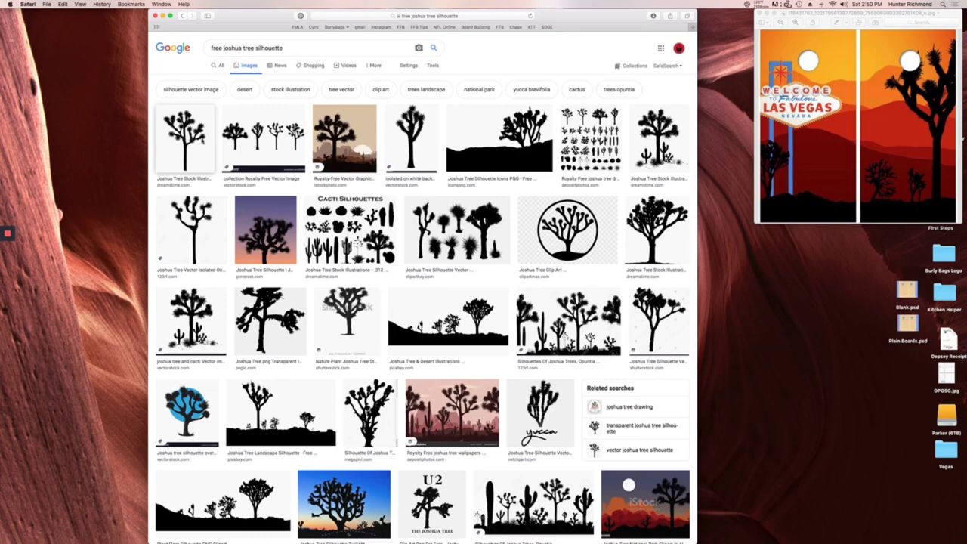
pyautogui.click(185, 140)
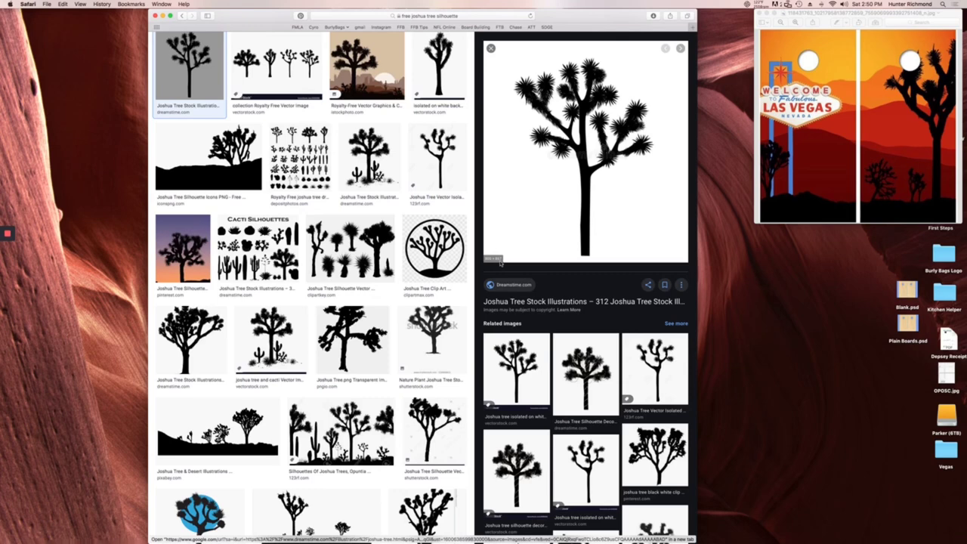
pyautogui.moveTo(552, 167)
pyautogui.scroll(3, 568, 174)
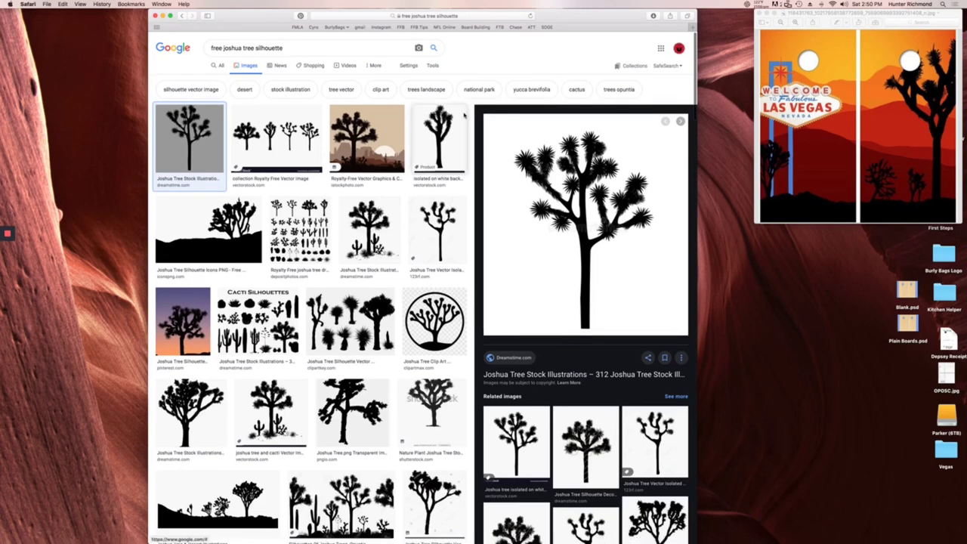
# Step: Limit the Joshua tree image results to Large size and preview the silhouette of a tree on a hilly horizon
pyautogui.click(432, 67)
pyautogui.click(216, 80)
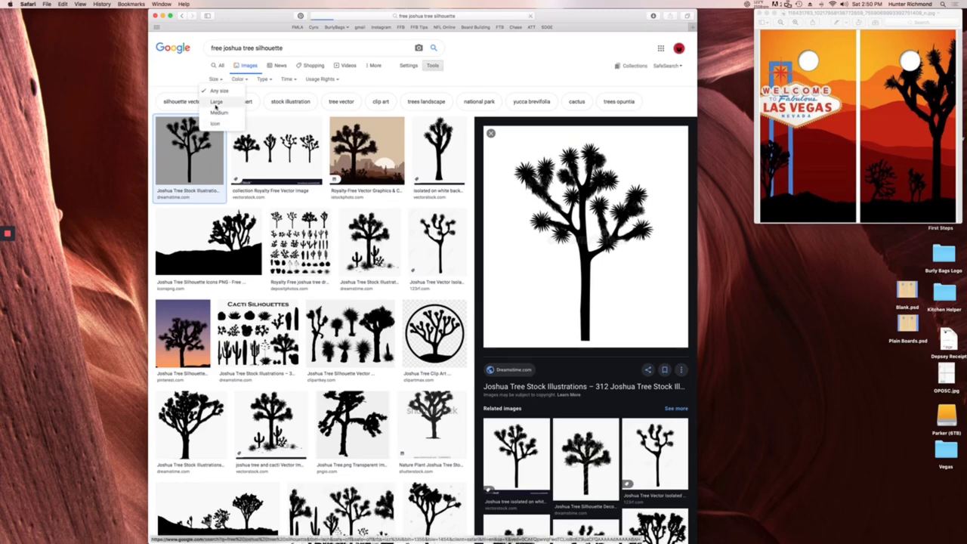
pyautogui.click(216, 103)
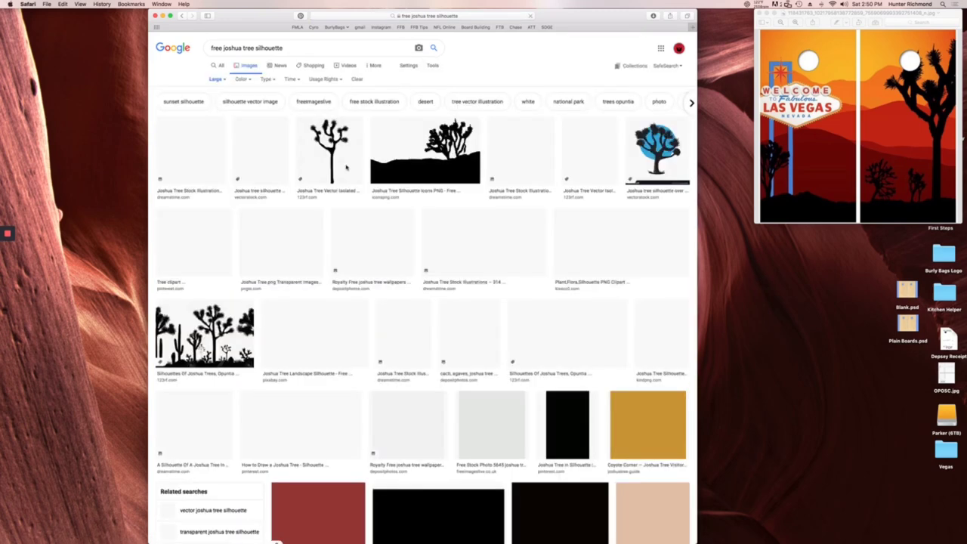
pyautogui.click(428, 159)
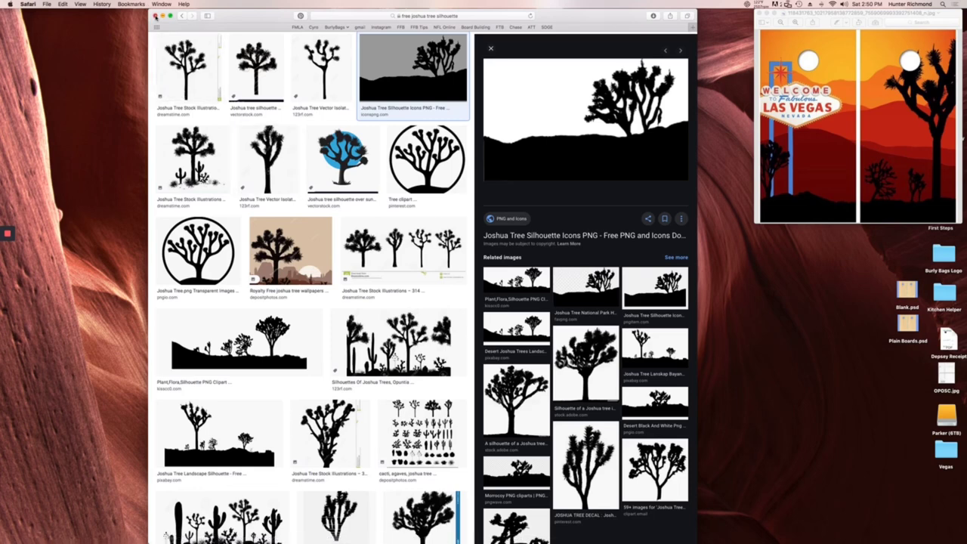
pyautogui.click(155, 15)
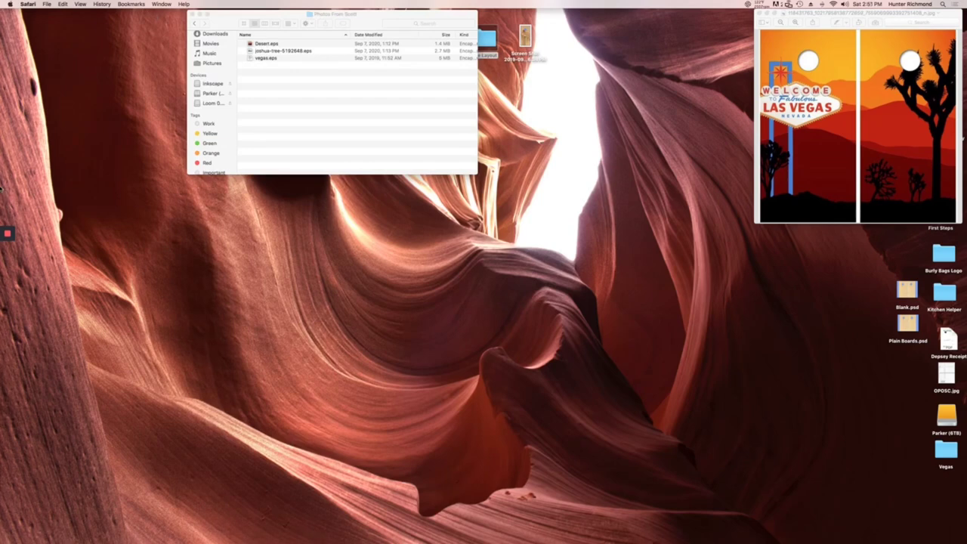
# Step: Switch to Photoshop with the Blank.psd two-board template
pyautogui.click(11, 211)
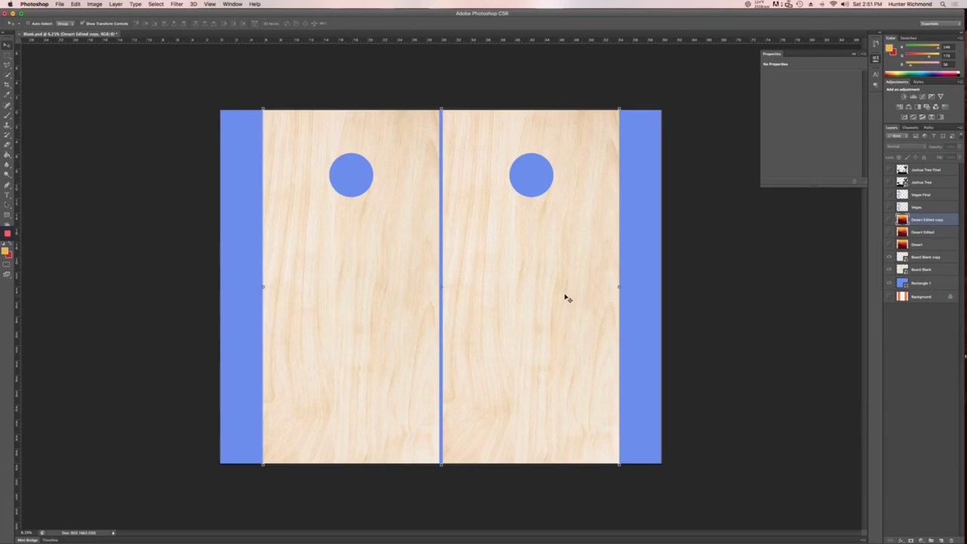
# Step: Switch to the Cornhole Collective website in Safari and open the Supplies page from its Builders resources
pyautogui.moveTo(2, 400)
pyautogui.moveTo(2, 430)
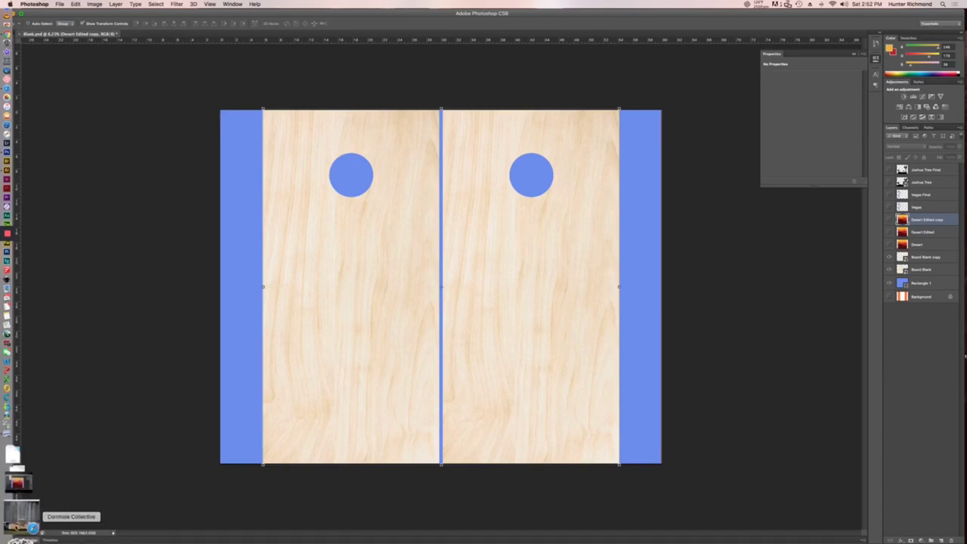
pyautogui.click(19, 532)
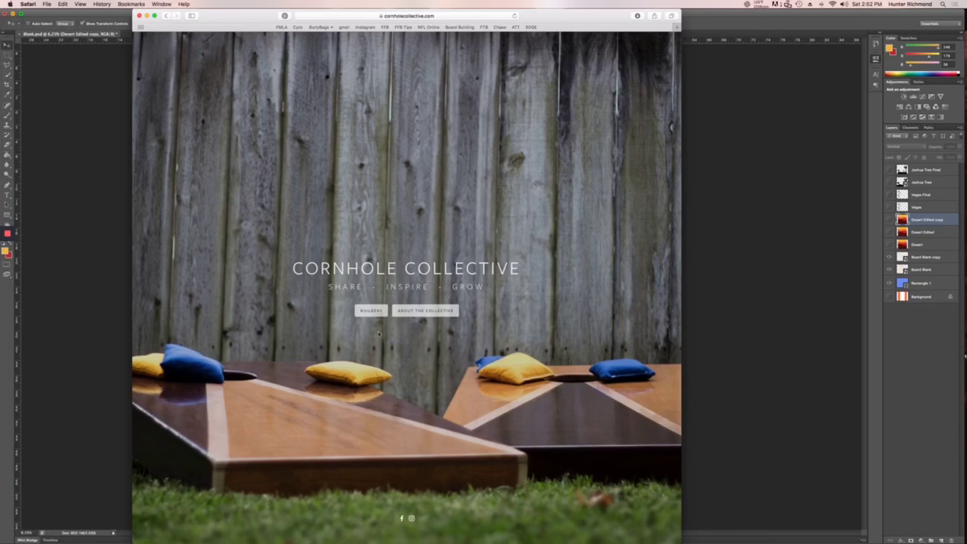
pyautogui.click(379, 315)
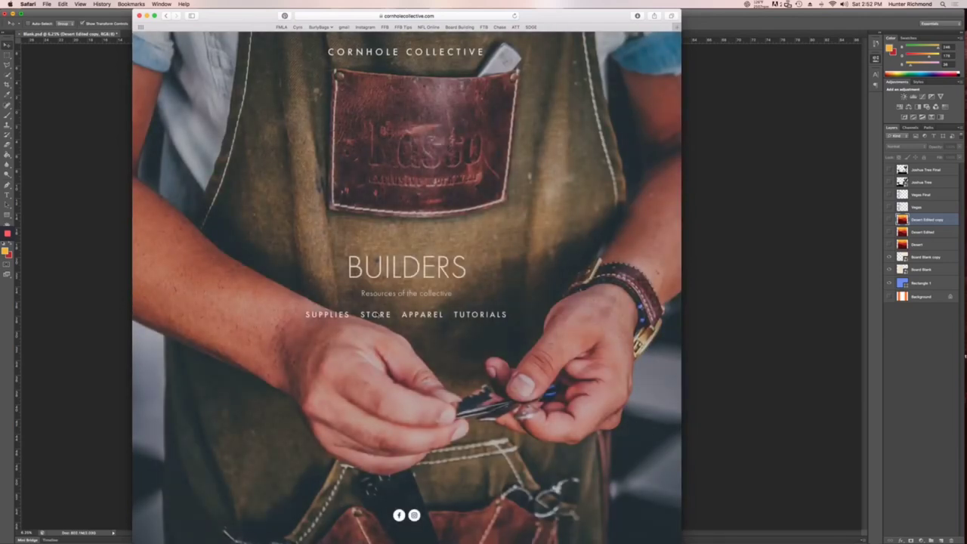
pyautogui.click(329, 317)
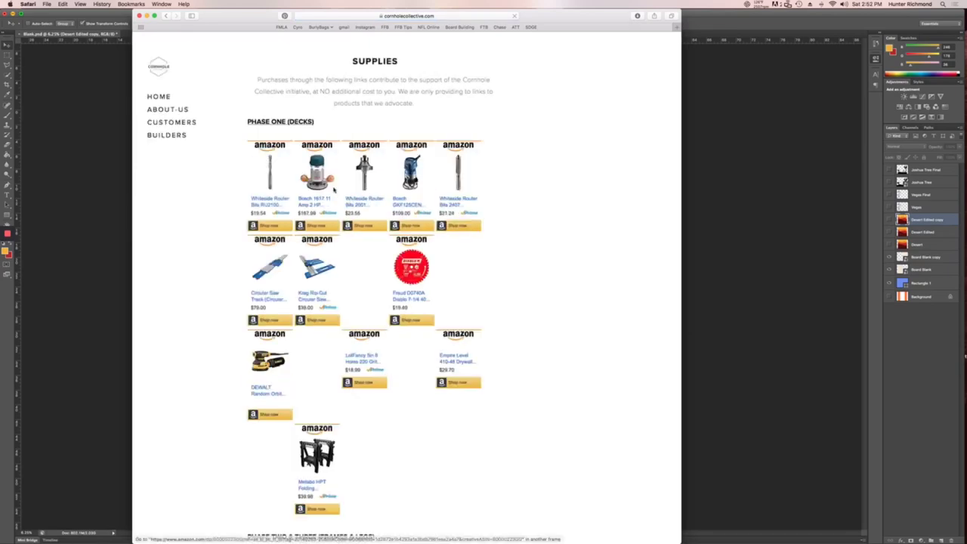
# Step: Look through the Supplies page's recommended products for each build phase, from decks to finishing and shipping
pyautogui.scroll(-10, 333, 189)
pyautogui.scroll(-15, 330, 194)
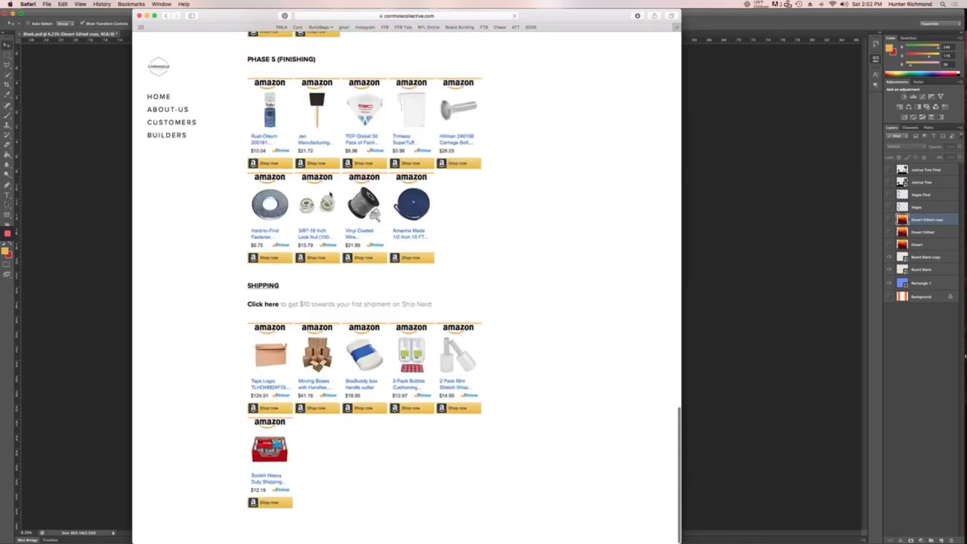
pyautogui.scroll(15, 330, 194)
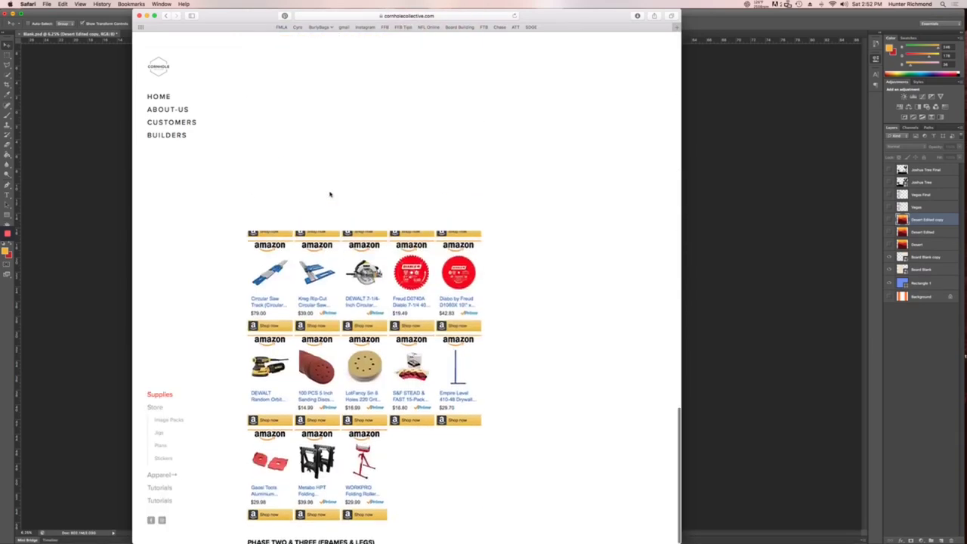
pyautogui.scroll(-15, 329, 194)
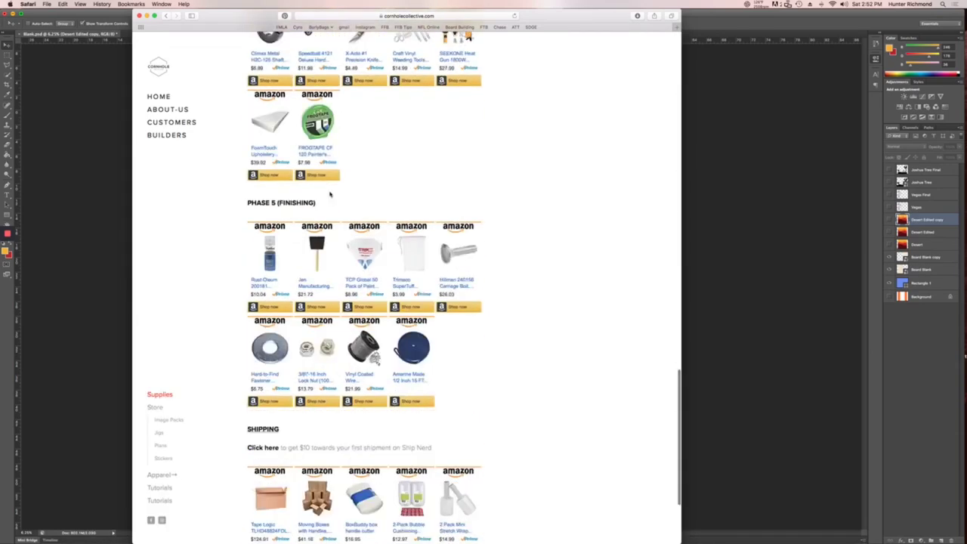
pyautogui.scroll(15, 329, 194)
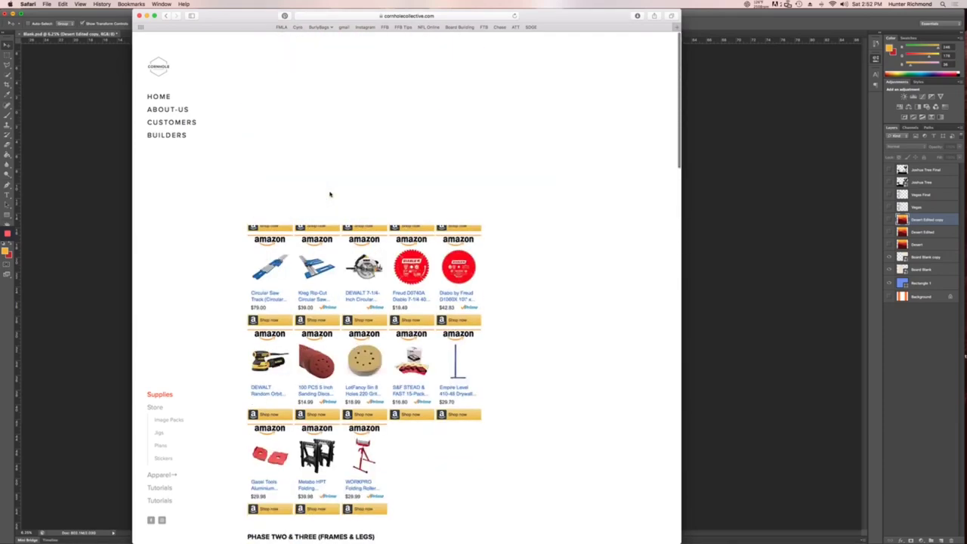
pyautogui.scroll(-5, 330, 194)
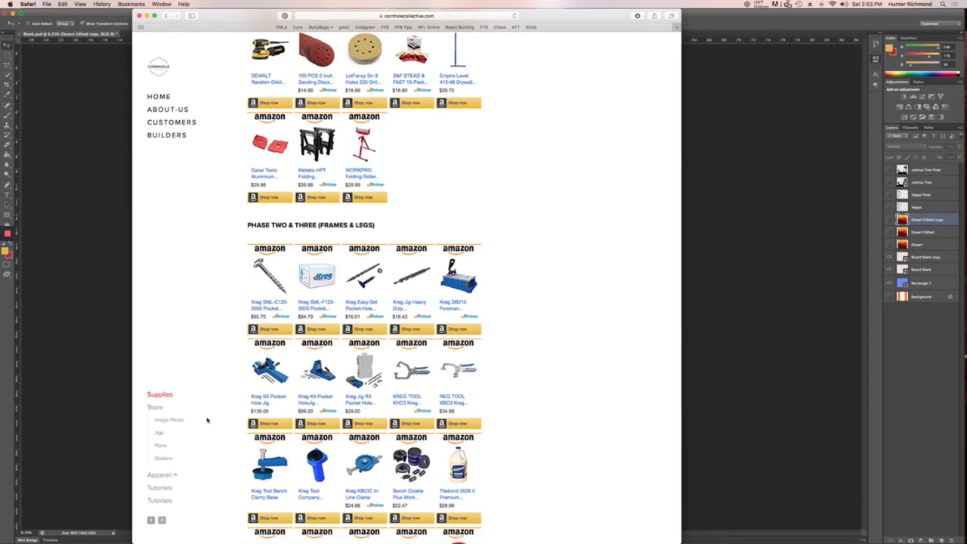
pyautogui.scroll(1, 171, 474)
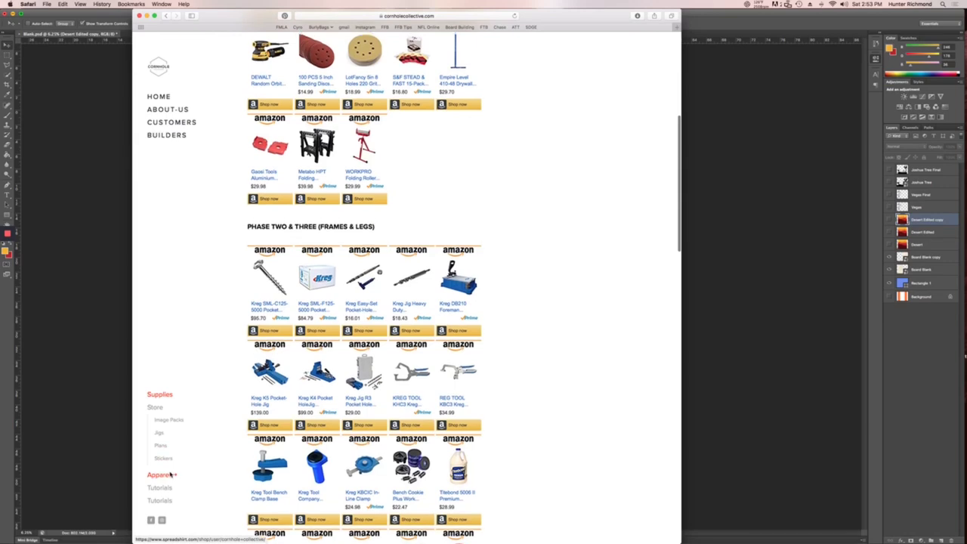
pyautogui.scroll(-5, 375, 297)
pyautogui.scroll(-4, 375, 298)
pyautogui.scroll(10, 375, 298)
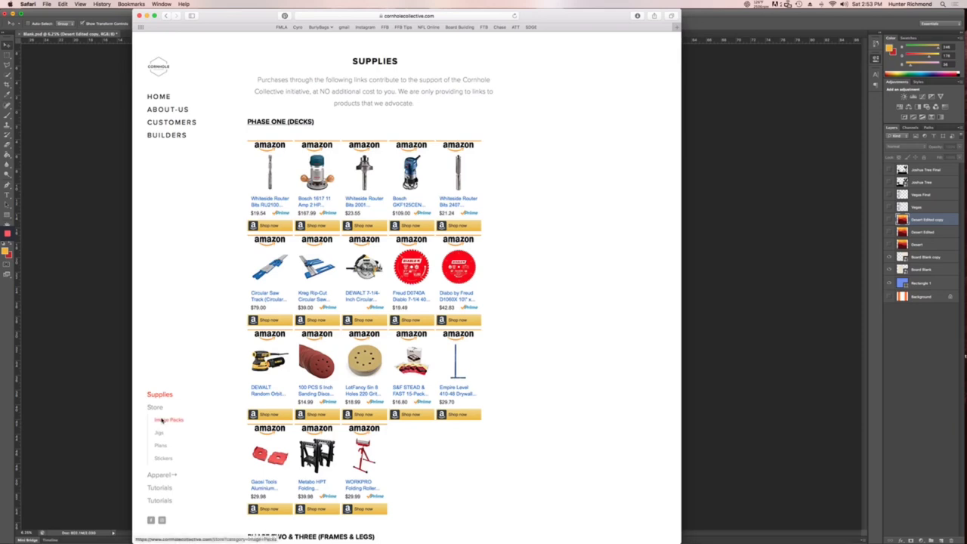
# Step: Open the Cornhole Collective apparel shop on Spreadshirt, browse its designs, and dismiss the coupon pop-up
pyautogui.click(164, 477)
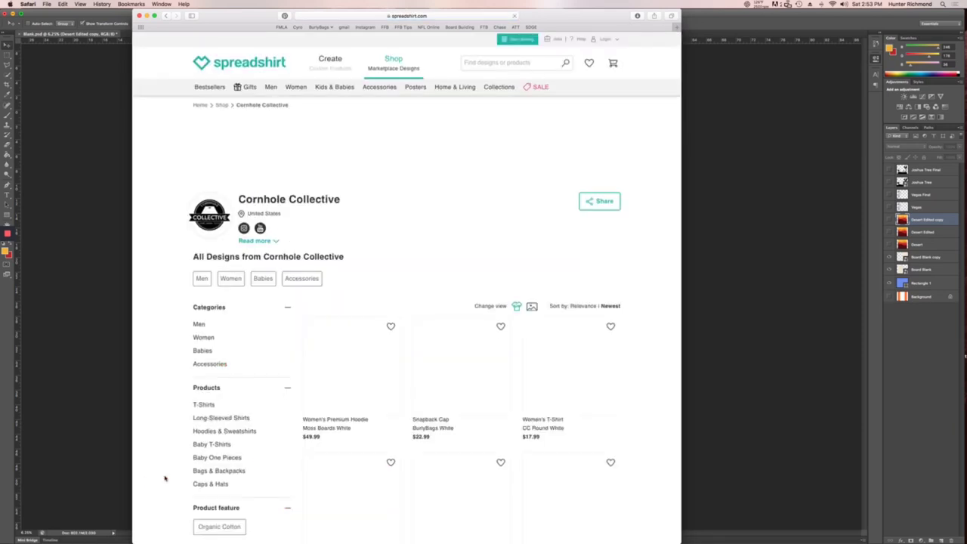
pyautogui.scroll(-5, 345, 347)
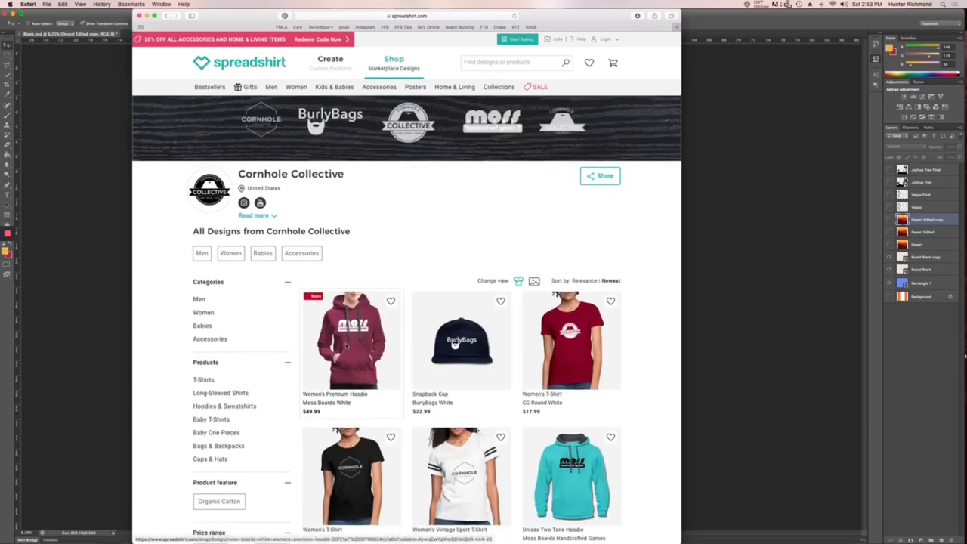
pyautogui.scroll(10, 345, 347)
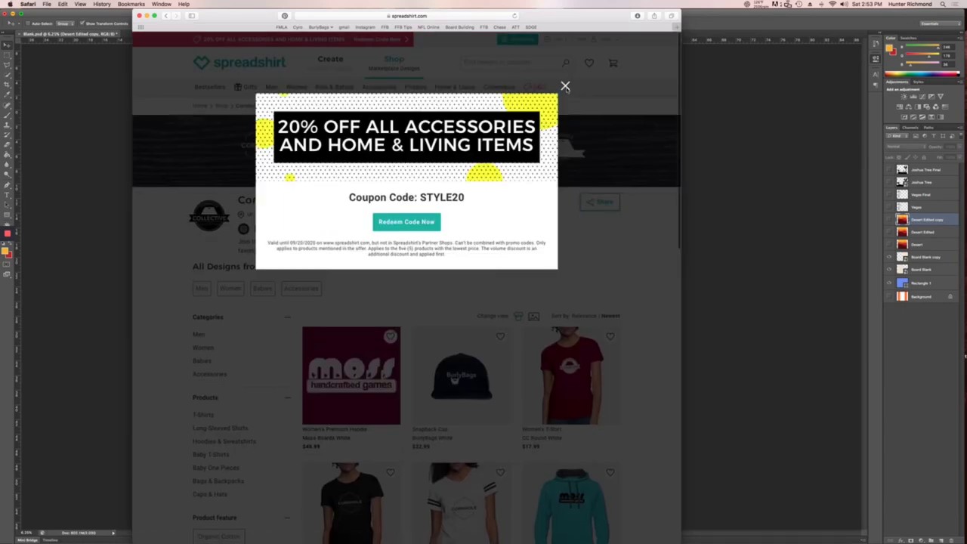
pyautogui.click(133, 200)
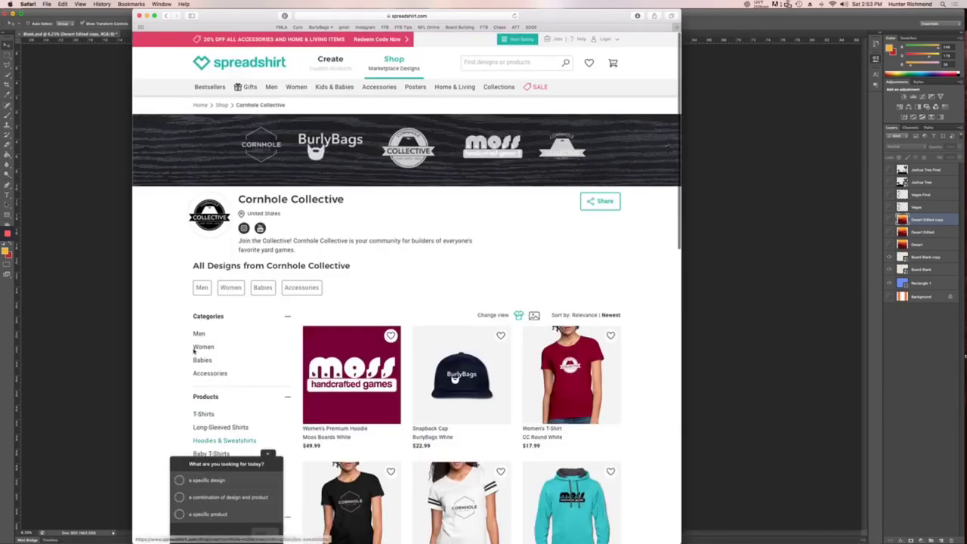
# Step: Return from the apparel shop to the Cornhole Collective site and open the Store from its Builders resources
pyautogui.click(167, 16)
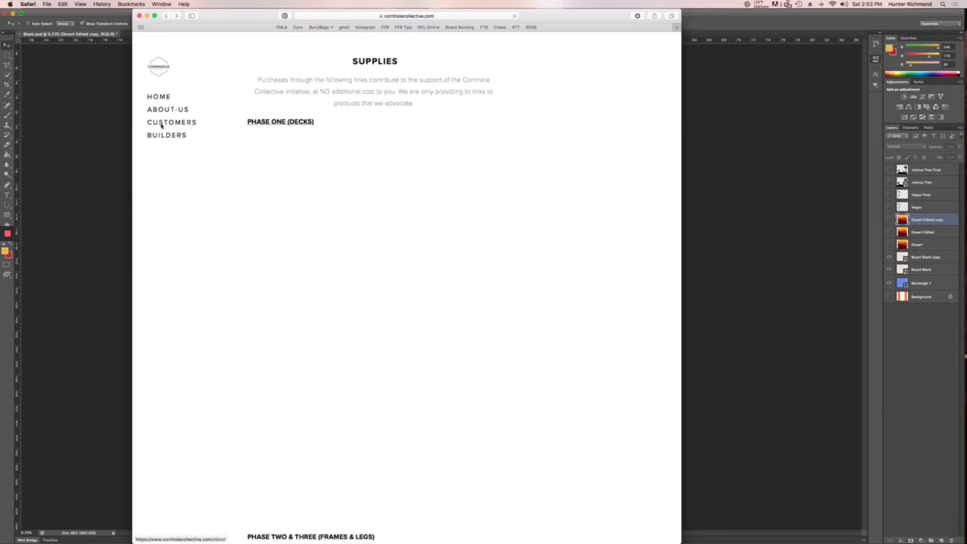
pyautogui.click(161, 136)
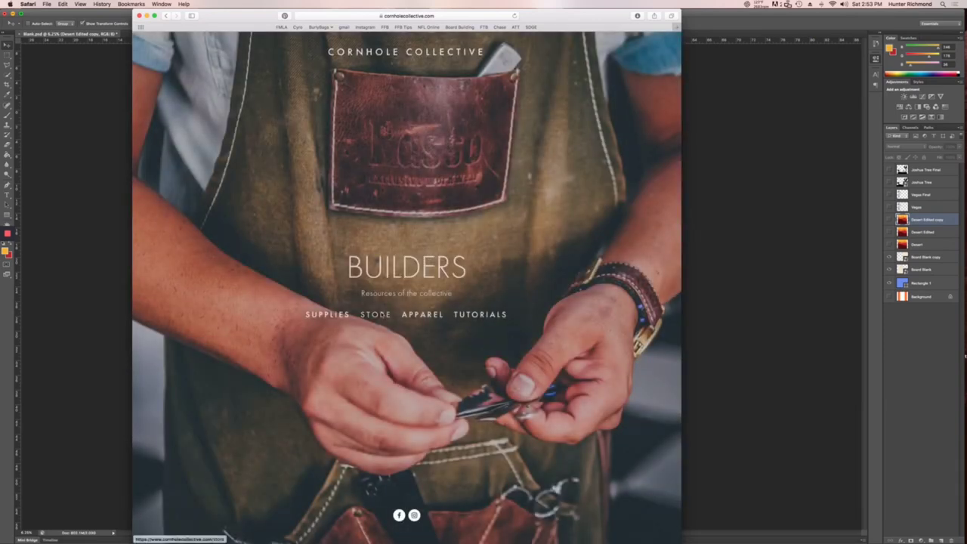
pyautogui.click(377, 315)
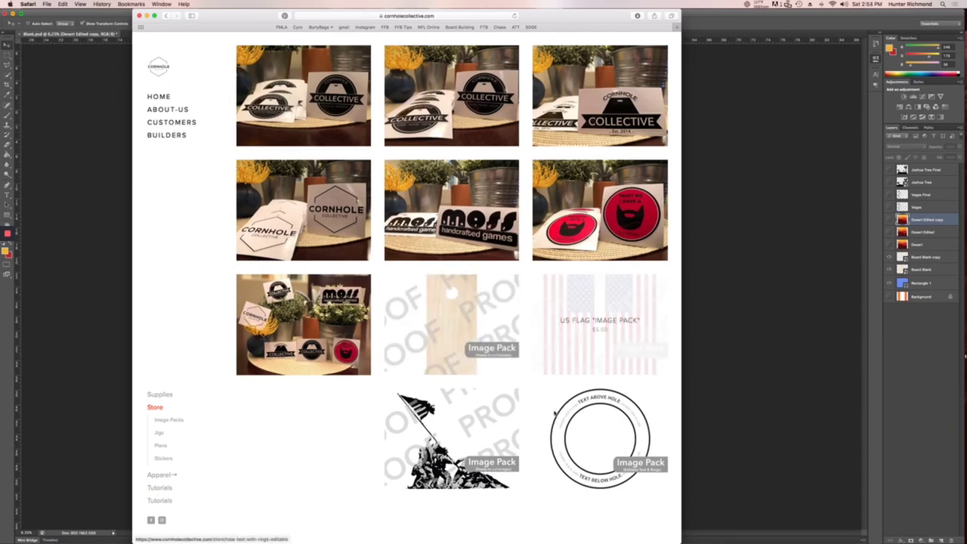
# Step: View the US Flag, Iwo Jima, Hole Text with Rings and Wood Mock-Up/Layout Pattern store items, and close the browser window
pyautogui.click(582, 358)
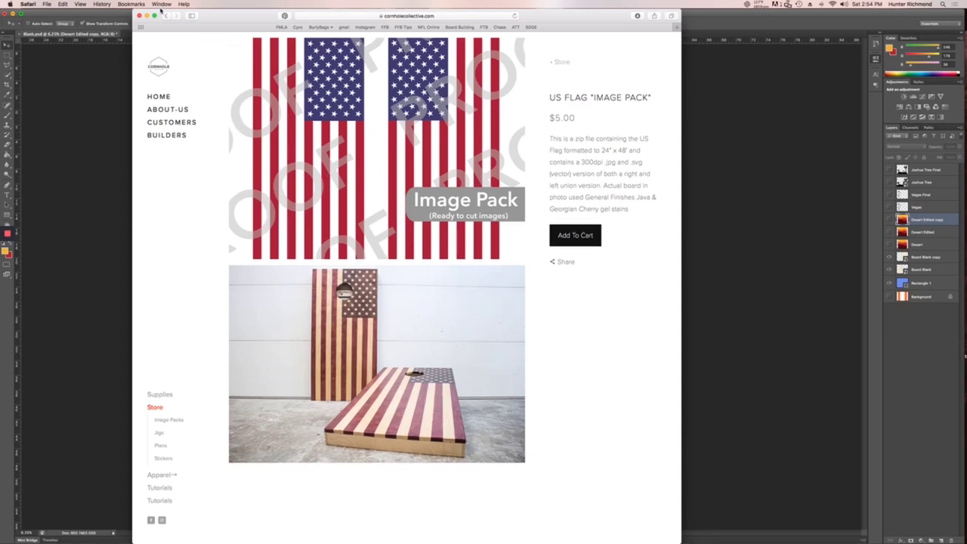
pyautogui.click(166, 16)
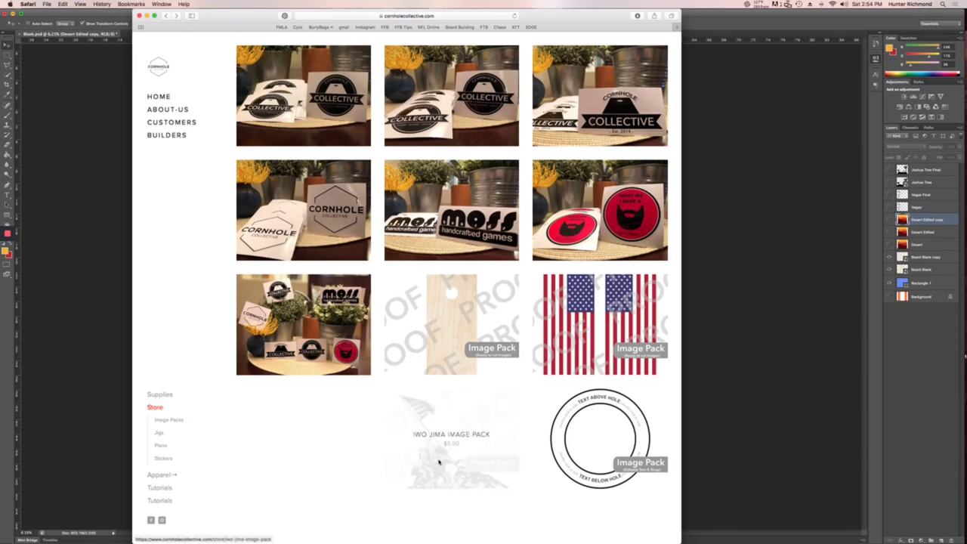
pyautogui.click(460, 476)
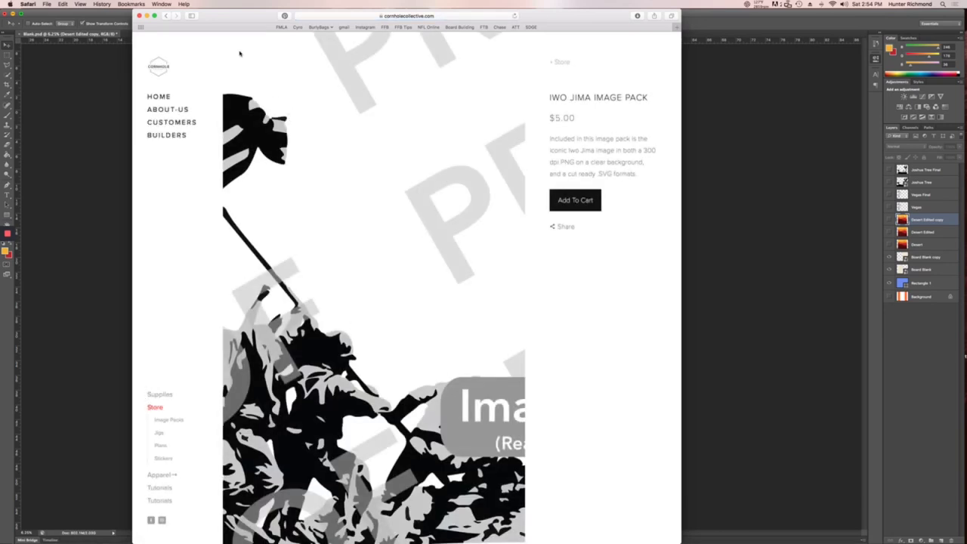
pyautogui.click(165, 16)
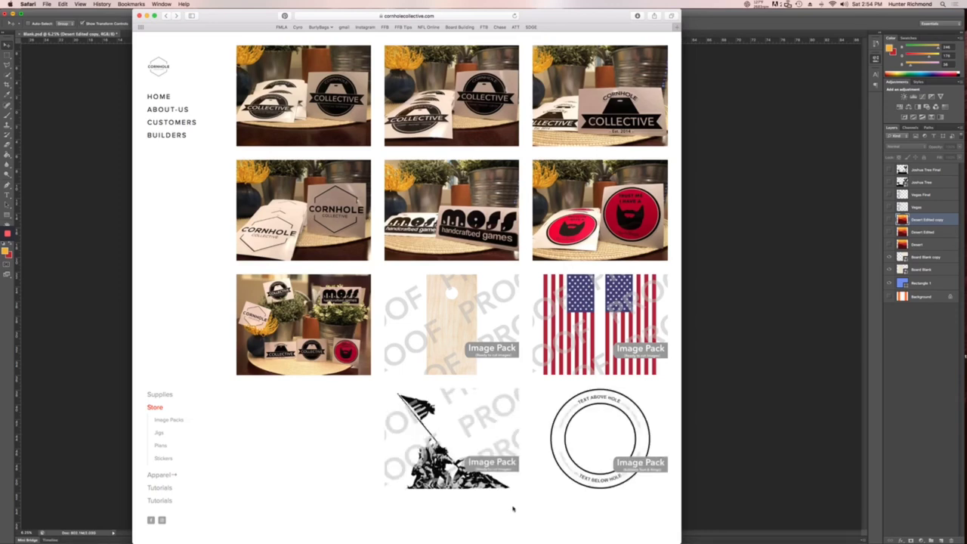
pyautogui.click(594, 455)
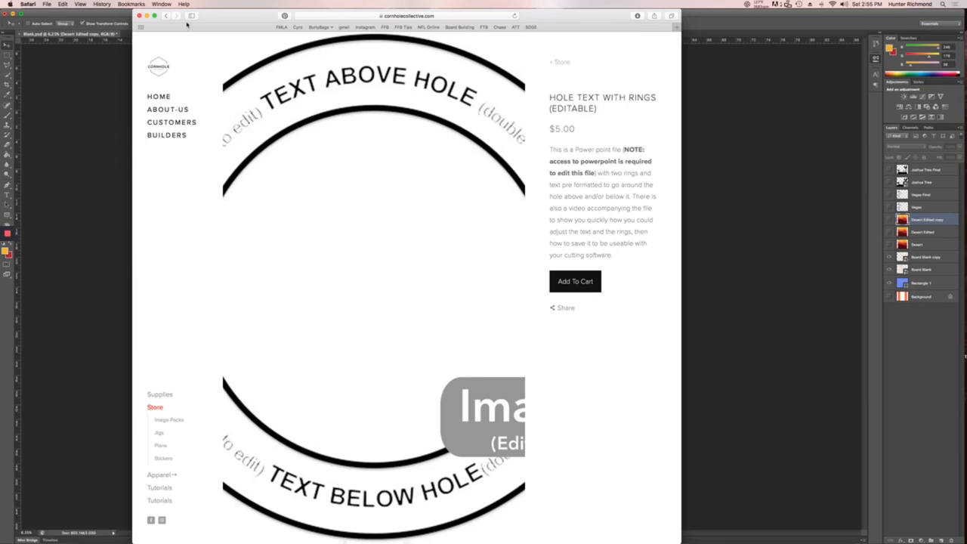
pyautogui.click(168, 15)
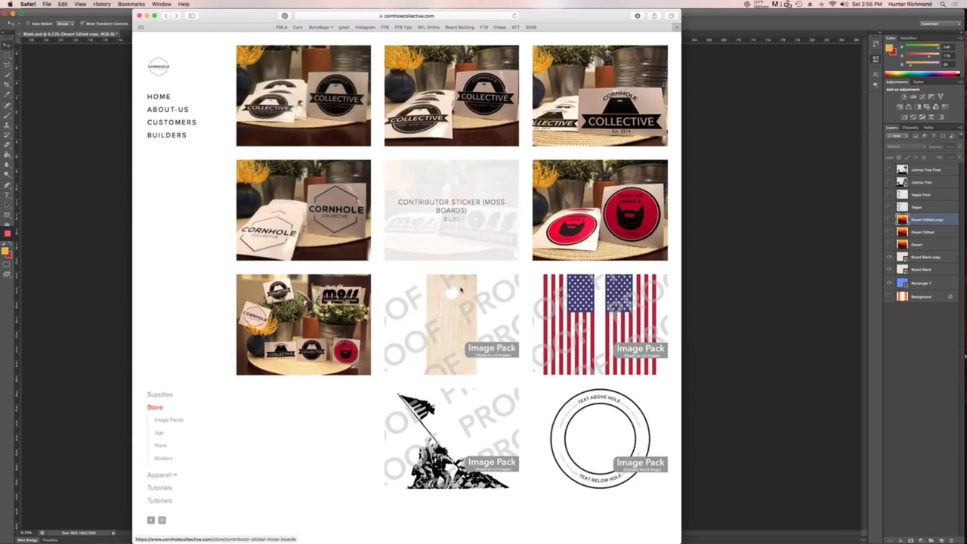
pyautogui.click(455, 308)
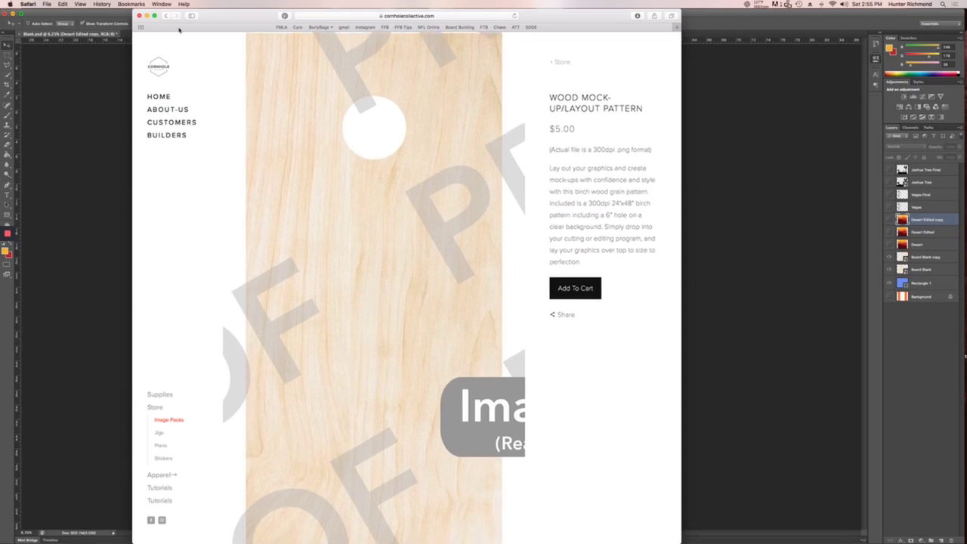
pyautogui.click(164, 16)
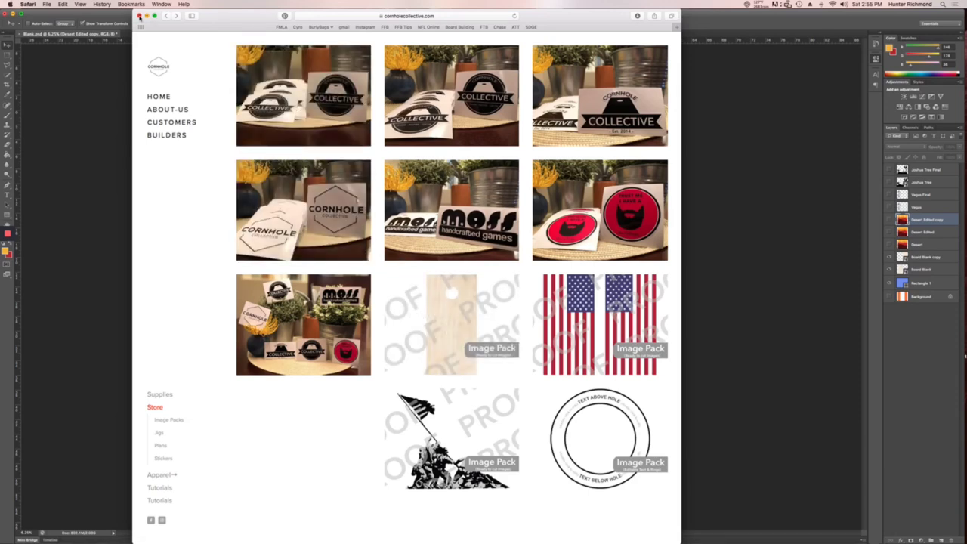
pyautogui.click(139, 15)
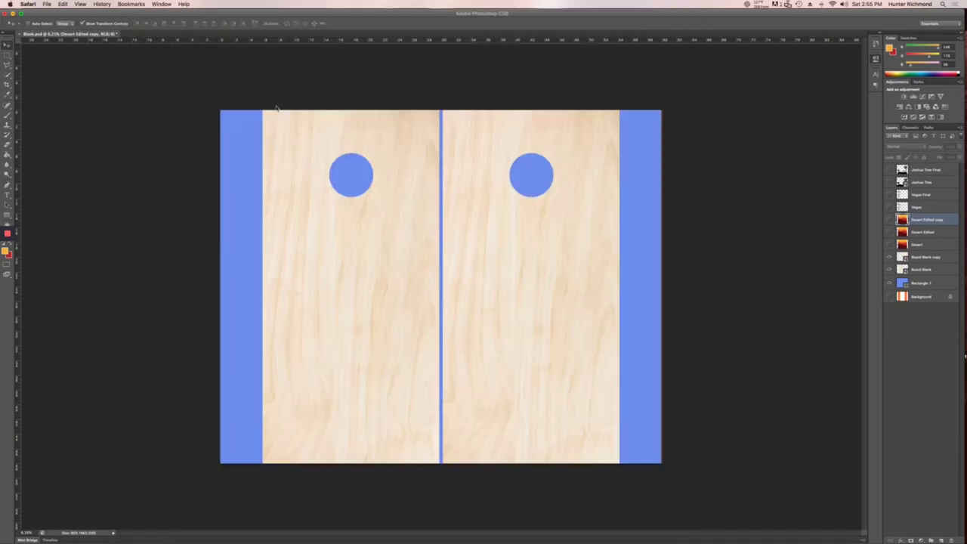
# Step: Move the Photoshop window aside, enlarge the Las Vegas desert mock-up in Preview to examine both boards, and close it
pyautogui.click(360, 13)
pyautogui.moveTo(96, 15); pyautogui.dragTo(107, 179)
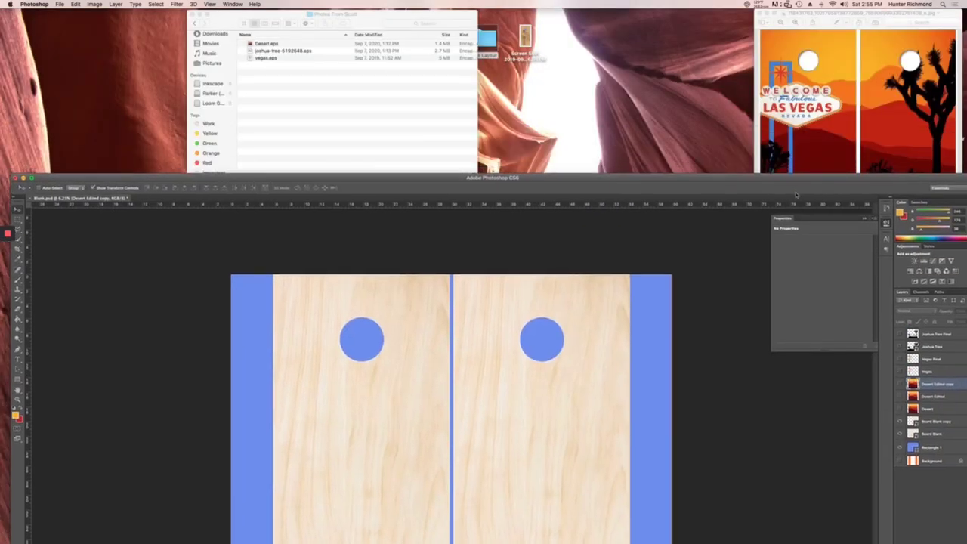
pyautogui.moveTo(799, 177); pyautogui.dragTo(795, 234)
pyautogui.click(819, 14)
pyautogui.moveTo(820, 13); pyautogui.dragTo(303, 14)
pyautogui.moveTo(446, 225); pyautogui.dragTo(887, 528)
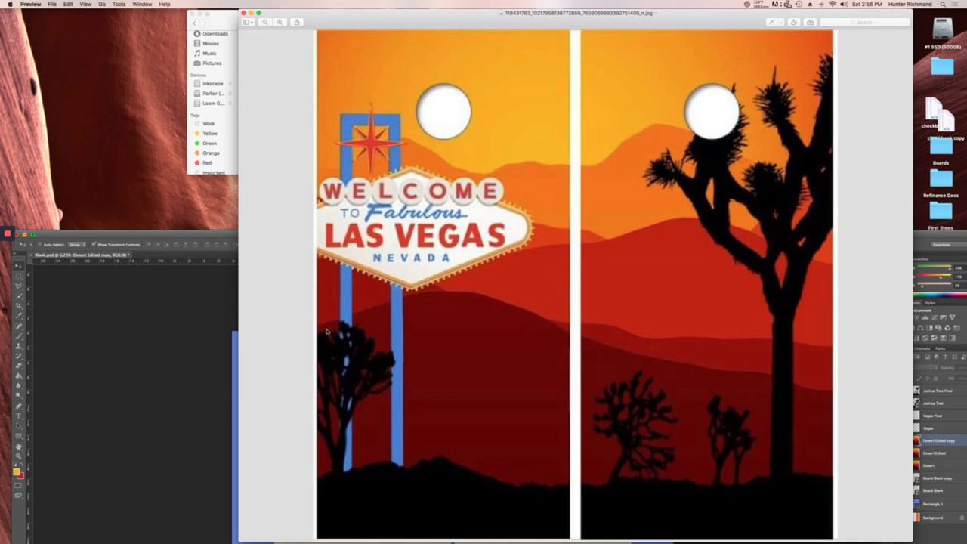
pyautogui.moveTo(366, 16); pyautogui.dragTo(303, 2)
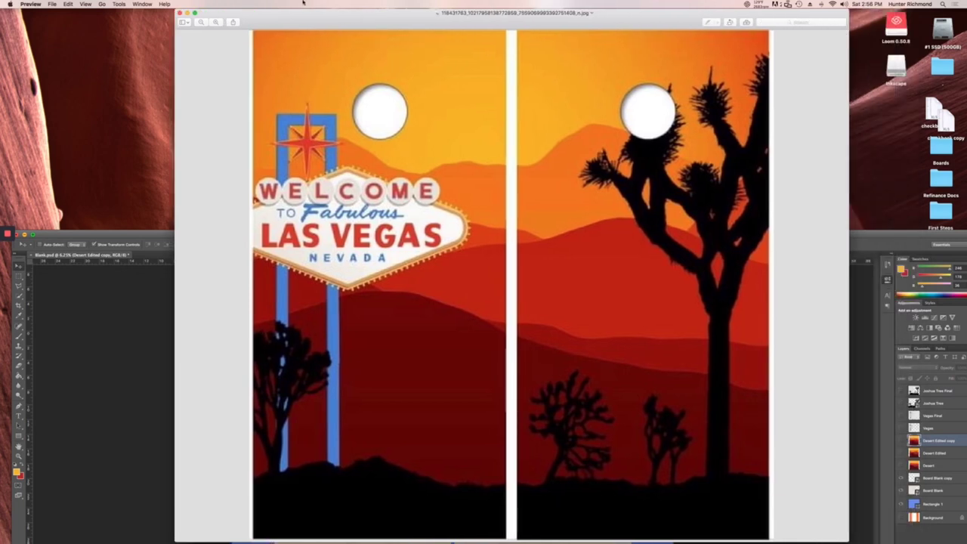
pyautogui.click(179, 13)
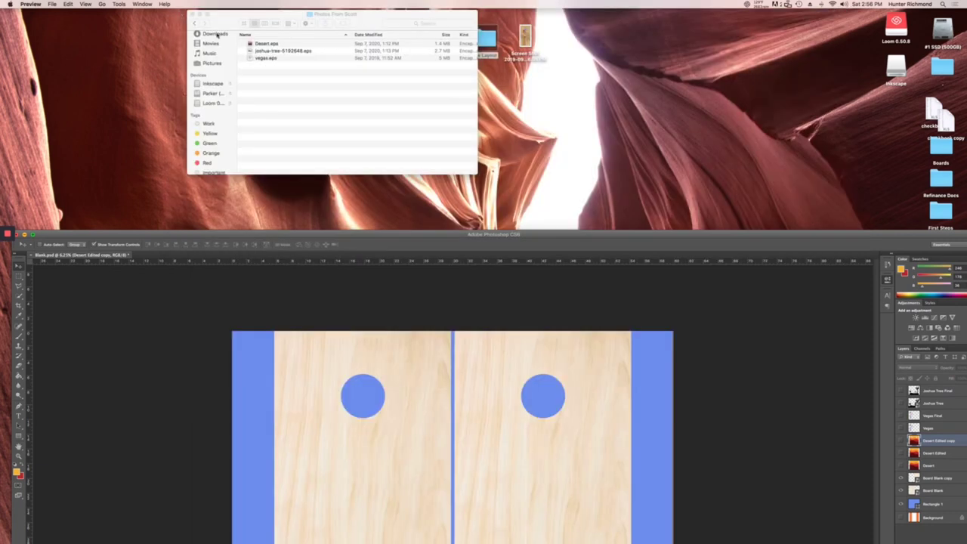
# Step: Return to the Photoshop board template and show the original Desert, Vegas and Joshua Tree artwork layers
pyautogui.click(399, 235)
pyautogui.doubleClick(408, 237)
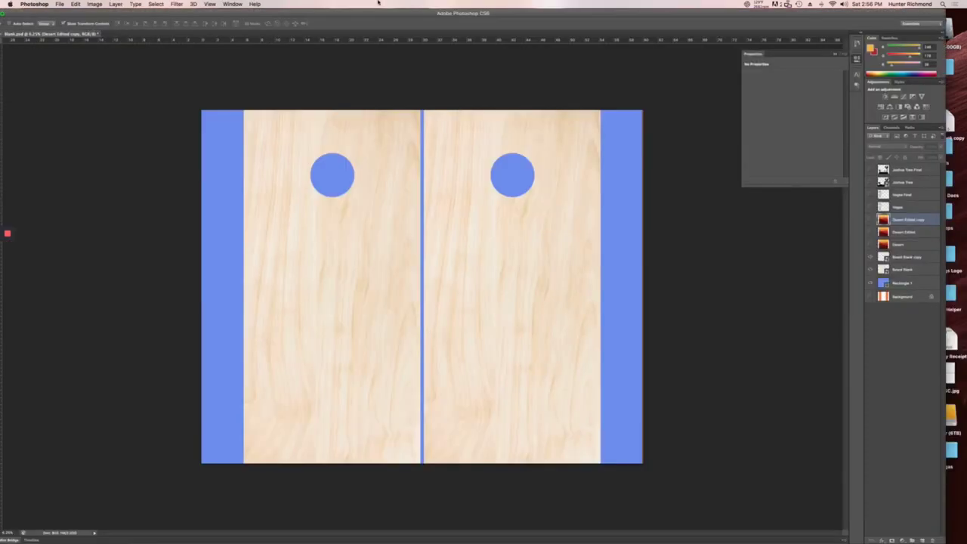
pyautogui.click(870, 245)
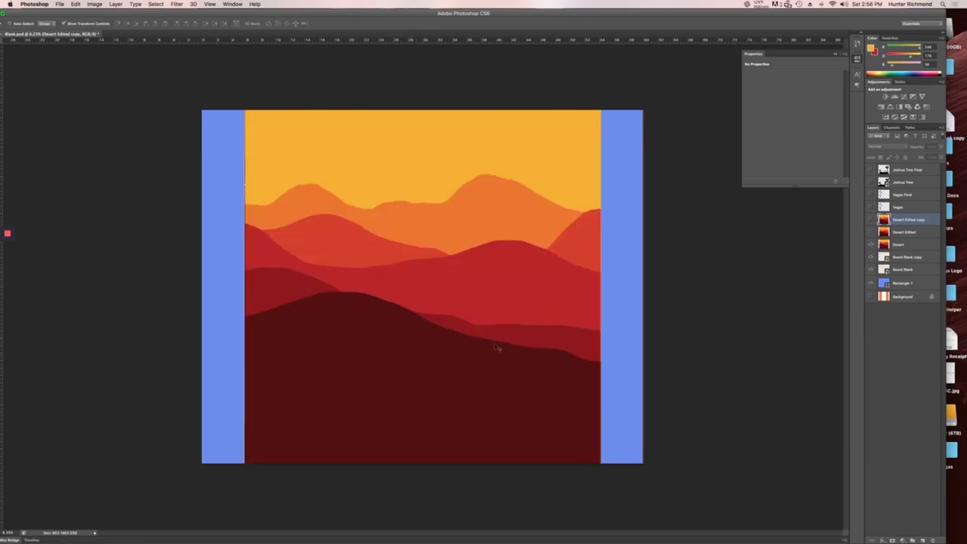
pyautogui.click(871, 194)
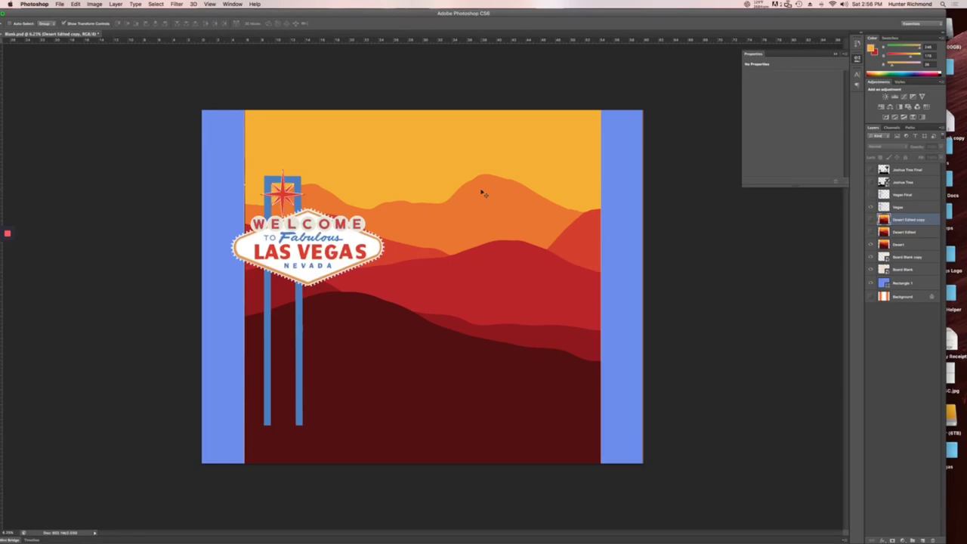
pyautogui.click(869, 184)
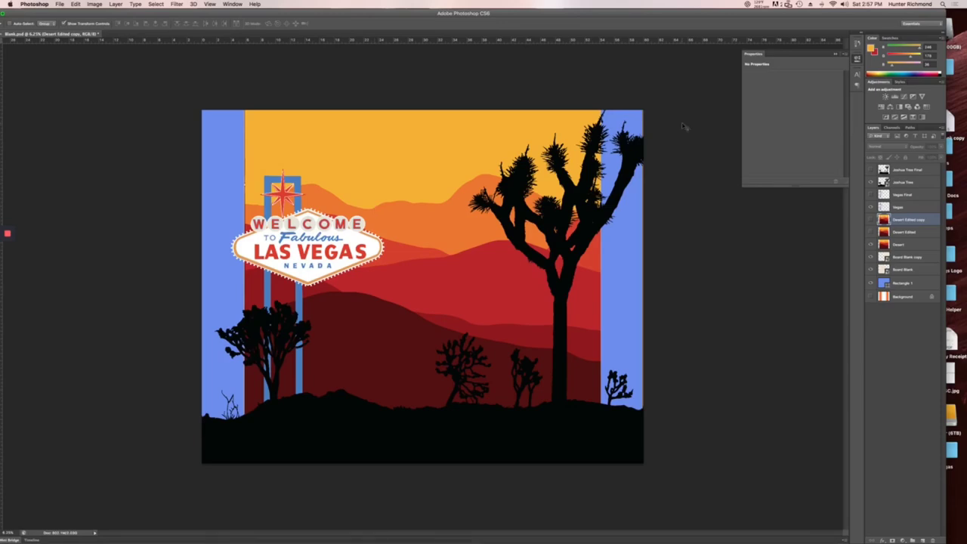
# Step: Reopen the mock-up JPG from The Layout folder for comparison with the layered artwork, close it and return to Photoshop
pyautogui.moveTo(693, 13); pyautogui.dragTo(707, 231)
pyautogui.click(201, 24)
pyautogui.click(195, 24)
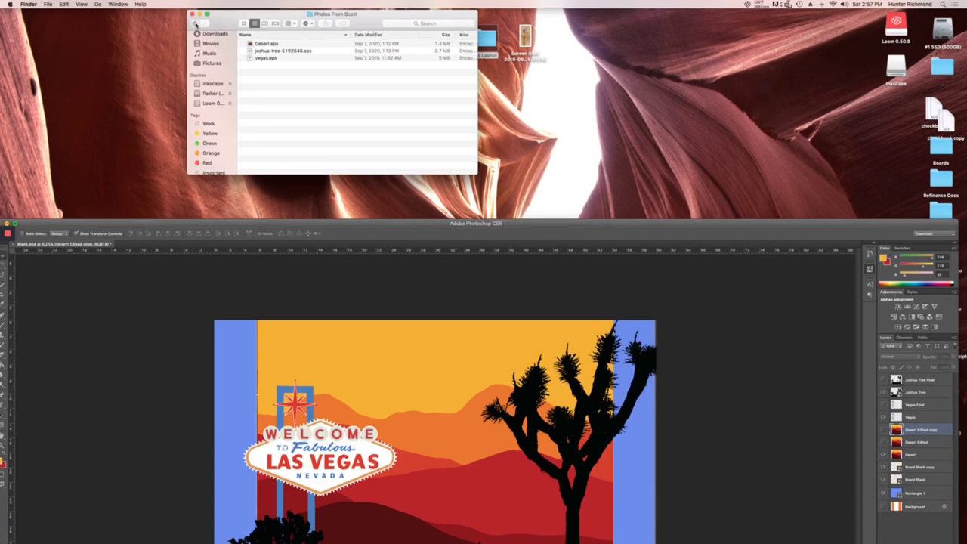
pyautogui.doubleClick(317, 44)
pyautogui.press('super+Tab')
pyautogui.moveTo(639, 226); pyautogui.dragTo(632, 139)
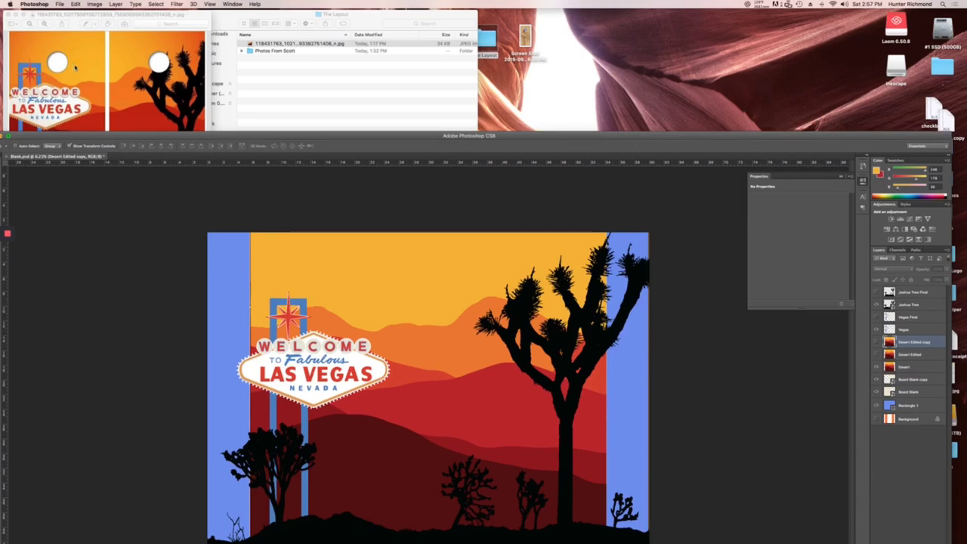
pyautogui.click(83, 41)
pyautogui.click(9, 15)
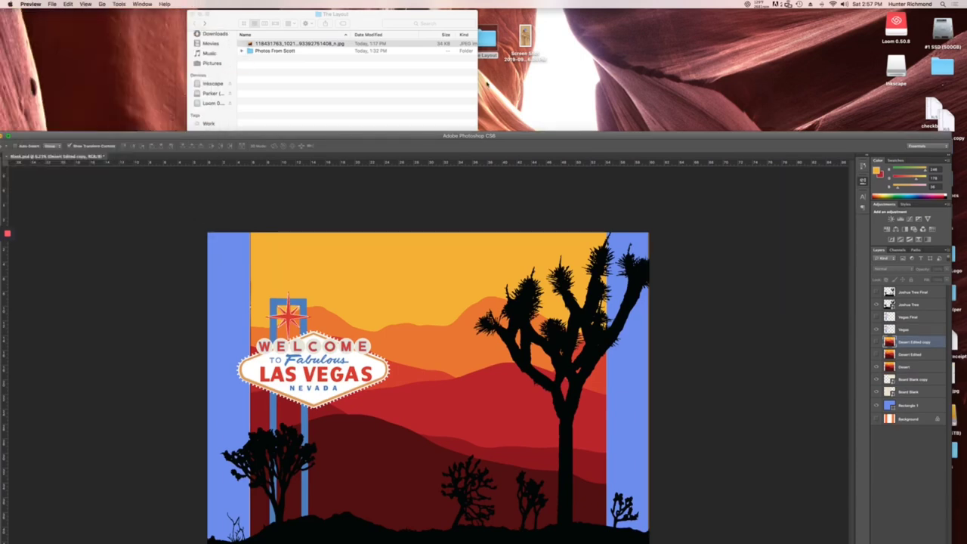
pyautogui.click(520, 135)
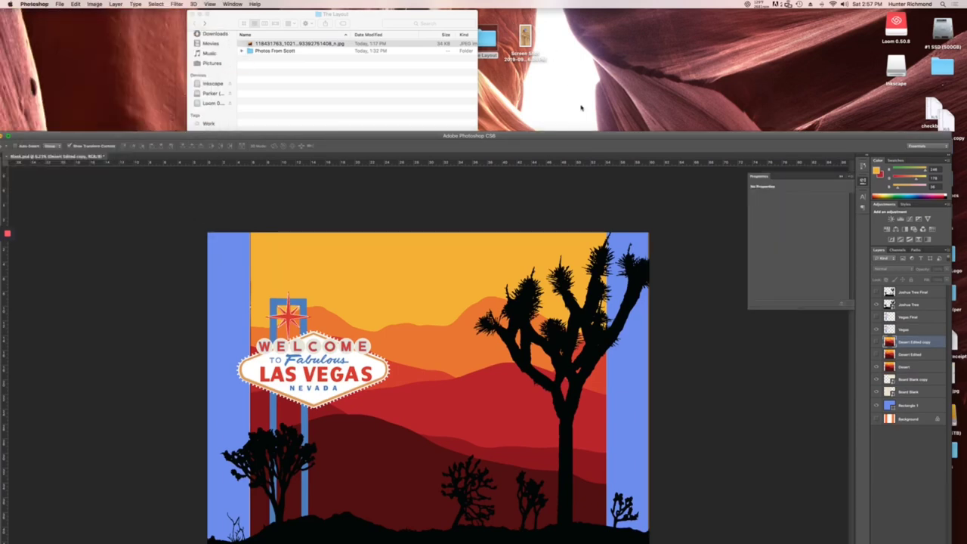
pyautogui.doubleClick(594, 136)
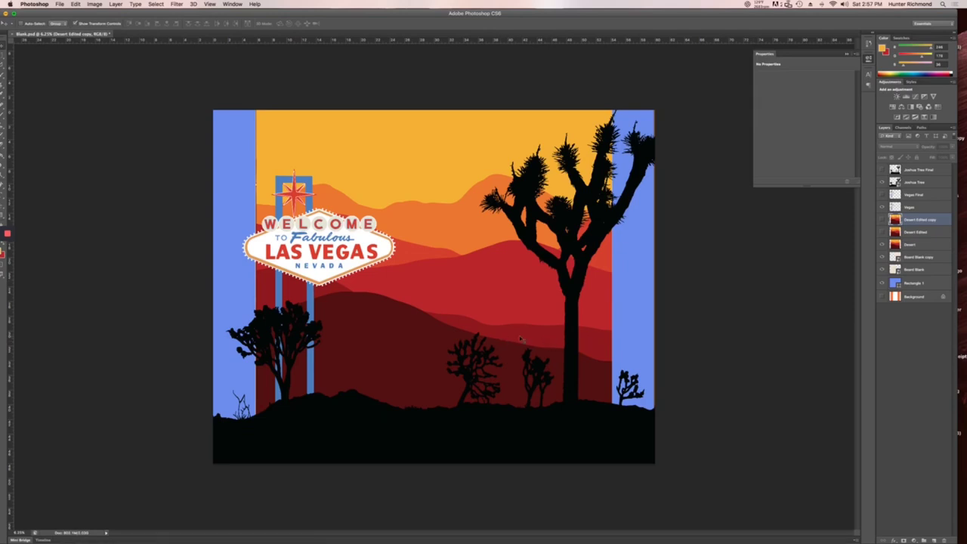
# Step: Set the foreground color to the dark maroon sampled from the nearest desert mountain
pyautogui.moveTo(109, 13); pyautogui.dragTo(137, 13)
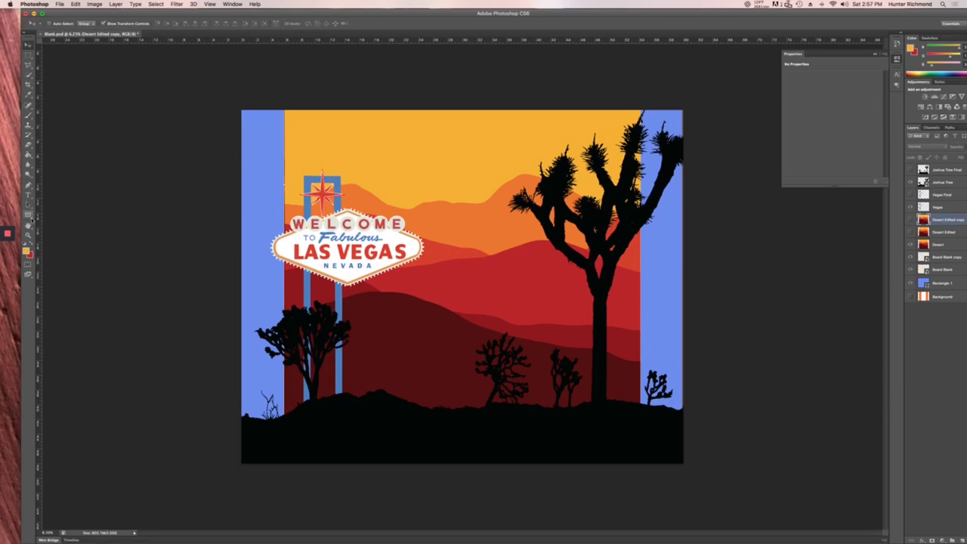
pyautogui.click(26, 251)
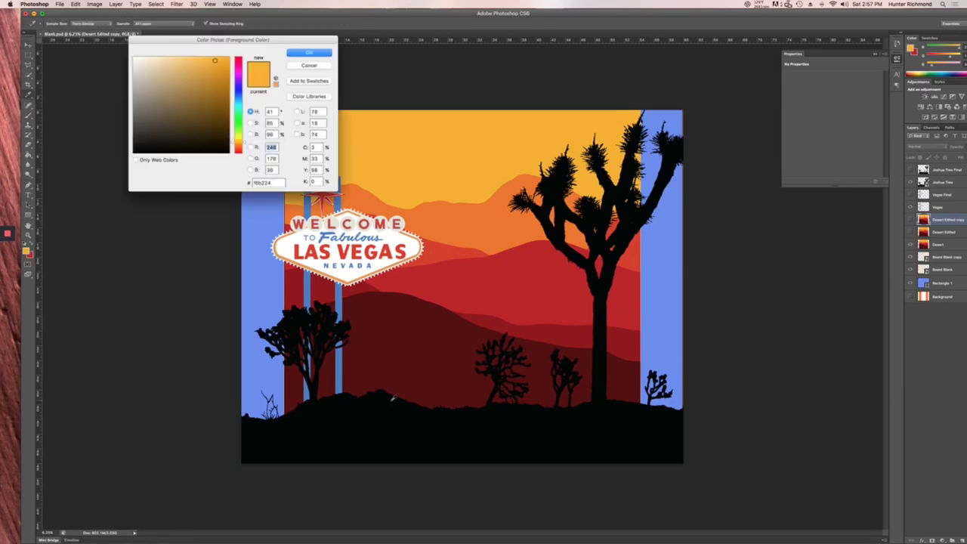
pyautogui.click(432, 368)
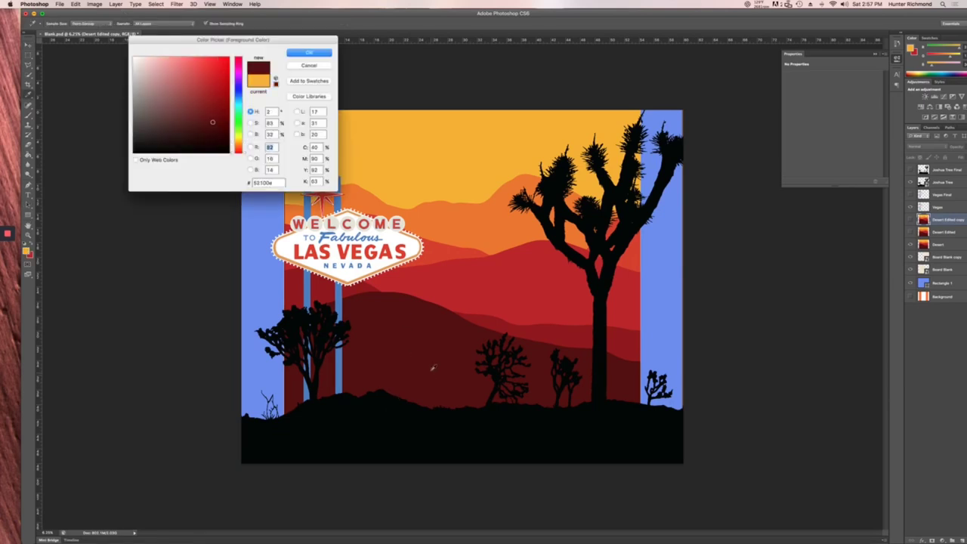
pyautogui.click(310, 54)
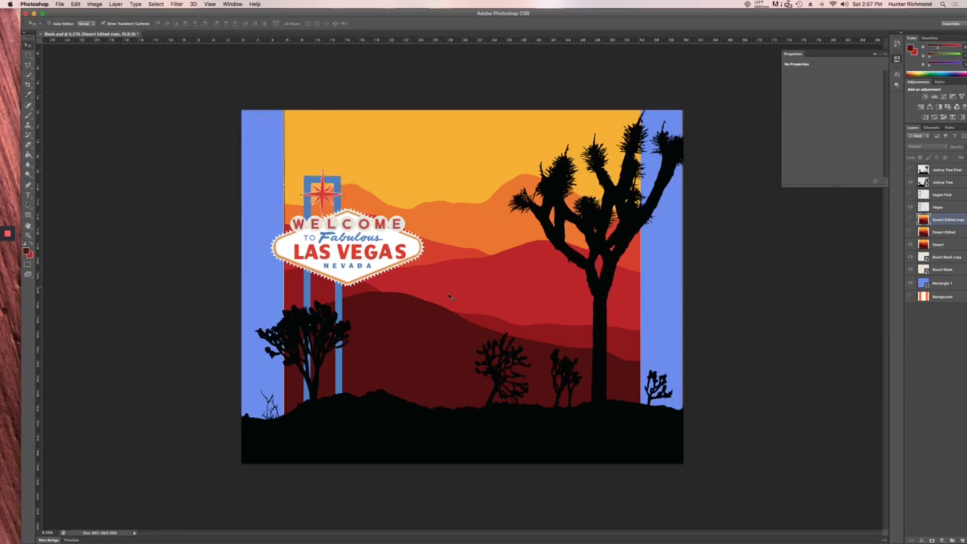
# Step: Set the foreground color to the bright red sampled from the large middle mountain
pyautogui.click(27, 252)
pyautogui.click(529, 281)
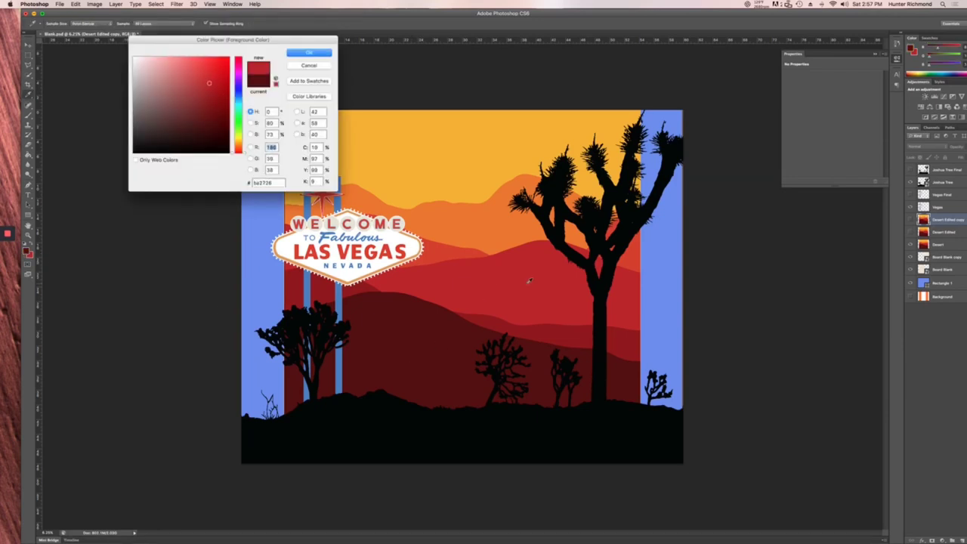
pyautogui.click(302, 54)
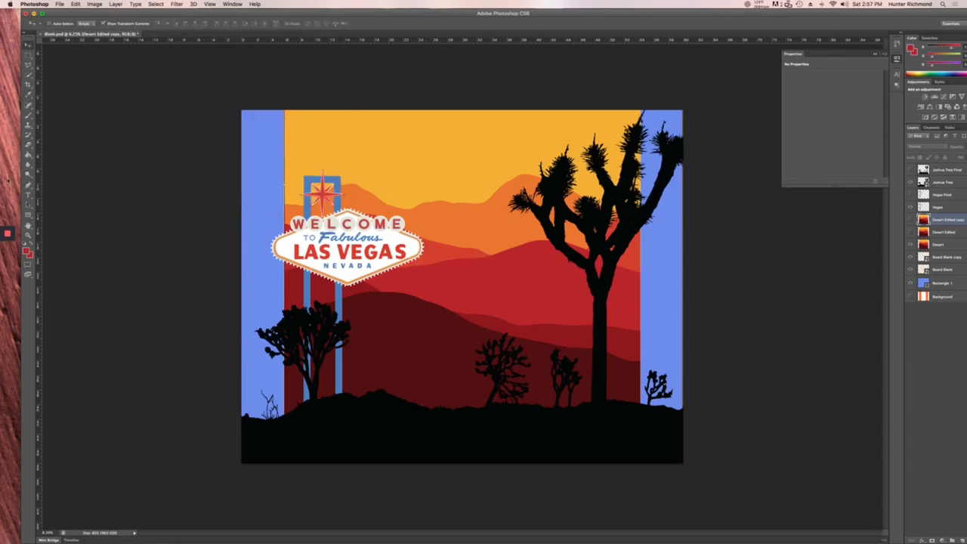
# Step: On the Desert layer, fill the narrow dark red band below the middle mountain with the foreground red using the Paint Bucket
pyautogui.click(28, 157)
pyautogui.click(556, 336)
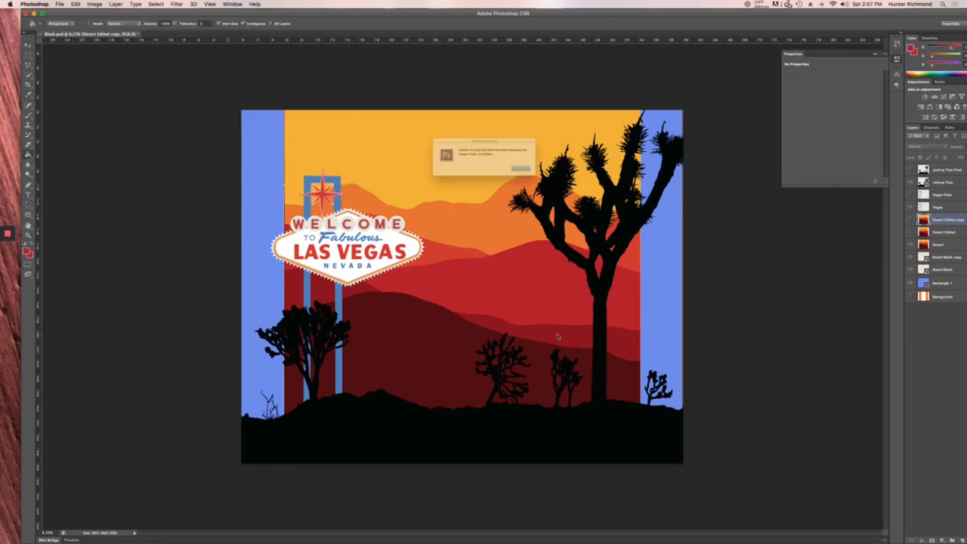
pyautogui.press('Return')
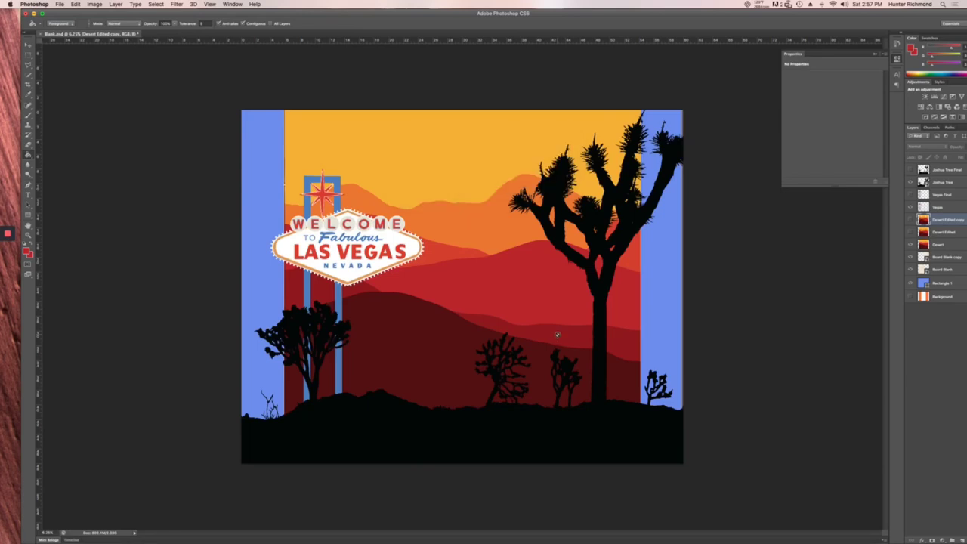
pyautogui.click(944, 245)
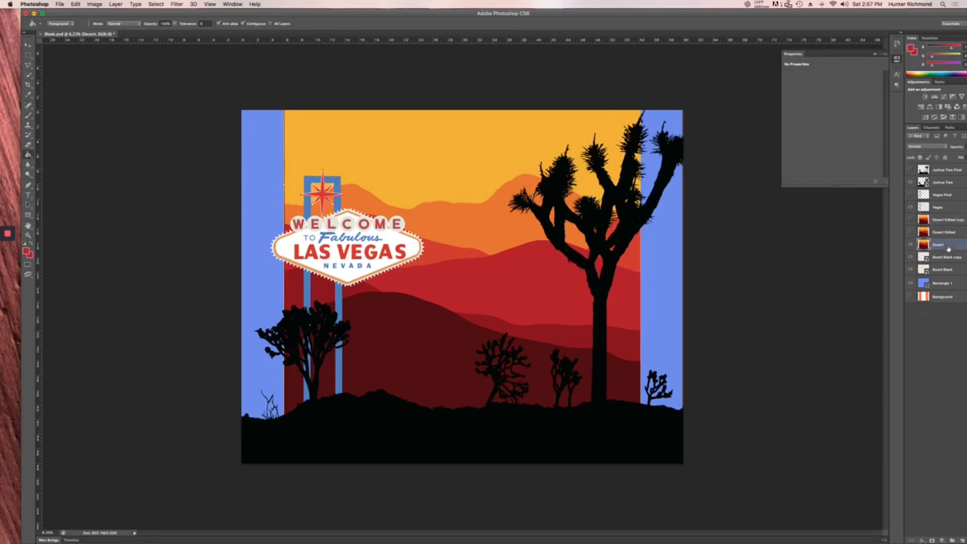
pyautogui.moveTo(790, 13); pyautogui.dragTo(769, 12)
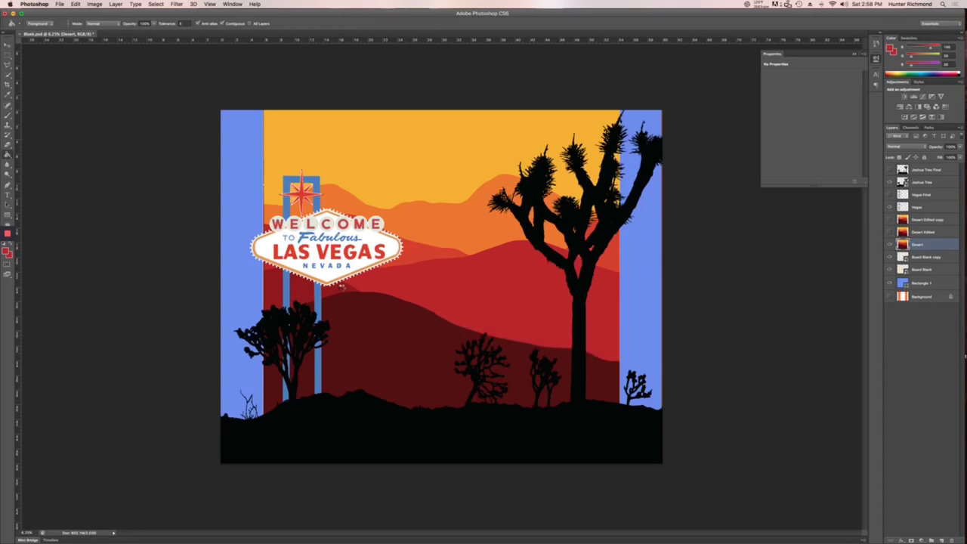
# Step: On the Desert layer, fill the dark sliver below the sign with red and the red-orange band with orange #ed7823 sampled from the distant mountains
pyautogui.click(344, 291)
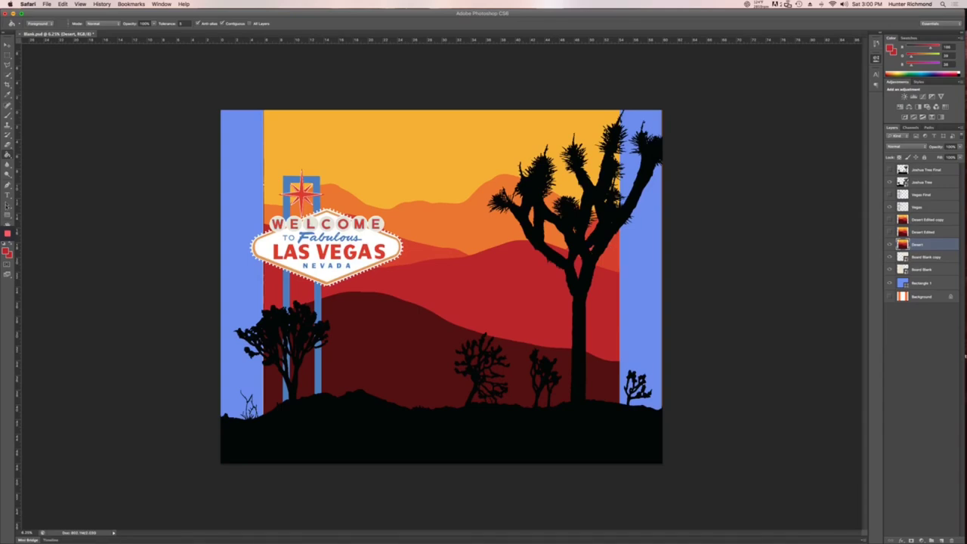
pyautogui.click(36, 289)
pyautogui.moveTo(55, 13); pyautogui.dragTo(61, 24)
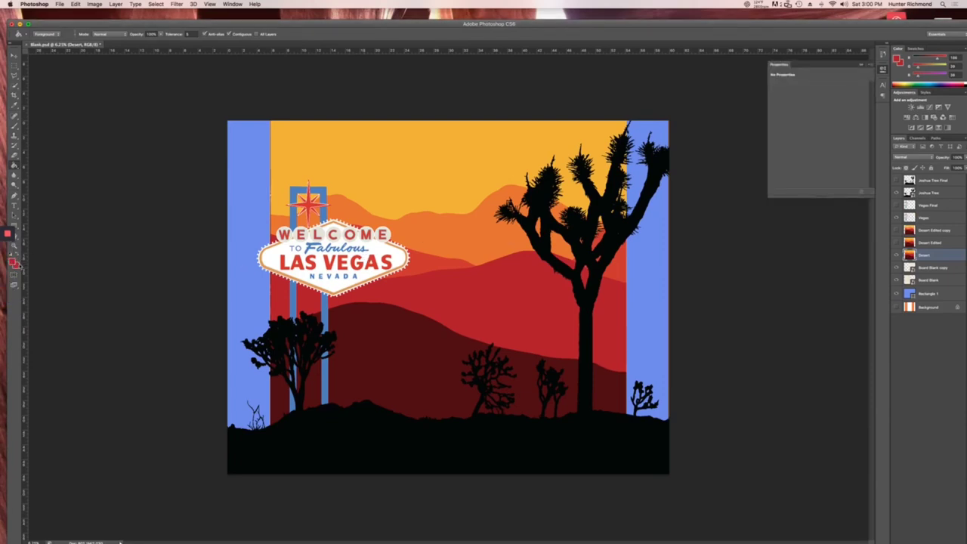
pyautogui.click(13, 261)
pyautogui.click(431, 213)
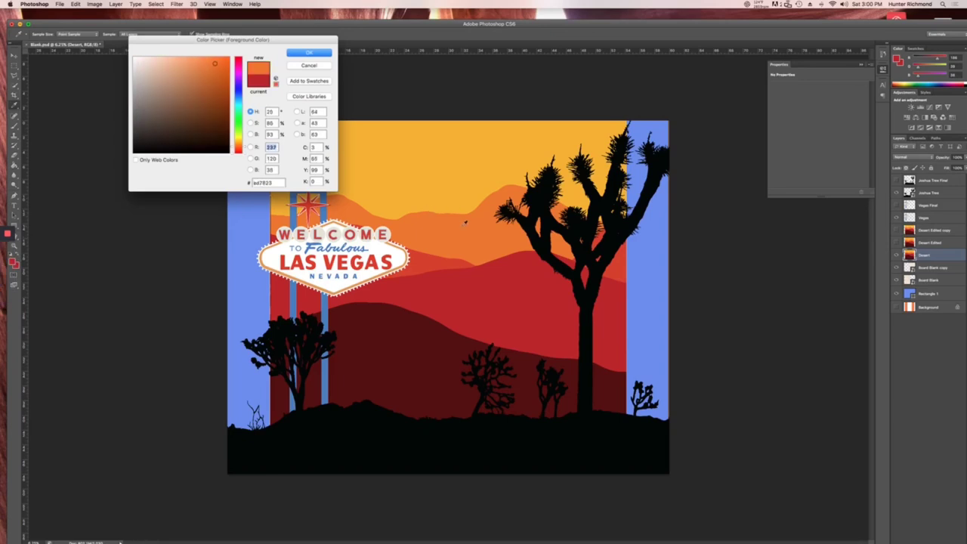
pyautogui.click(309, 53)
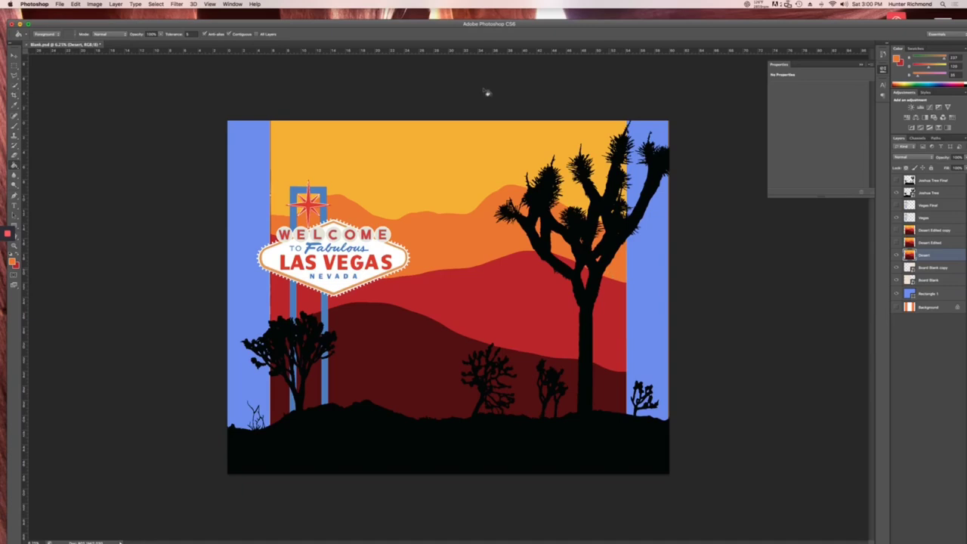
pyautogui.moveTo(422, 28); pyautogui.dragTo(410, 6)
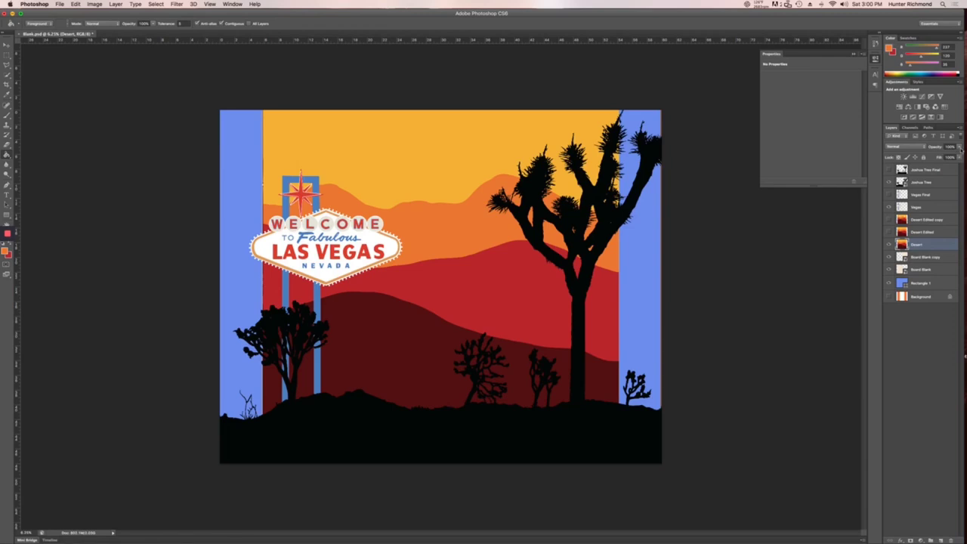
# Step: Lower the Desert layer's opacity enough to see the board outlines and holes beneath it
pyautogui.click(960, 147)
pyautogui.moveTo(961, 156); pyautogui.dragTo(953, 155)
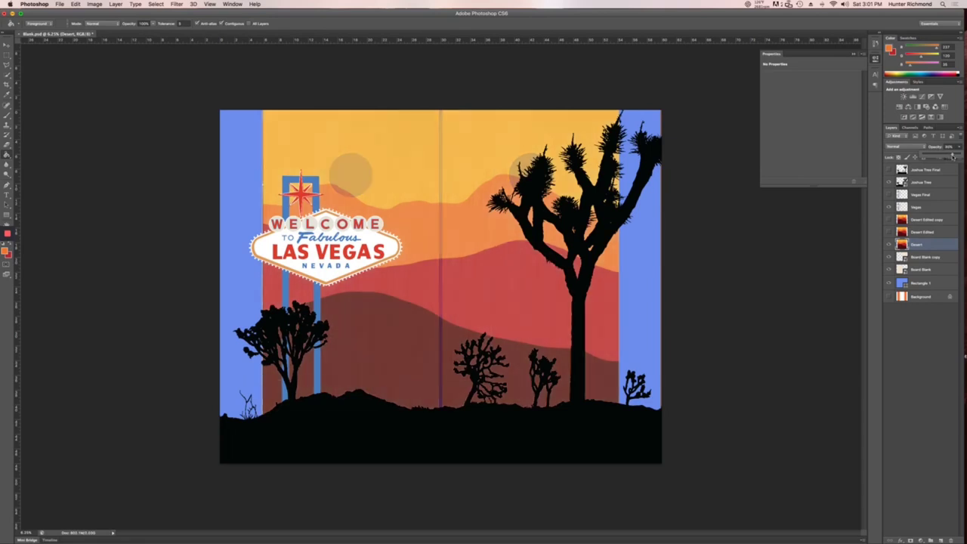
pyautogui.moveTo(952, 155); pyautogui.dragTo(948, 156)
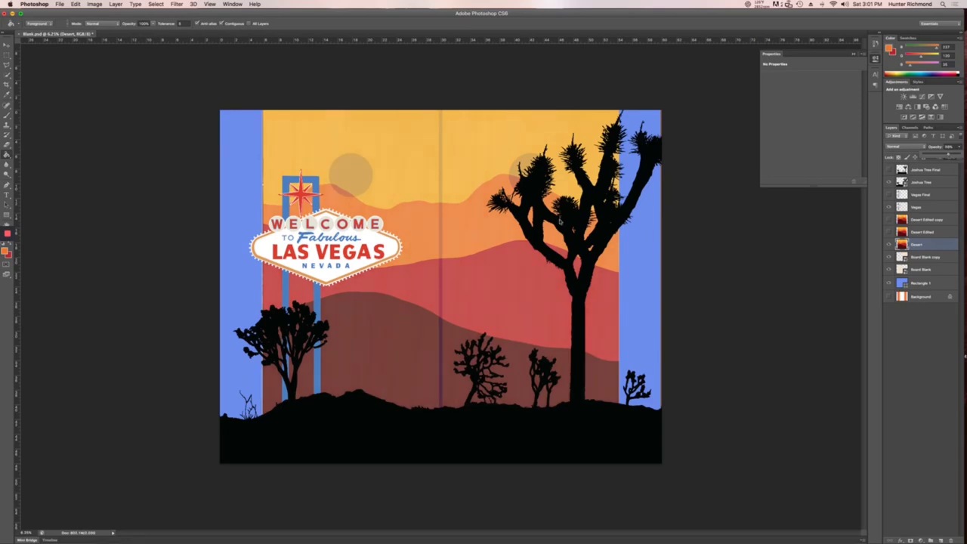
# Step: Erase the two circular cornhole openings from the Desert layer with the hole-sized Eraser brush
pyautogui.click(7, 144)
pyautogui.click(37, 144)
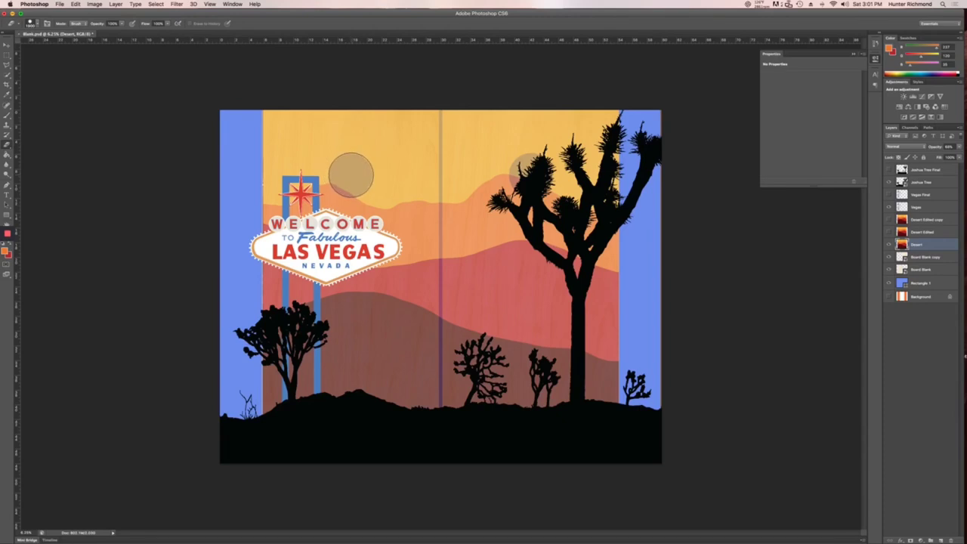
pyautogui.click(351, 174)
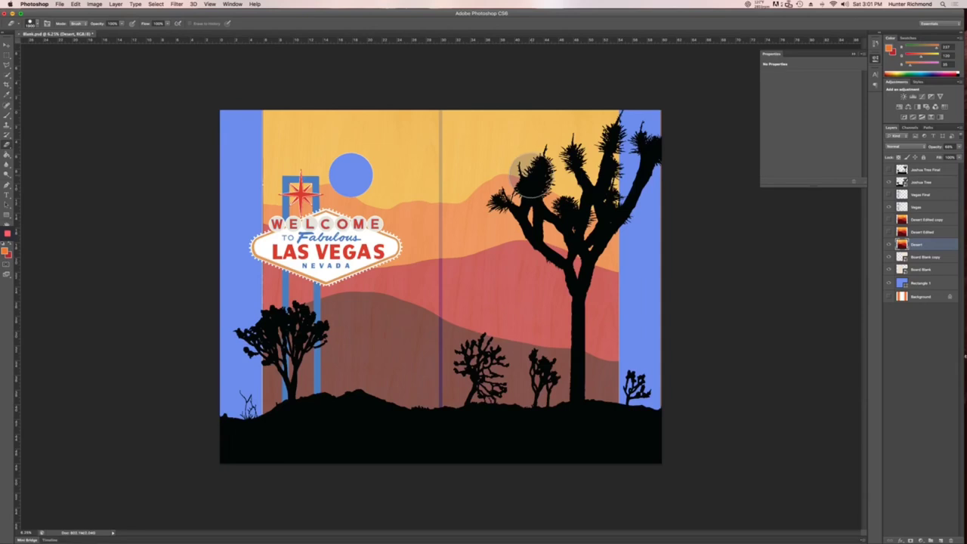
pyautogui.click(529, 173)
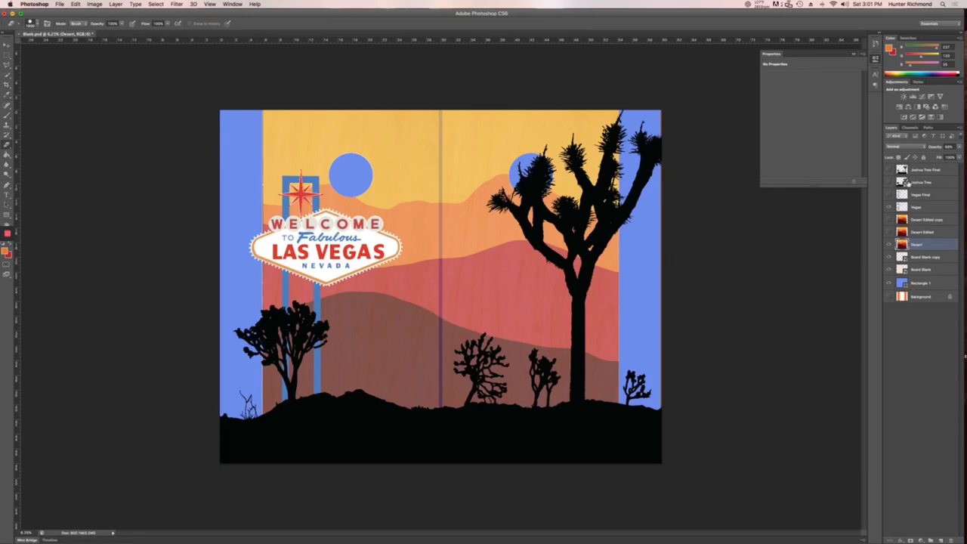
# Step: On the Joshua Tree layer, erase the part of the large tree that covers the second board's hole
pyautogui.click(907, 182)
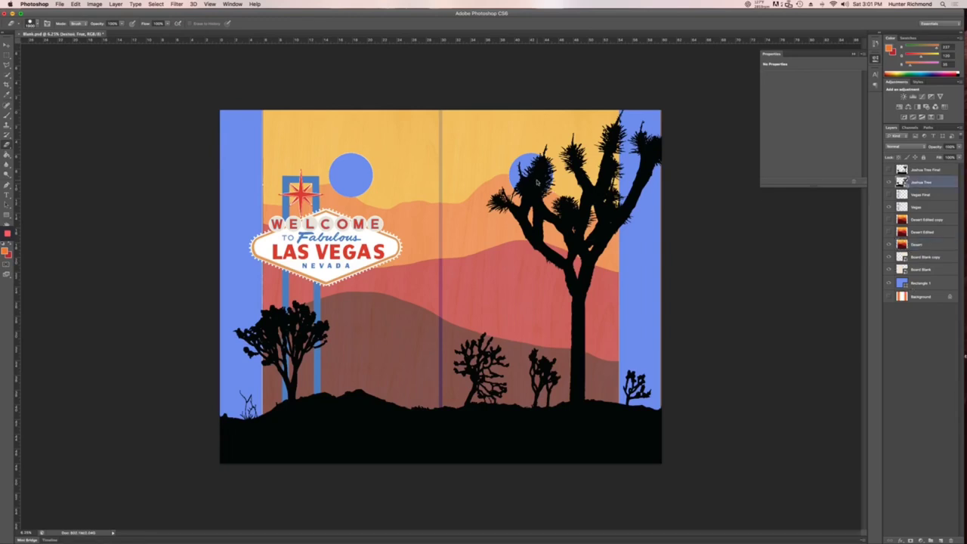
pyautogui.click(536, 181)
pyautogui.click(538, 174)
pyautogui.moveTo(535, 165); pyautogui.dragTo(532, 188)
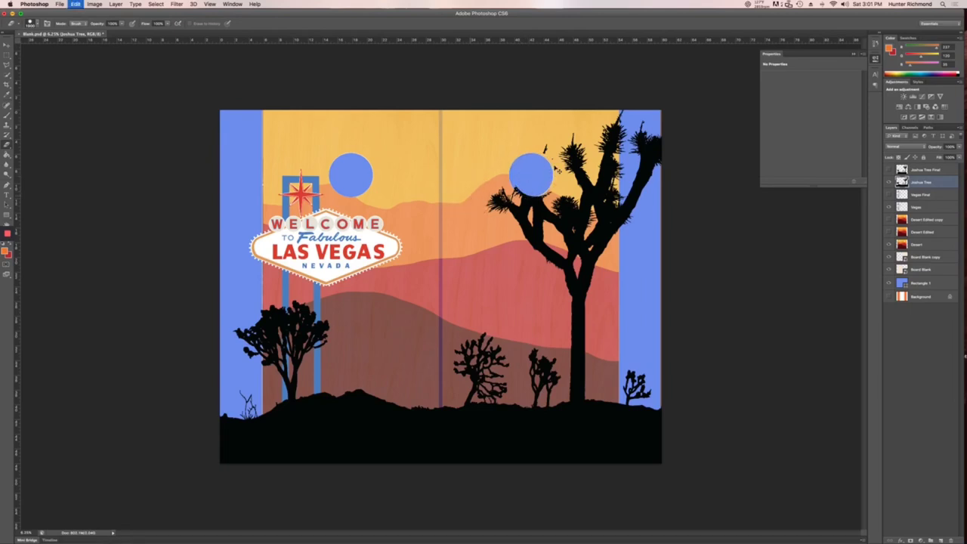
pyautogui.press('super+z')
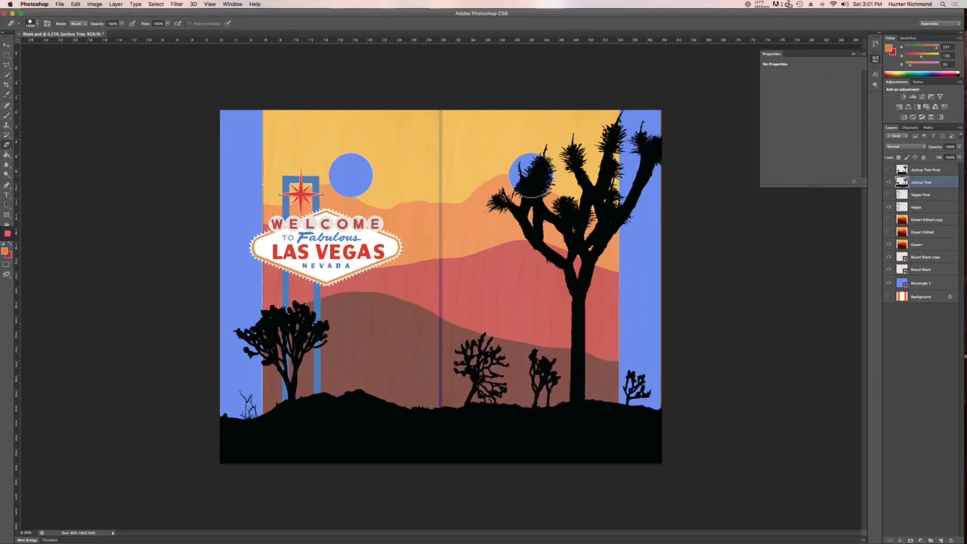
pyautogui.click(532, 175)
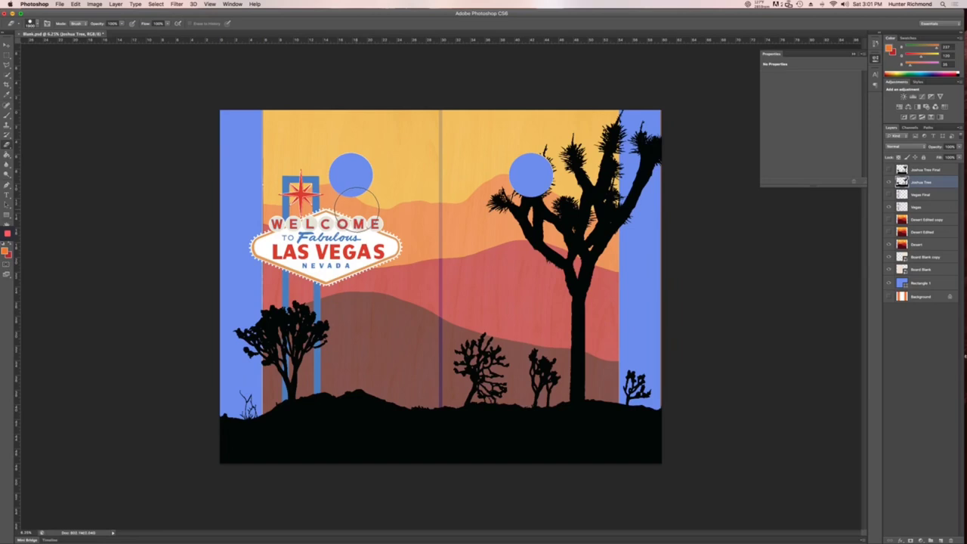
# Step: Remove the Joshua Tree and Vegas artwork that extends past the outer sides of the two boards using rectangular selections
pyautogui.click(922, 207)
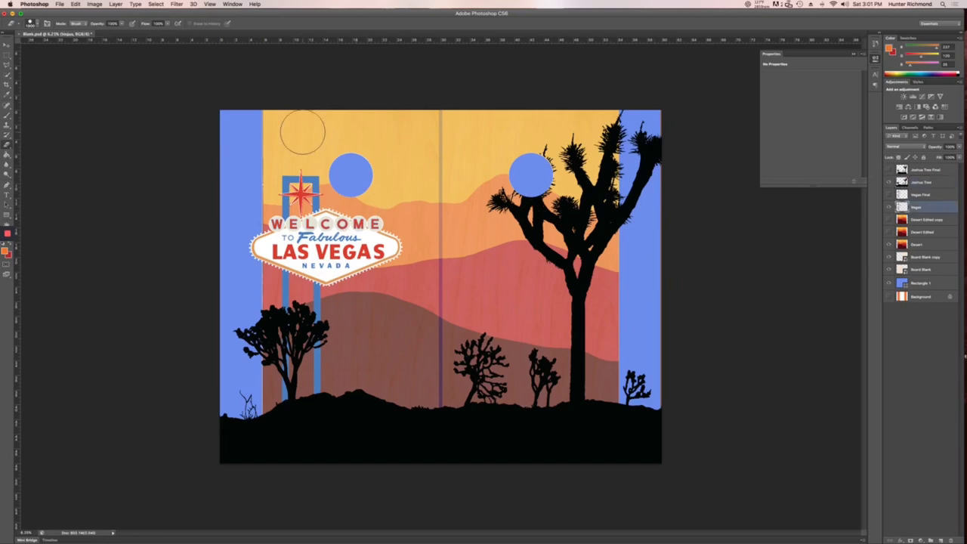
pyautogui.click(6, 56)
pyautogui.moveTo(220, 415); pyautogui.dragTo(259, 477)
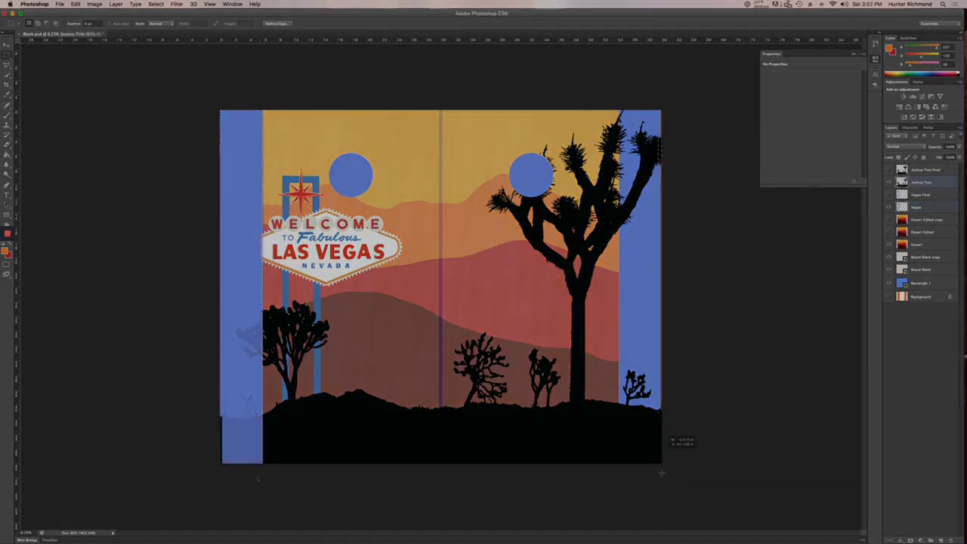
pyautogui.moveTo(654, 452); pyautogui.dragTo(618, 533)
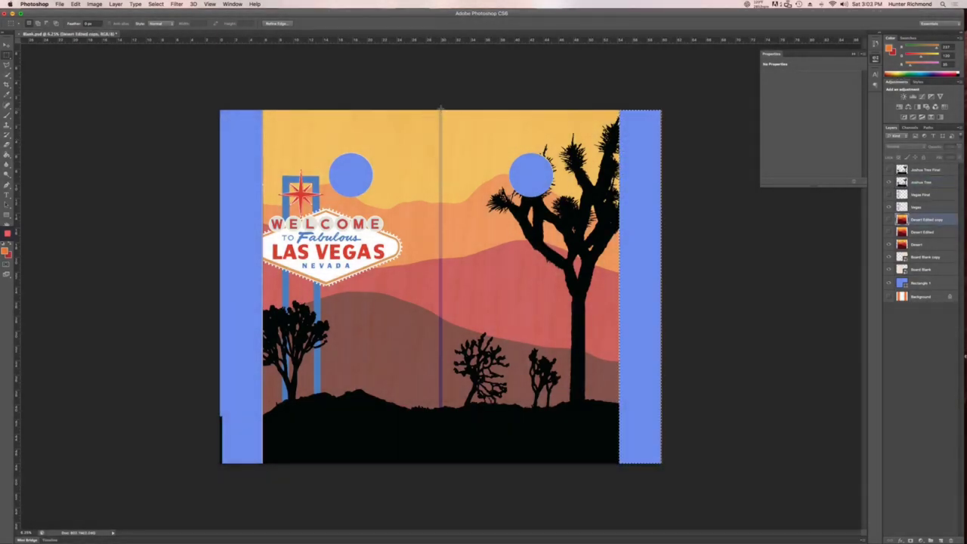
# Step: Select the narrow vertical gap between the two boards and delete it from the Desert and Joshua Tree layers
pyautogui.moveTo(439, 108); pyautogui.dragTo(442, 497)
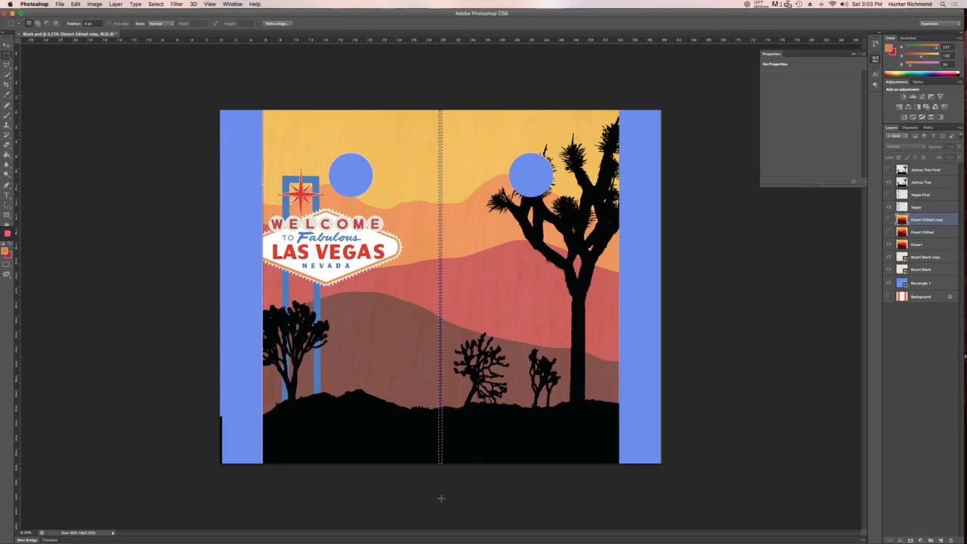
pyautogui.click(918, 244)
pyautogui.press('Delete')
pyautogui.click(917, 183)
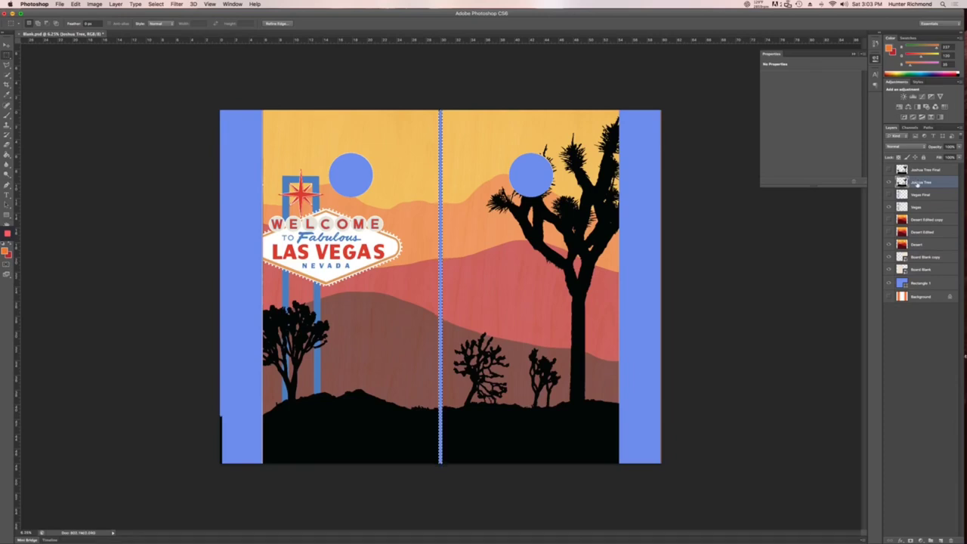
# Step: Restore the Desert layer's opacity to 100% and clear the selection
pyautogui.click(917, 244)
pyautogui.moveTo(957, 148); pyautogui.dragTo(961, 157)
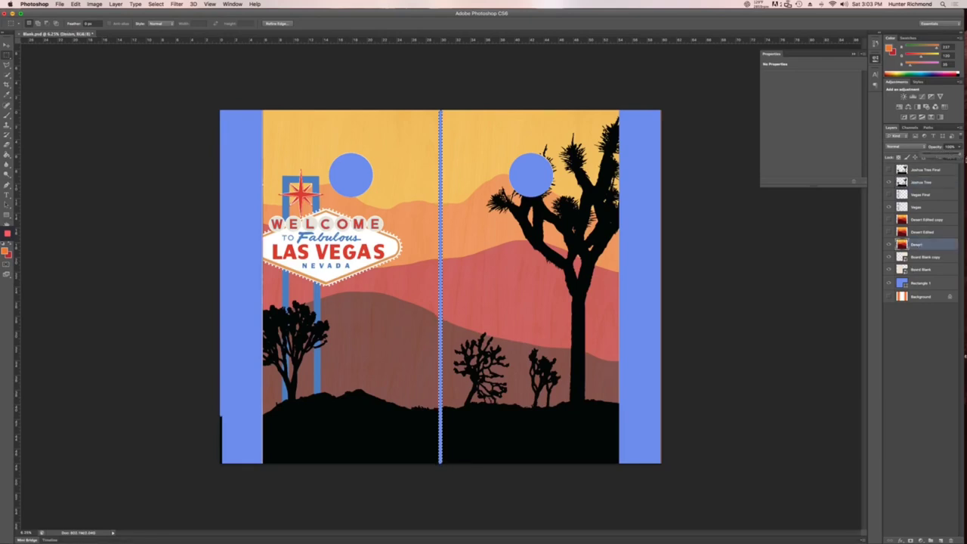
pyautogui.press('super+d')
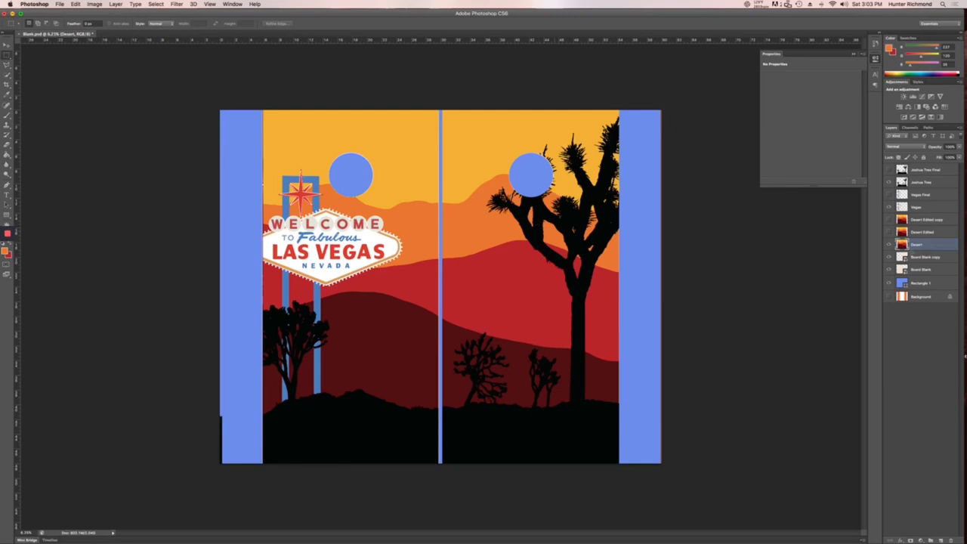
# Step: Delete the hidden Joshua Tree Final, Vegas Final, Desert Edited copy and Desert Edited layers
pyautogui.click(928, 172)
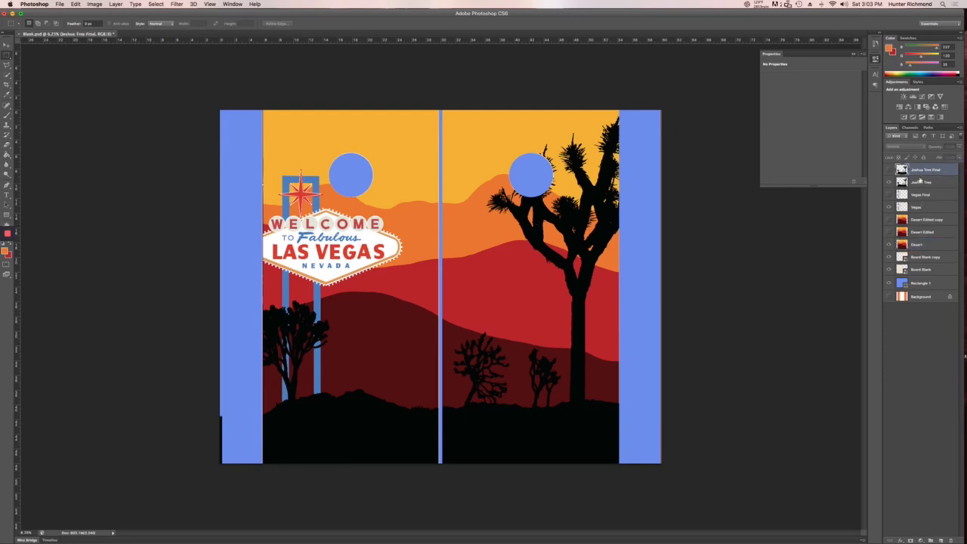
pyautogui.press('Delete')
pyautogui.click(917, 194)
pyautogui.press('Delete')
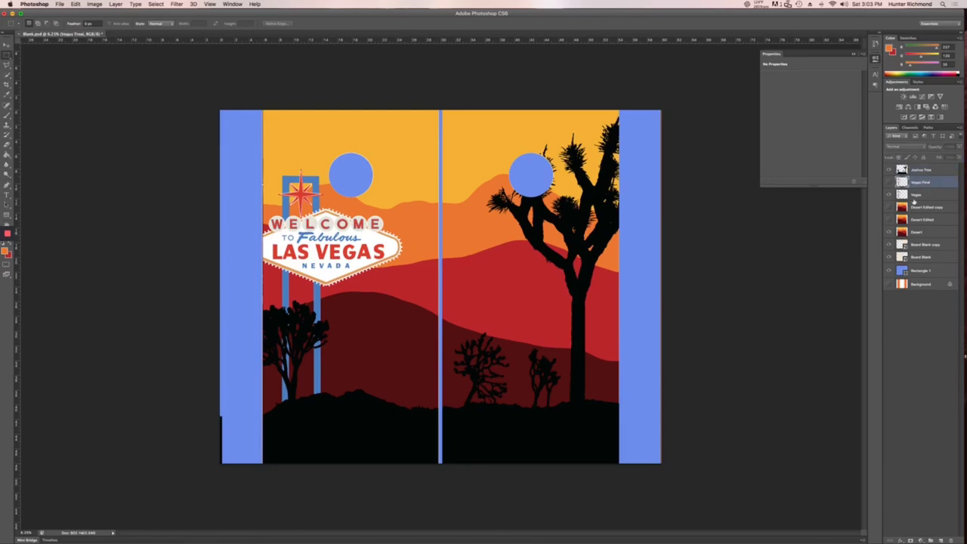
pyautogui.click(915, 197)
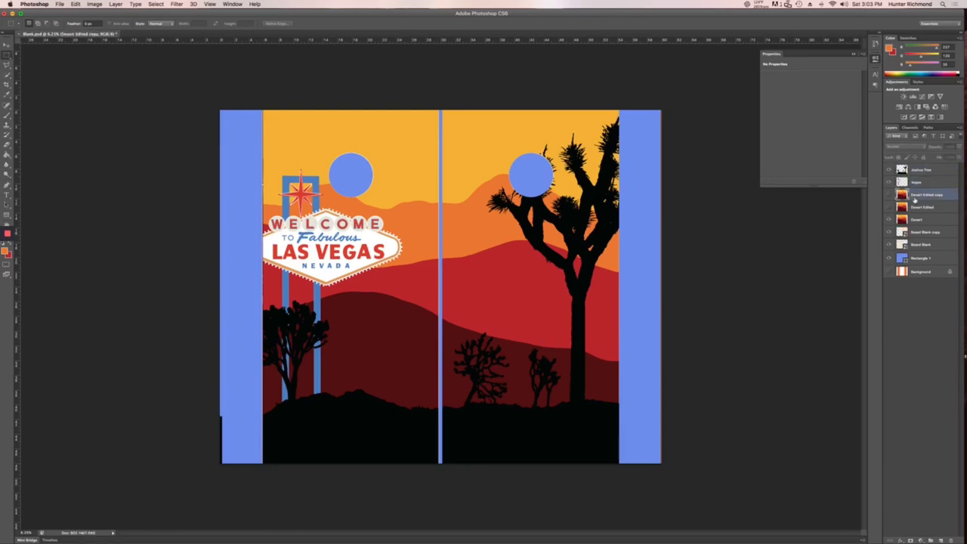
pyautogui.press('Delete')
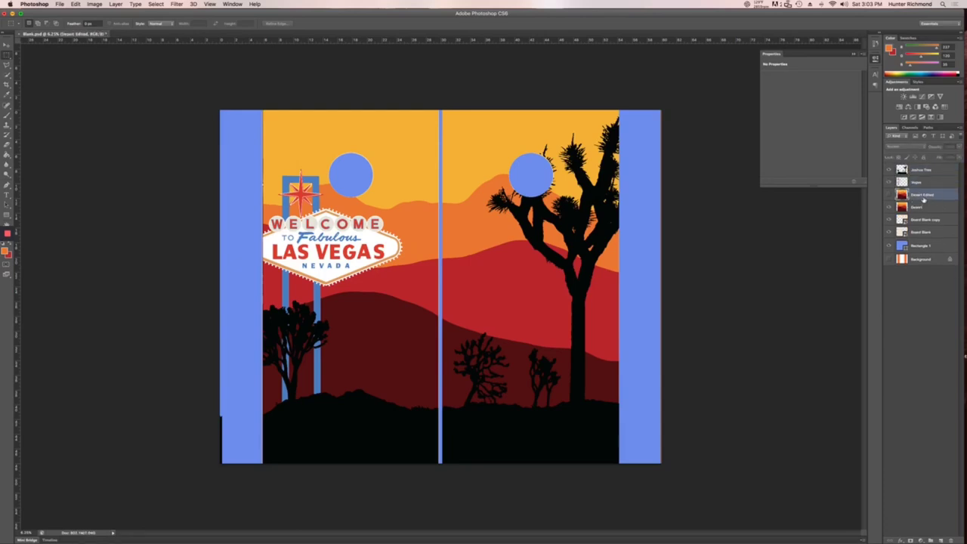
pyautogui.press('Delete')
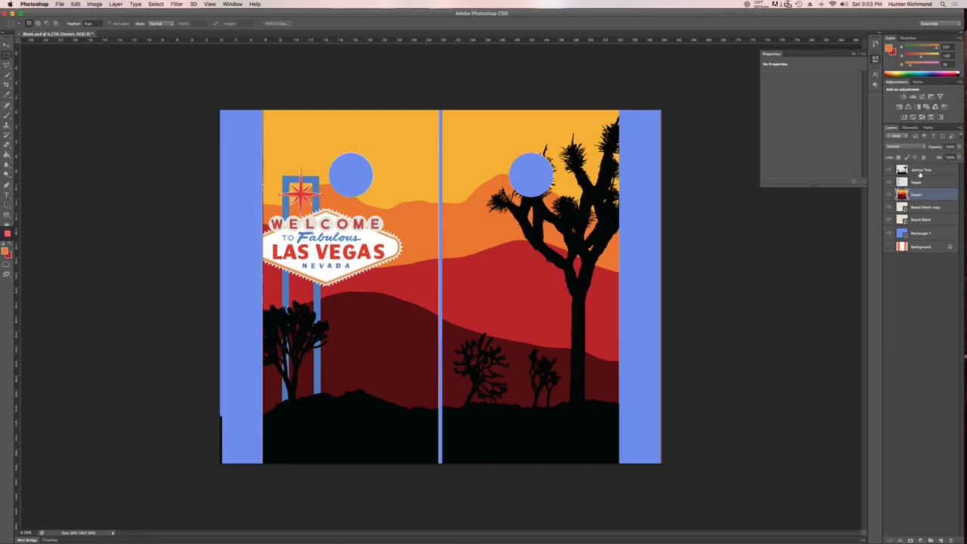
pyautogui.click(918, 172)
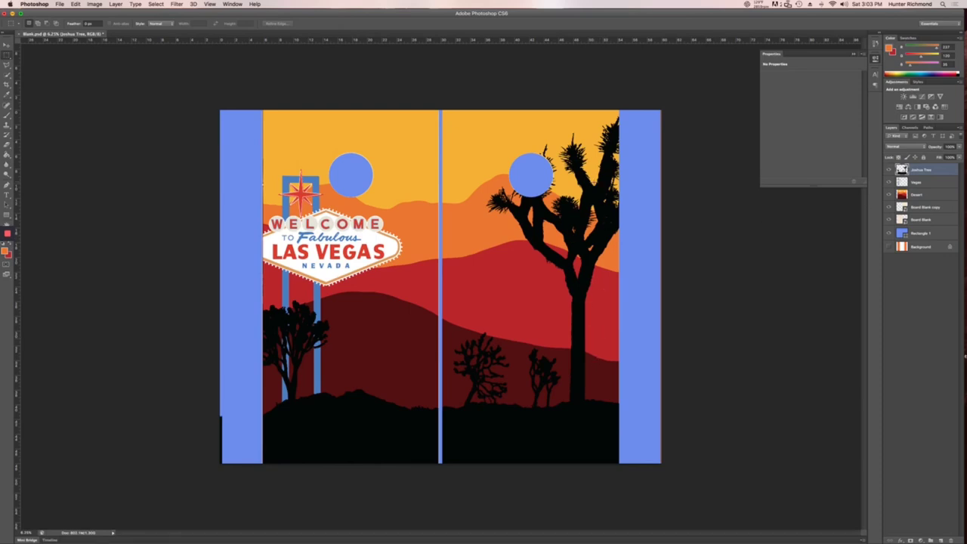
pyautogui.moveTo(639, 146); pyautogui.dragTo(608, 164)
pyautogui.press('super+d')
# Step: Remove the yellow sky from both boards on the Desert layer with the Magic Eraser to expose the bare wood
pyautogui.click(916, 196)
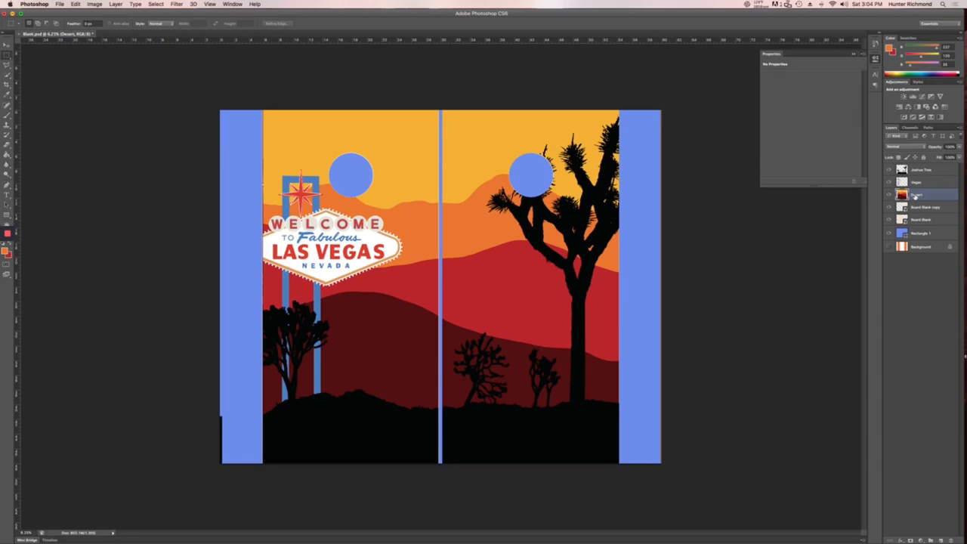
pyautogui.click(7, 144)
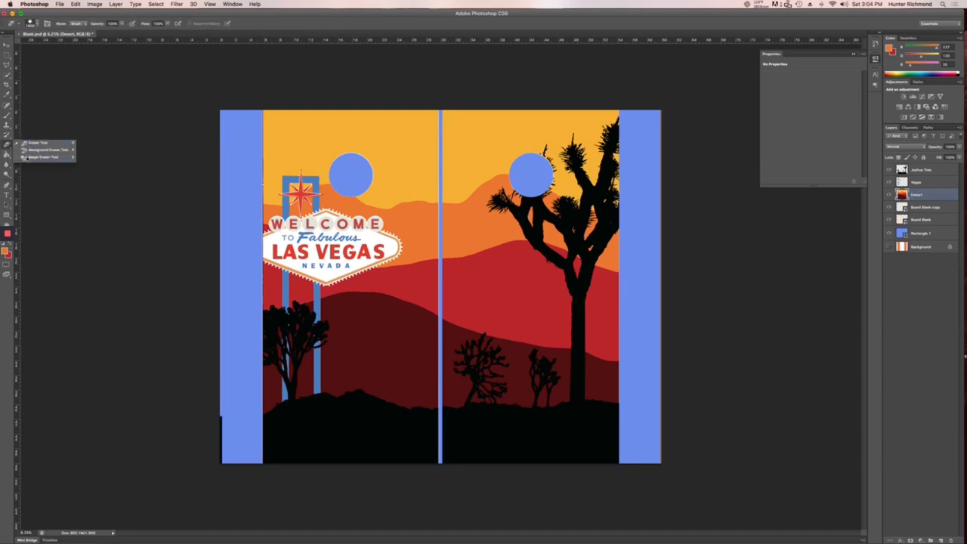
pyautogui.click(31, 157)
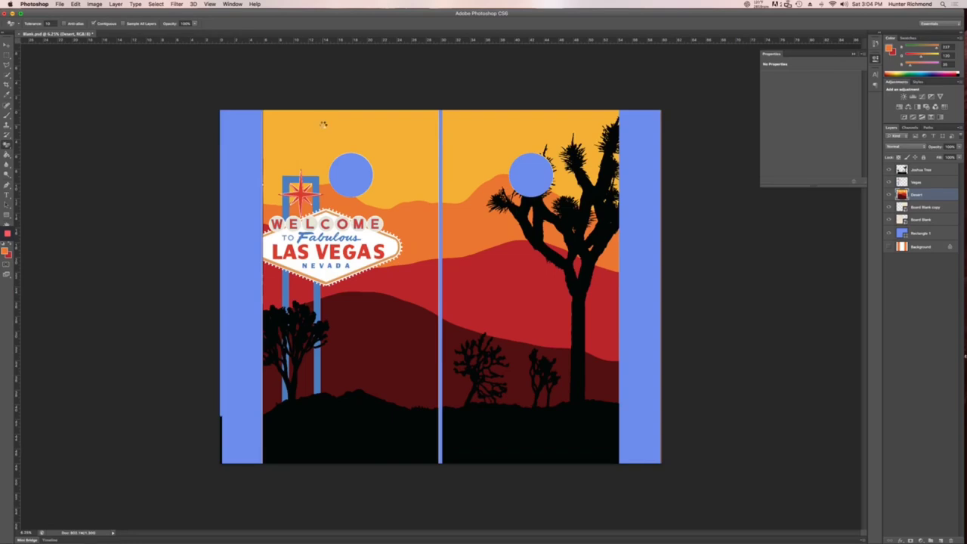
pyautogui.click(382, 124)
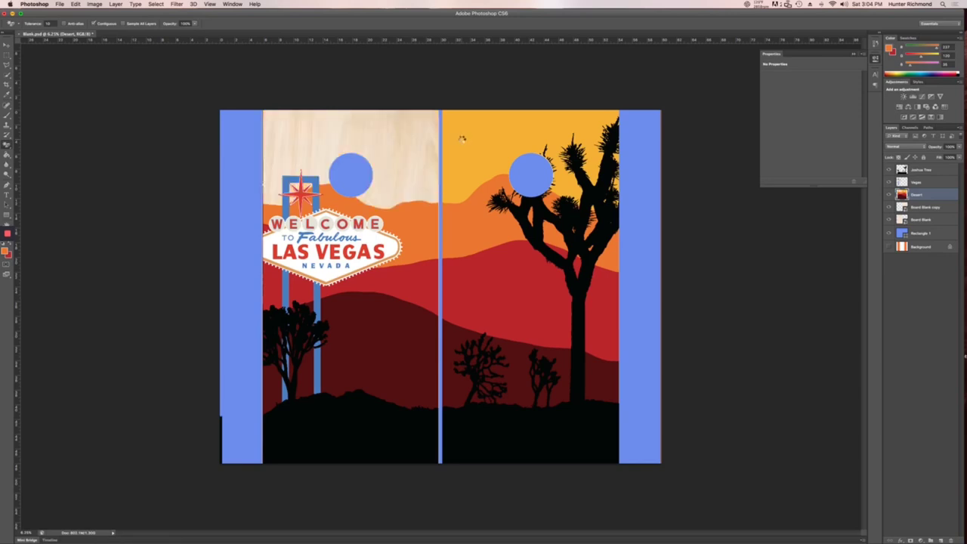
pyautogui.click(460, 139)
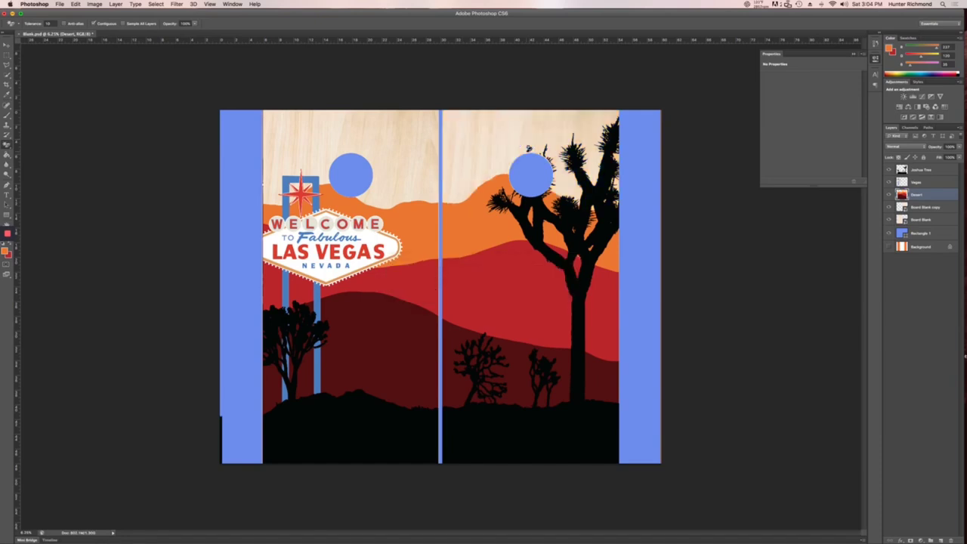
# Step: Select the sign post's blue areas on the Vegas layer using Color Range with fuzziness 0
pyautogui.click(921, 183)
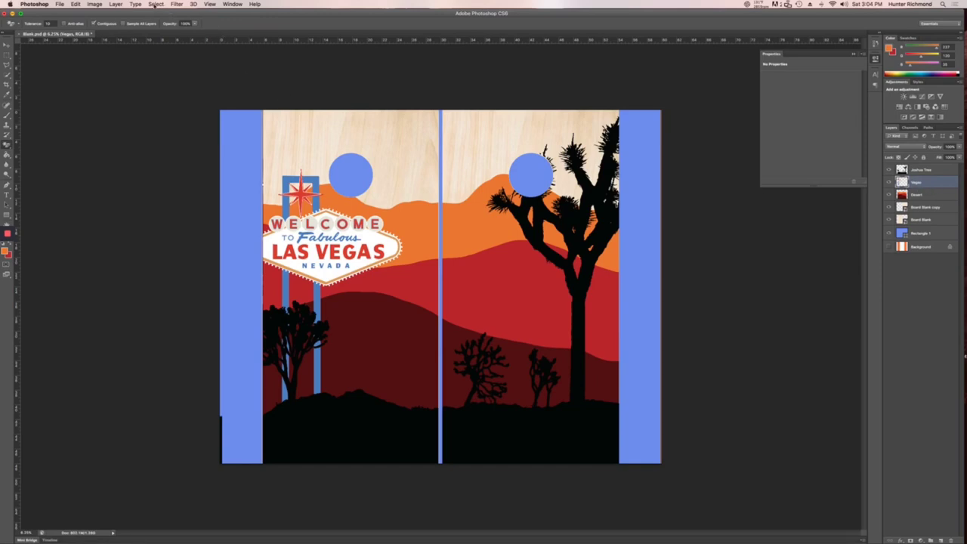
pyautogui.click(156, 4)
pyautogui.click(170, 79)
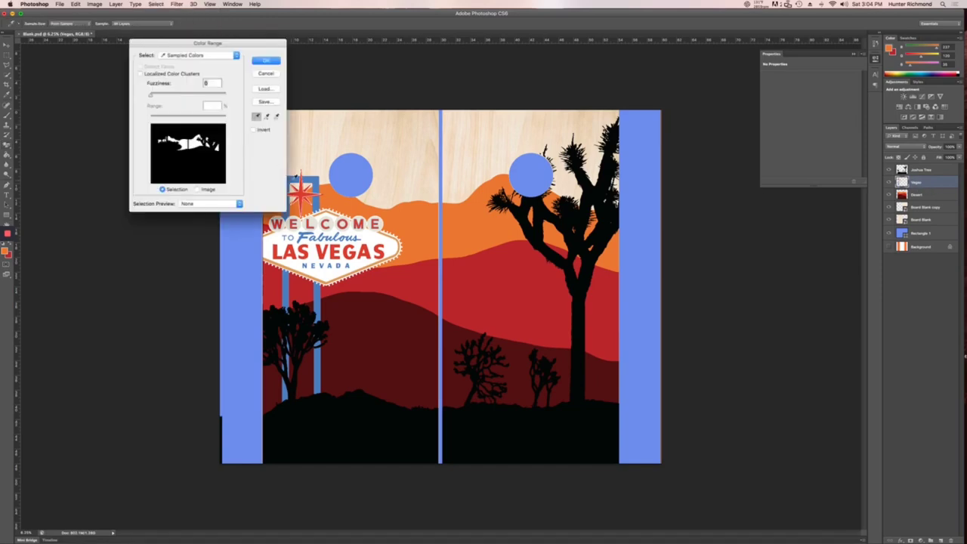
pyautogui.click(321, 178)
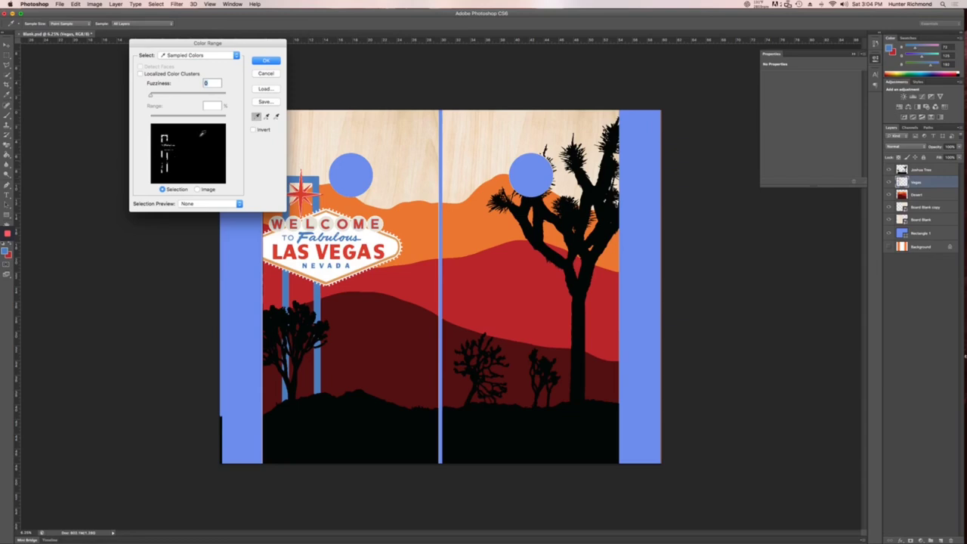
pyautogui.click(264, 60)
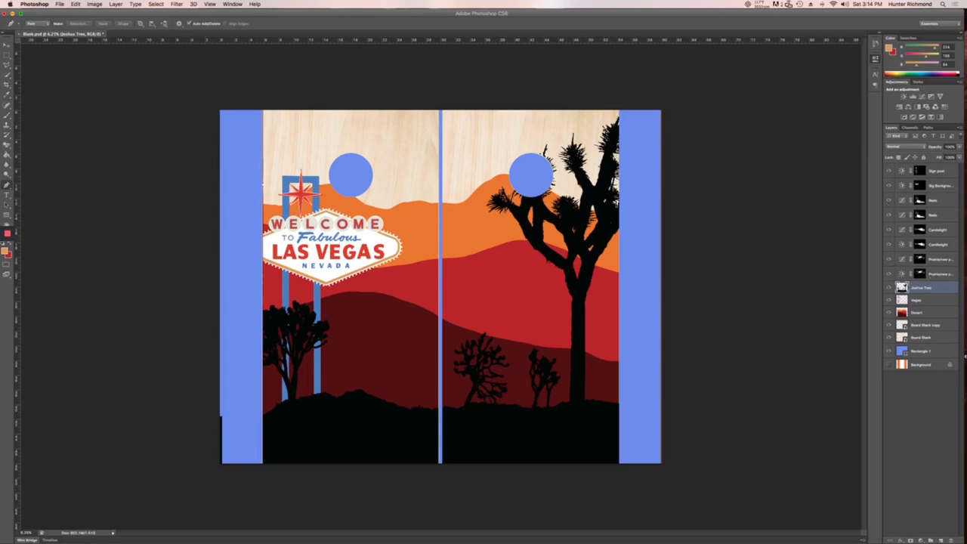
# Step: Sample the orange mountains with Color Range at fuzziness 0 and apply the selection
pyautogui.click(159, 3)
pyautogui.click(158, 3)
pyautogui.click(158, 4)
pyautogui.click(169, 77)
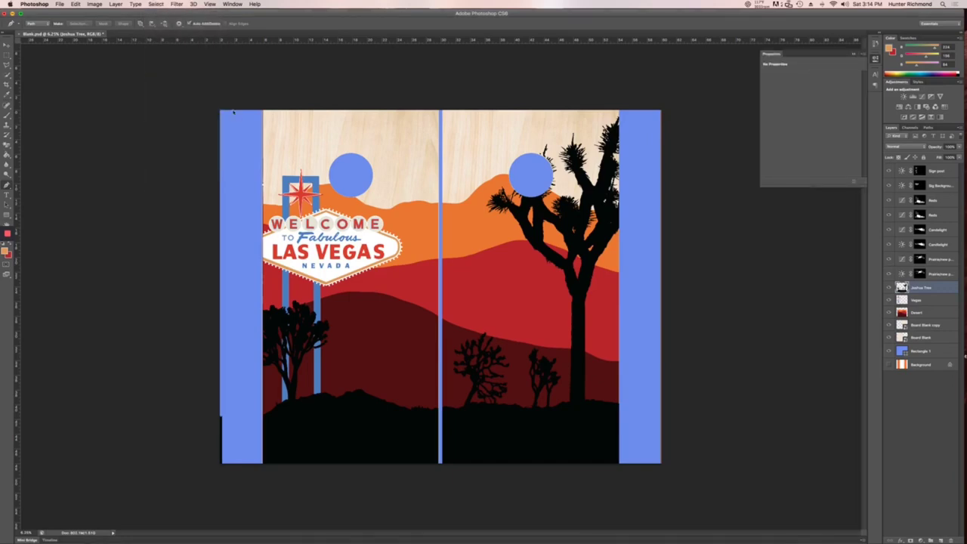
pyautogui.click(435, 235)
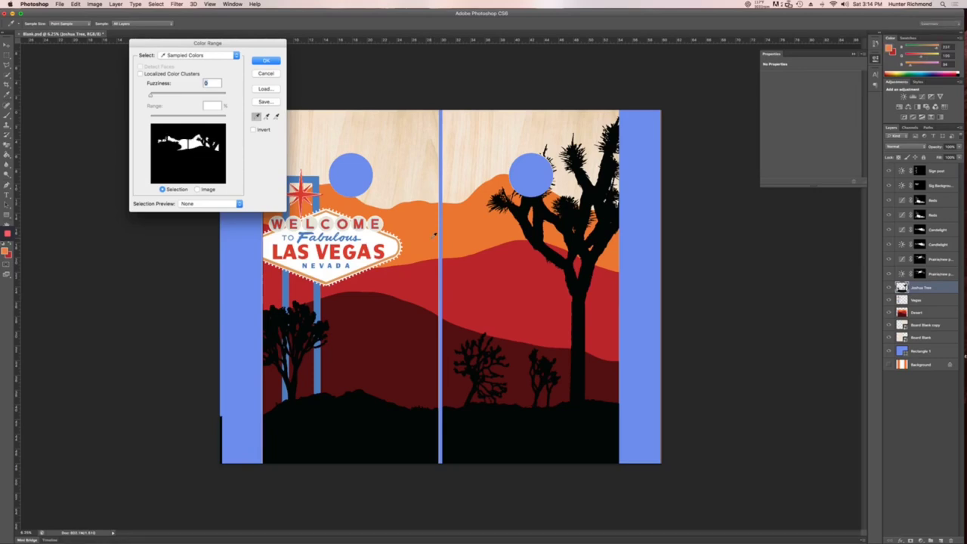
pyautogui.click(262, 62)
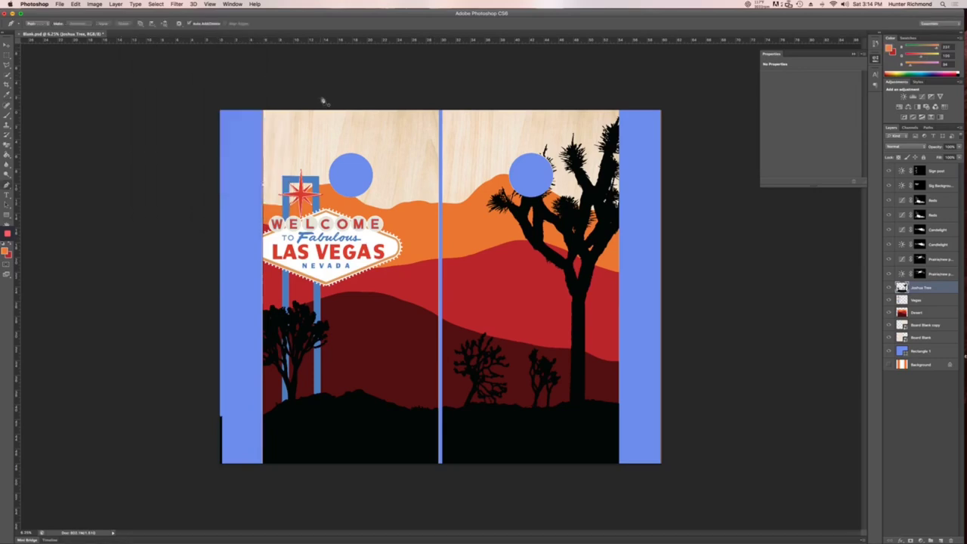
# Step: Load the lower Prairie/new pine adjustment layer's mask as a selection and open the list of adjustment layer types
pyautogui.rightClick(927, 275)
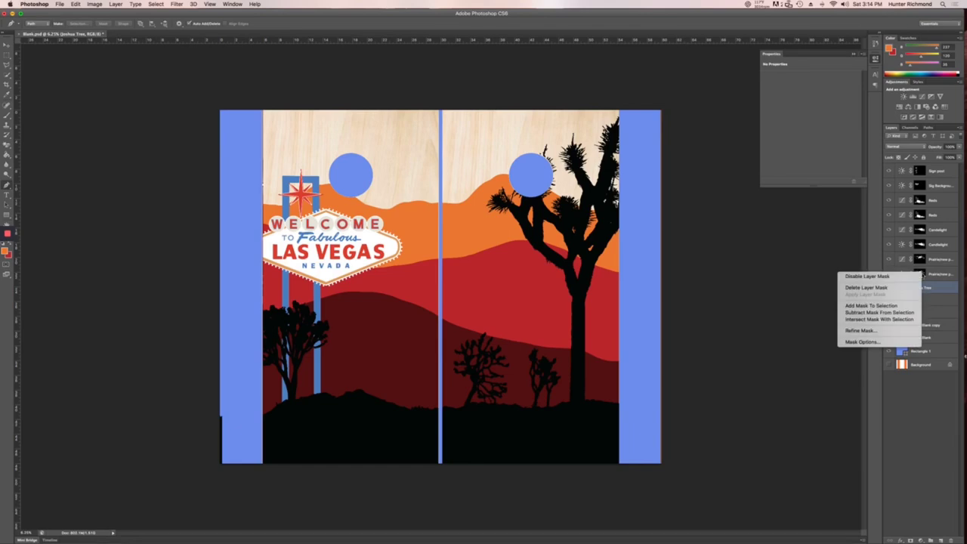
pyautogui.click(876, 305)
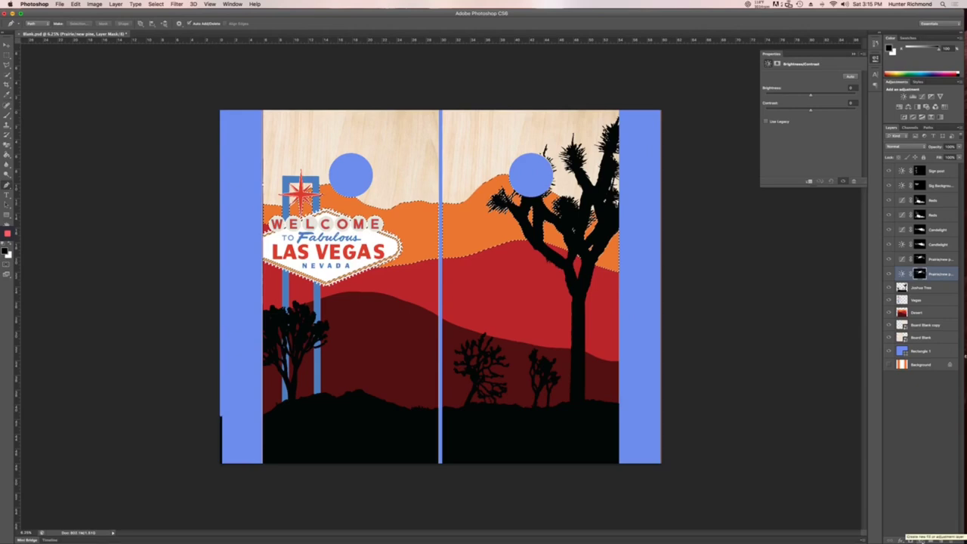
pyautogui.click(908, 538)
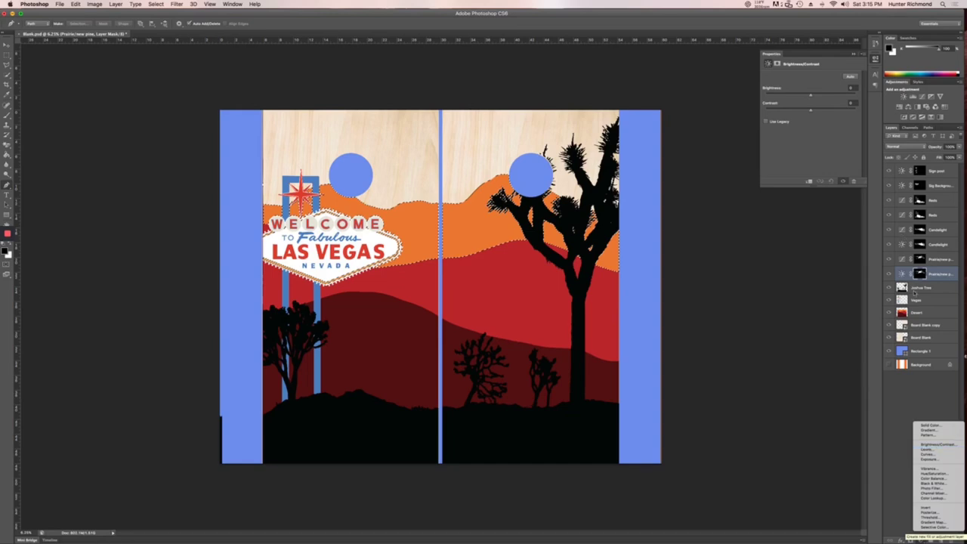
pyautogui.click(928, 281)
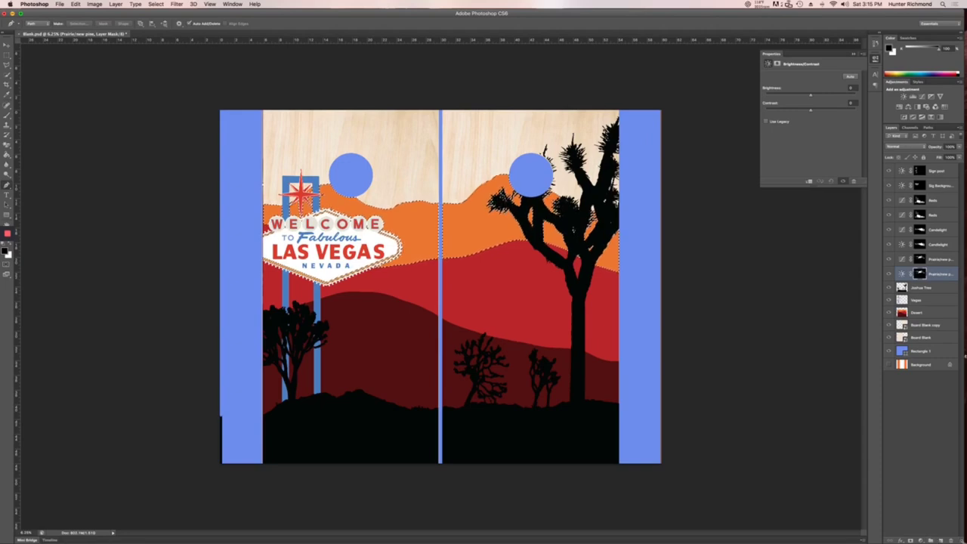
# Step: Narrow the application window to free desktop space beside the artwork
pyautogui.press('super+d')
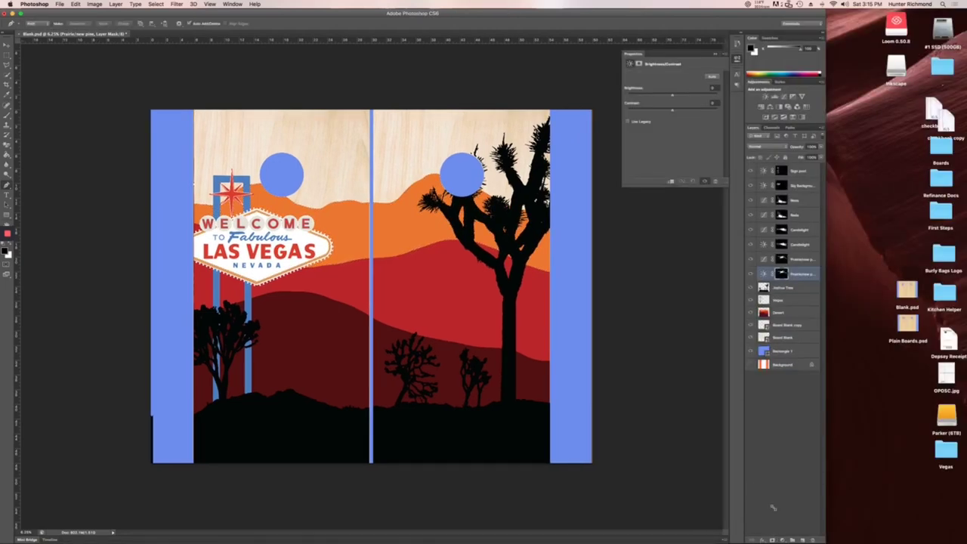
pyautogui.moveTo(813, 534); pyautogui.dragTo(773, 536)
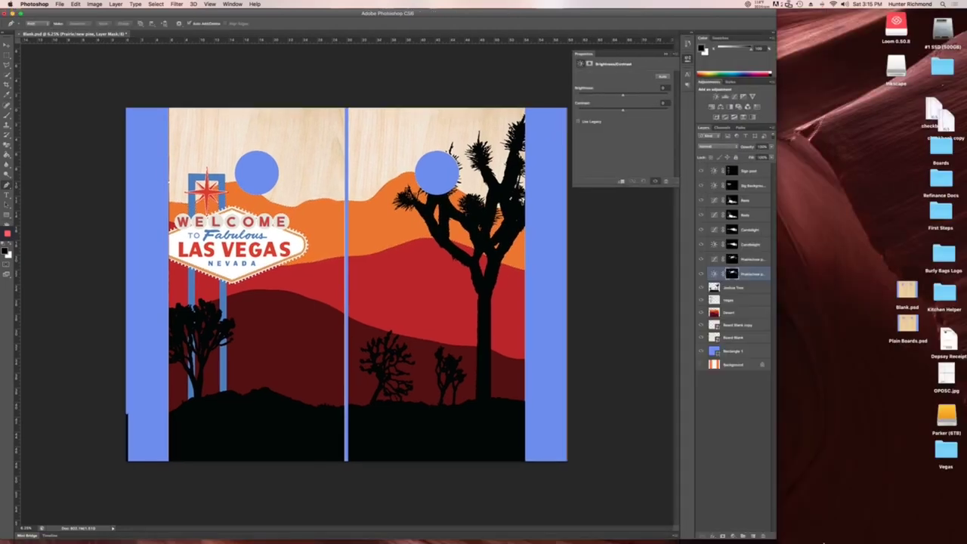
pyautogui.press('super+shift+d')
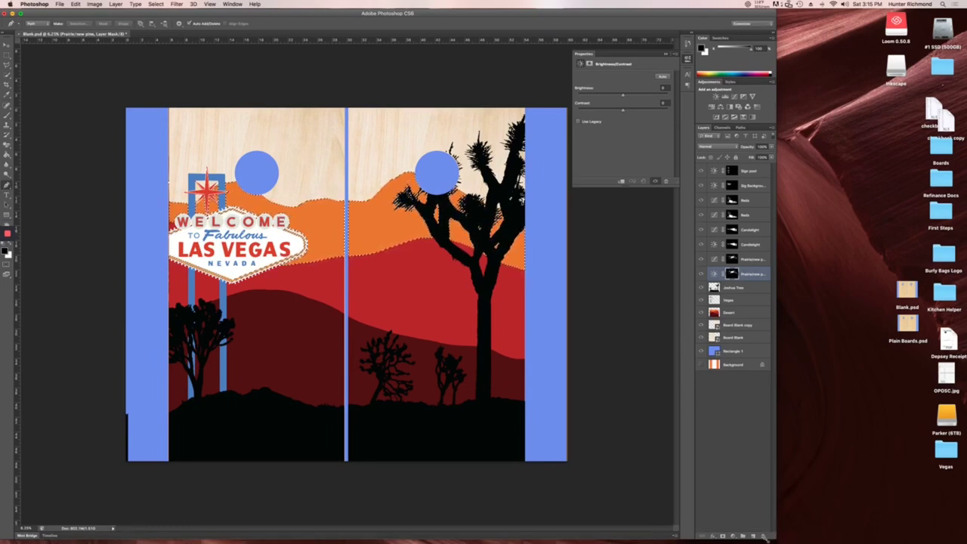
pyautogui.press('super+d')
pyautogui.moveTo(752, 537); pyautogui.dragTo(730, 540)
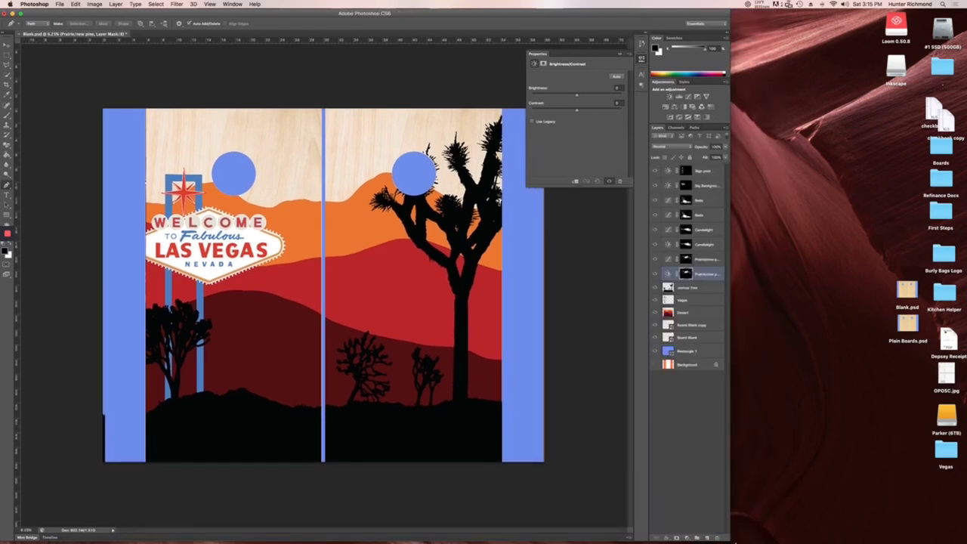
pyautogui.press('super+shift+d')
# Step: Switch to Safari, place its window beside the artwork, and open the burlybags Instagram post showing the gel stain cans
pyautogui.moveTo(8, 526)
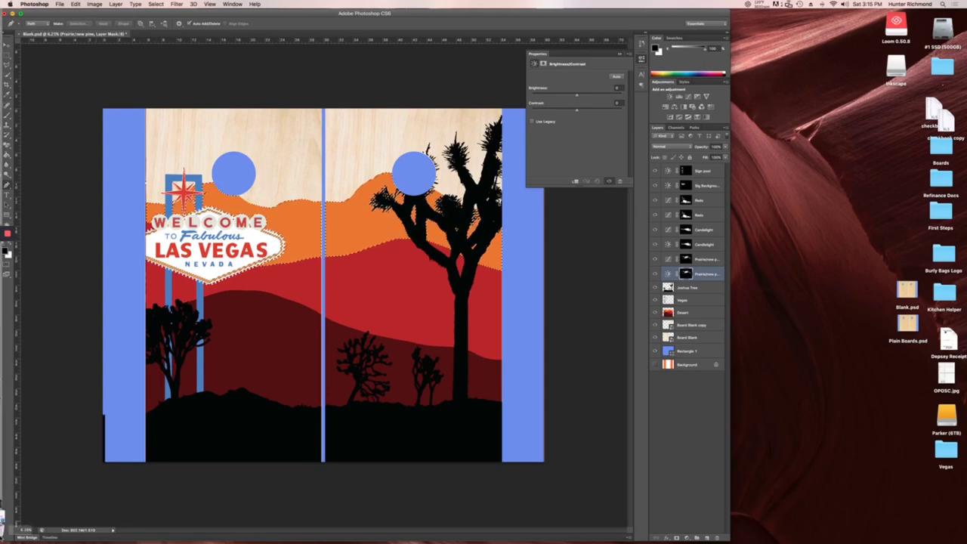
pyautogui.click(21, 515)
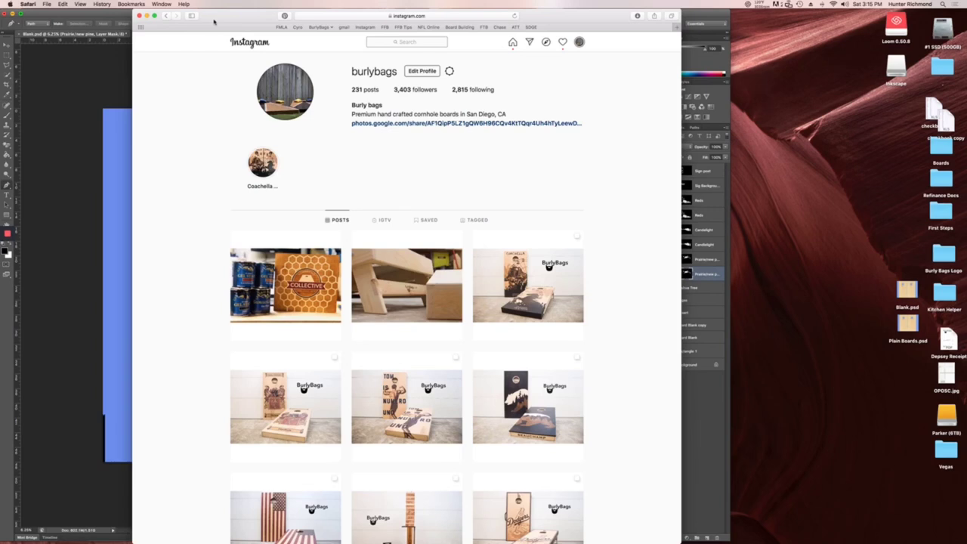
pyautogui.moveTo(214, 19); pyautogui.dragTo(751, 3)
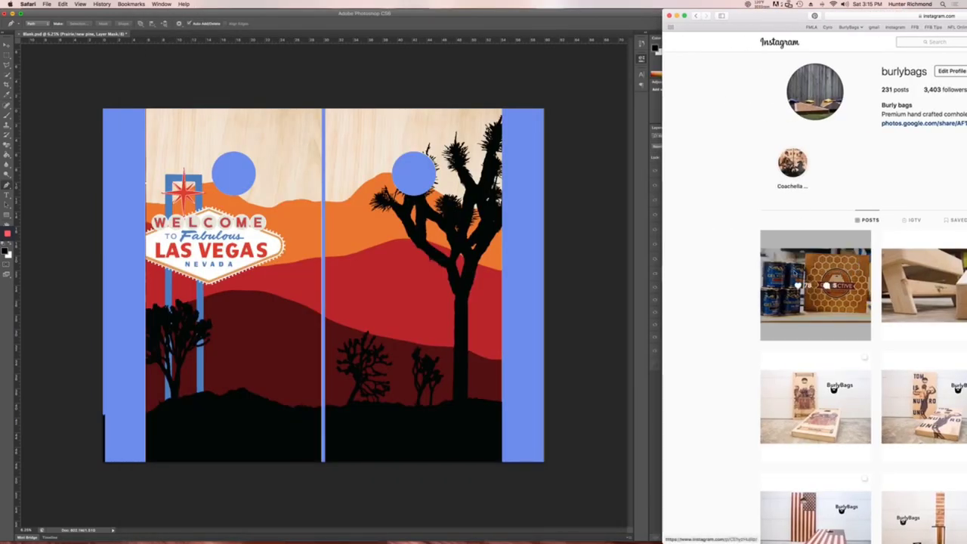
pyautogui.click(829, 284)
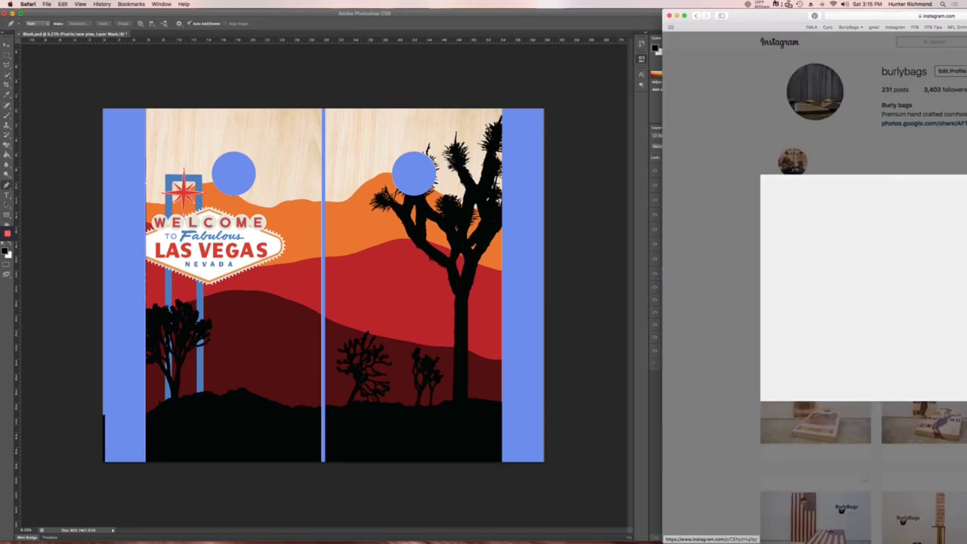
pyautogui.moveTo(755, 15); pyautogui.dragTo(720, 15)
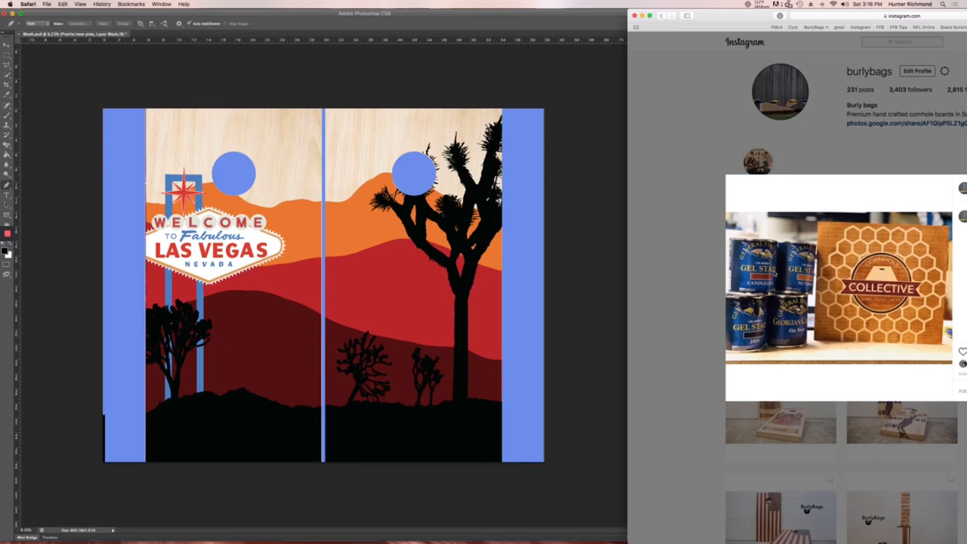
# Step: Return to Photoshop, clear the selection, and hide the Joshua Tree, Vegas and Desert layers to expose the bare boards
pyautogui.click(563, 110)
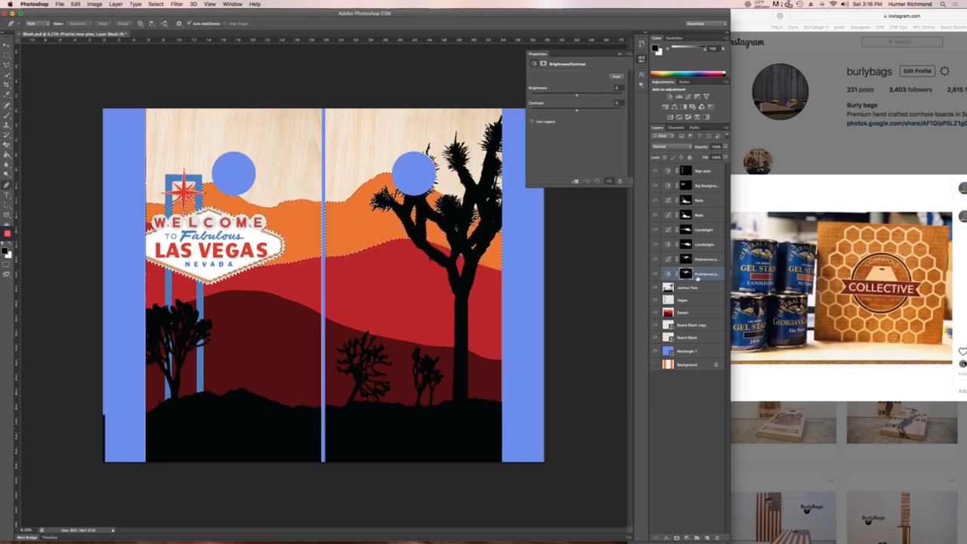
pyautogui.press('super+d')
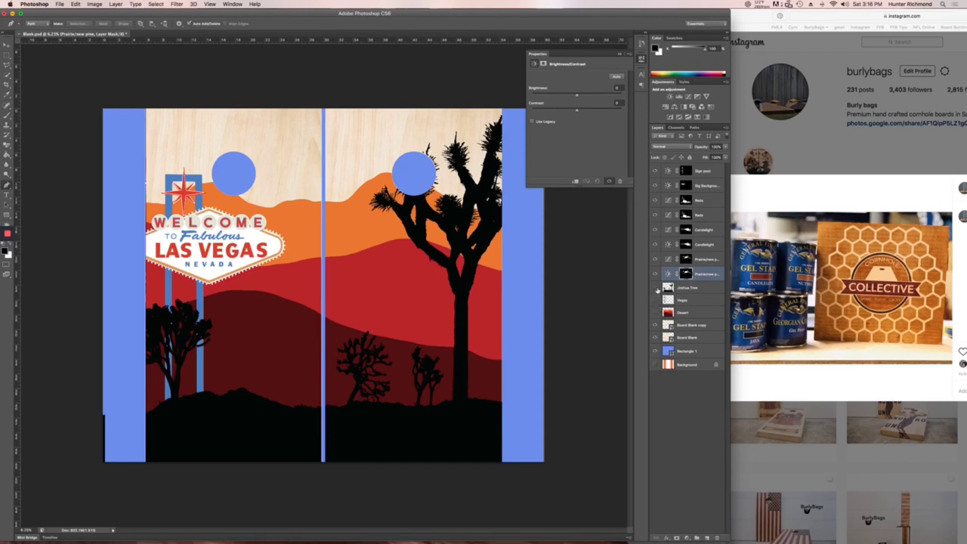
pyautogui.press('super+z')
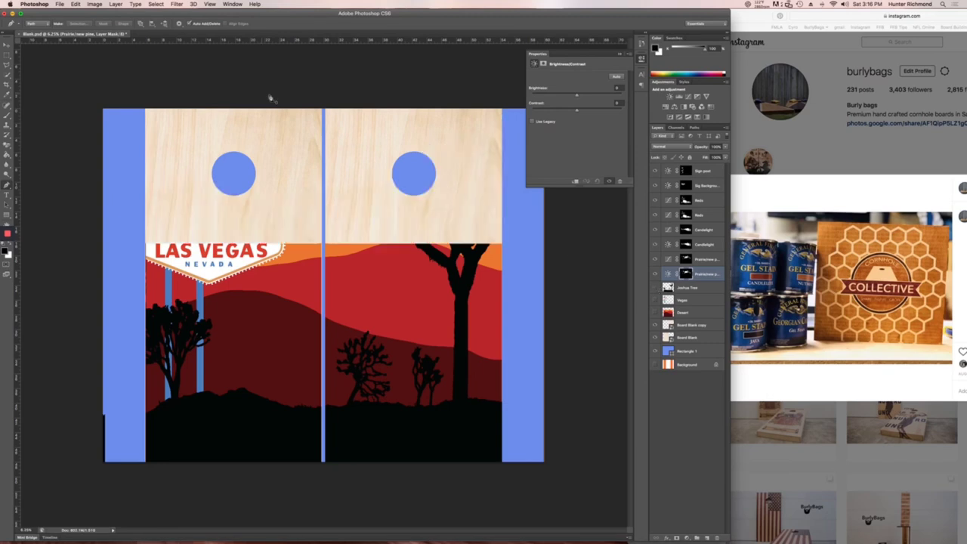
pyautogui.press('super+alt+z')
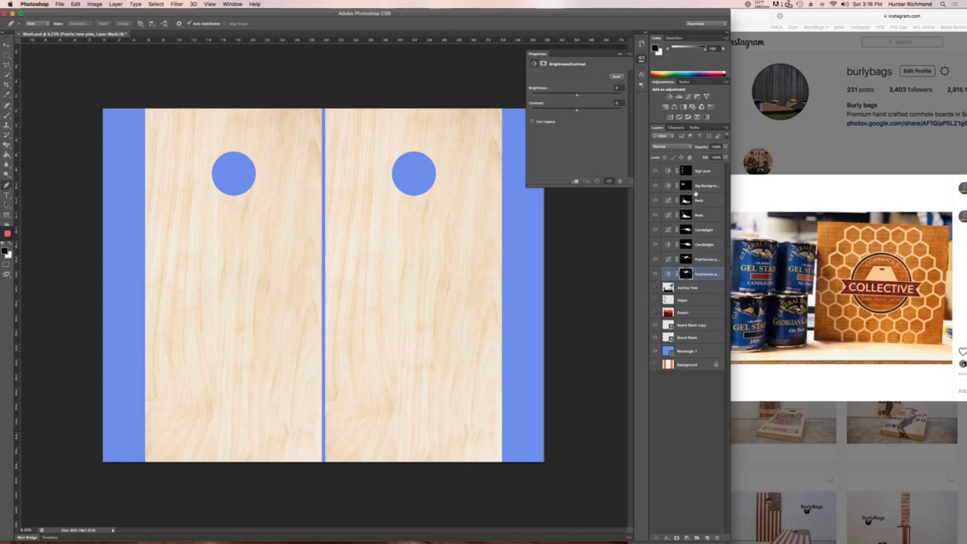
# Step: Lower the Sign post adjustment layer's brightness to -150
pyautogui.click(700, 171)
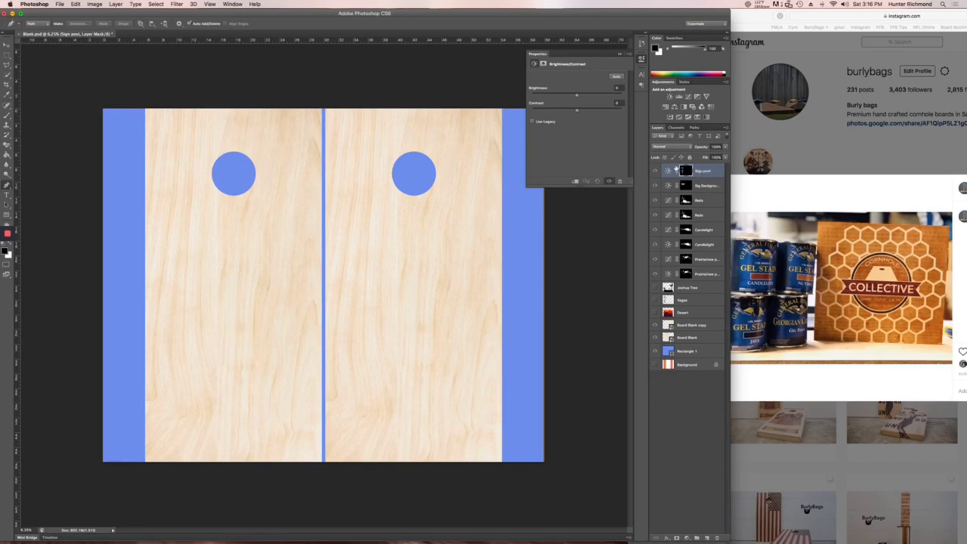
pyautogui.moveTo(576, 96); pyautogui.dragTo(523, 103)
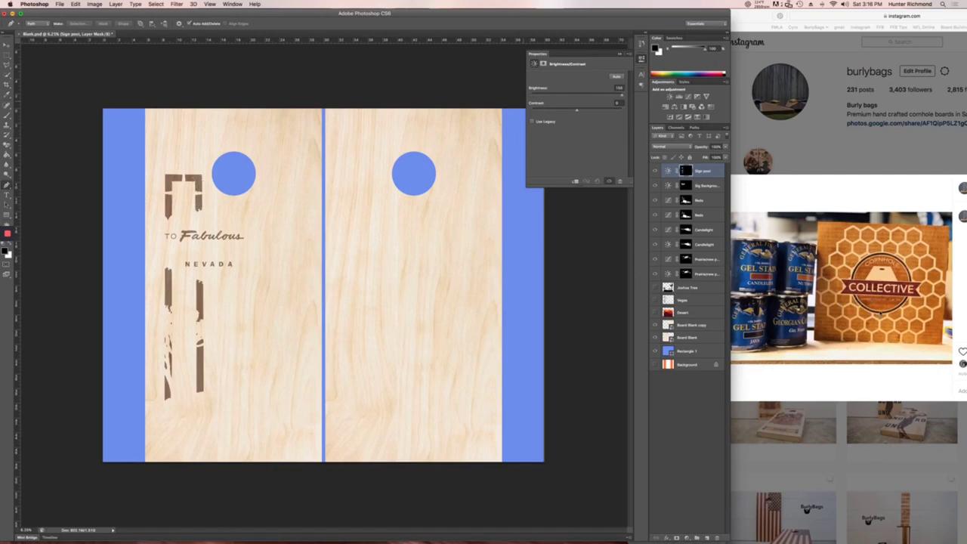
pyautogui.hotkey('ctrl', 'BackSpace')
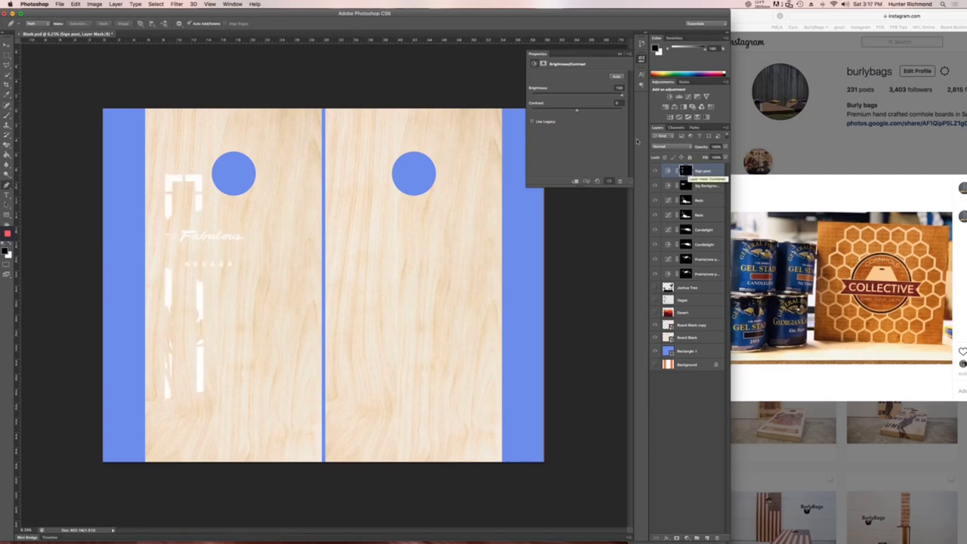
pyautogui.moveTo(620, 95); pyautogui.dragTo(519, 93)
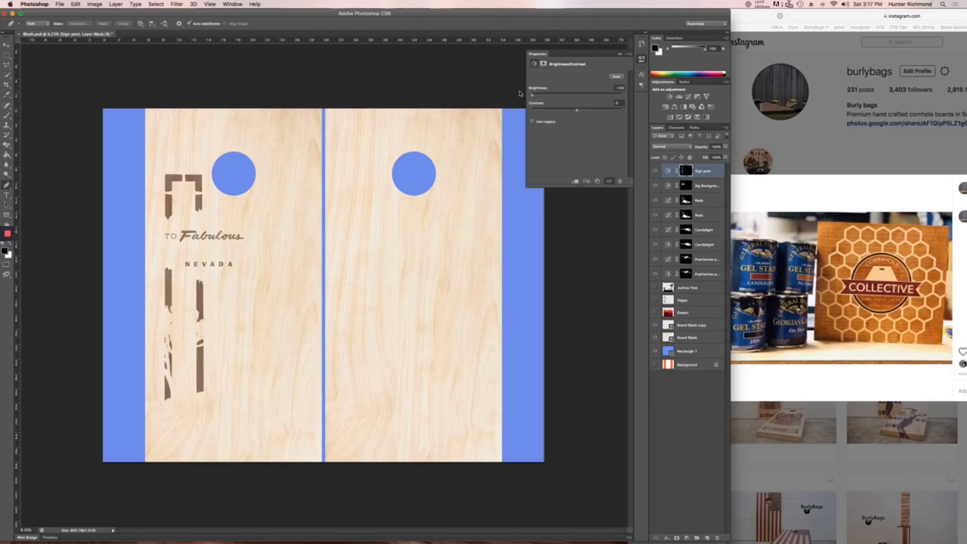
# Step: Load the Sign post mask as a selection and add a second Brightness/Contrast adjustment layer from it with brightness -81
pyautogui.click(685, 172)
pyautogui.rightClick(686, 173)
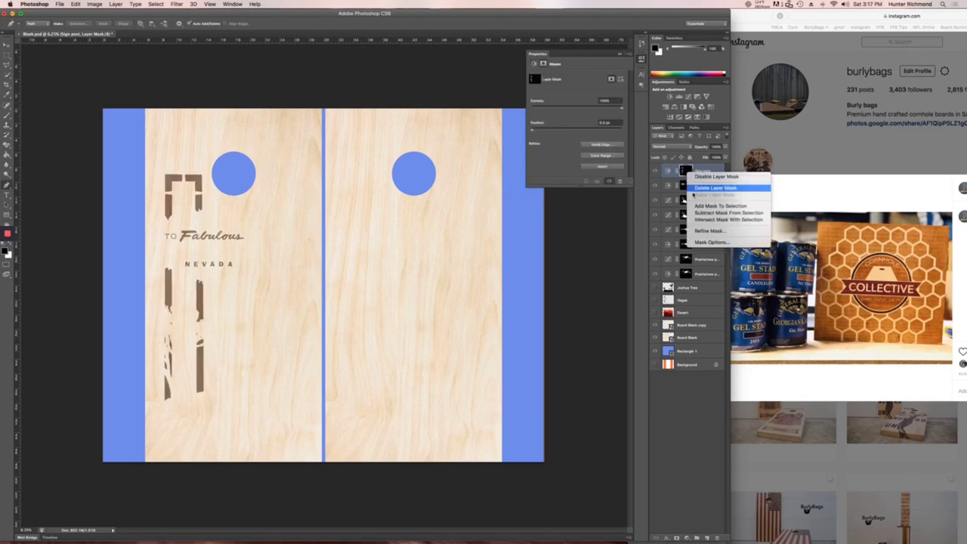
pyautogui.click(698, 205)
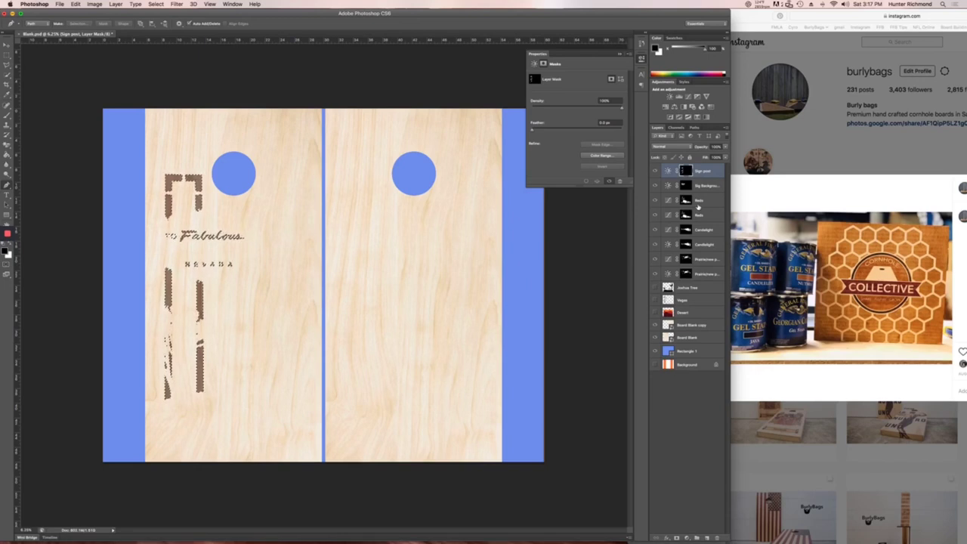
pyautogui.click(686, 537)
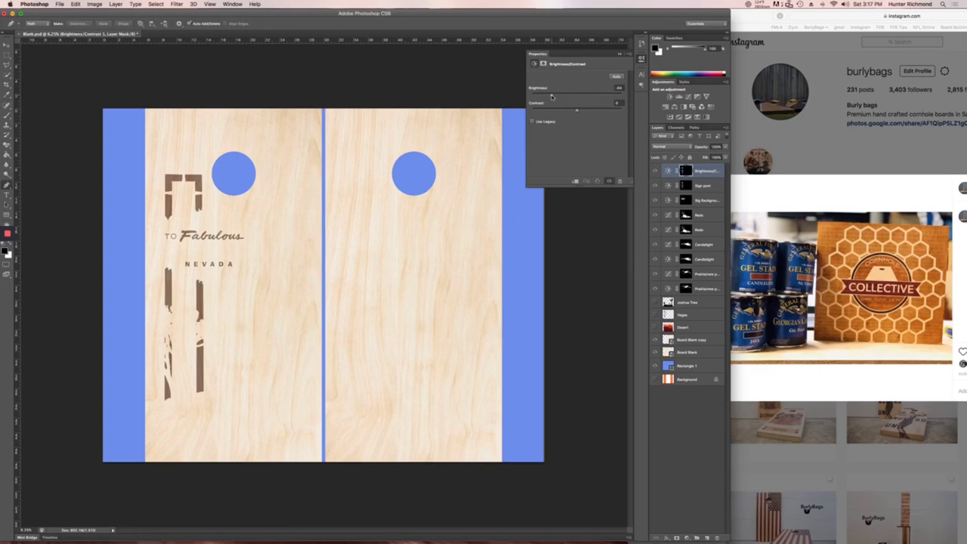
pyautogui.moveTo(551, 95); pyautogui.dragTo(548, 98)
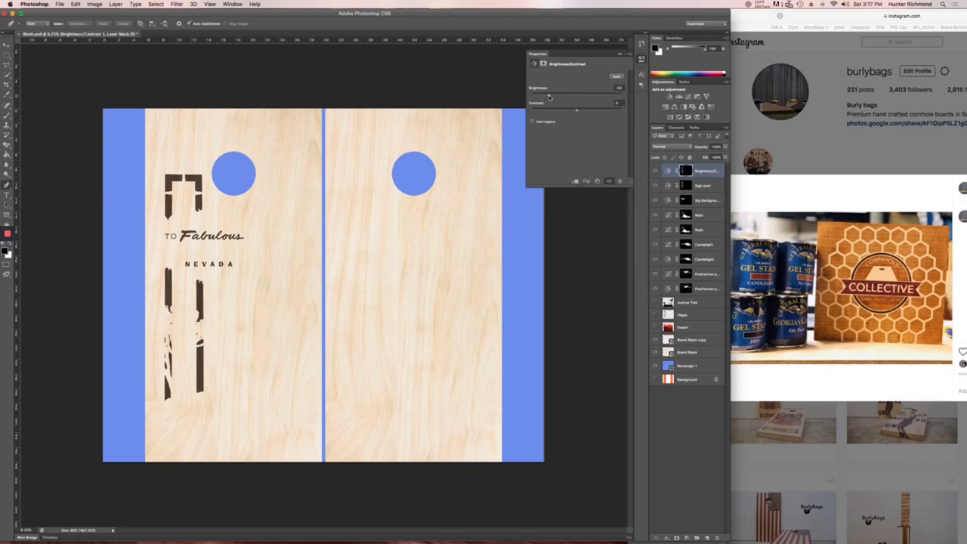
pyautogui.moveTo(548, 97); pyautogui.dragTo(552, 96)
# Step: Compare the darkened sign post against the full artwork, hide the artwork again, and select the Sig Background adjustment layer
pyautogui.click(656, 327)
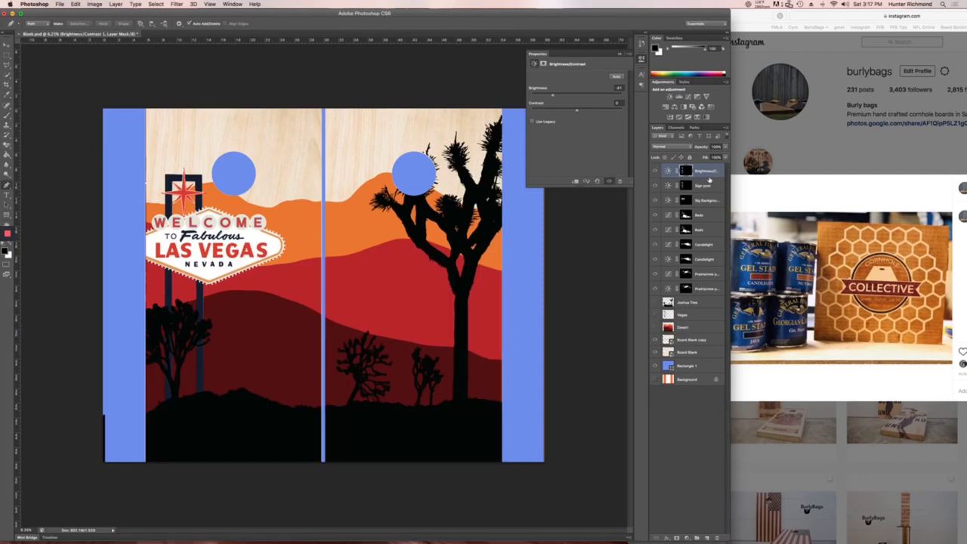
pyautogui.click(710, 178)
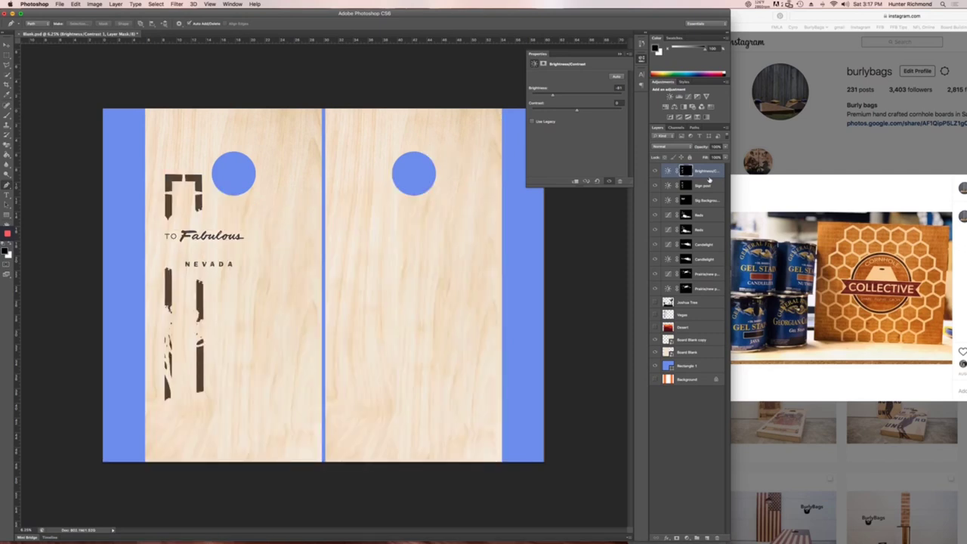
pyautogui.click(705, 201)
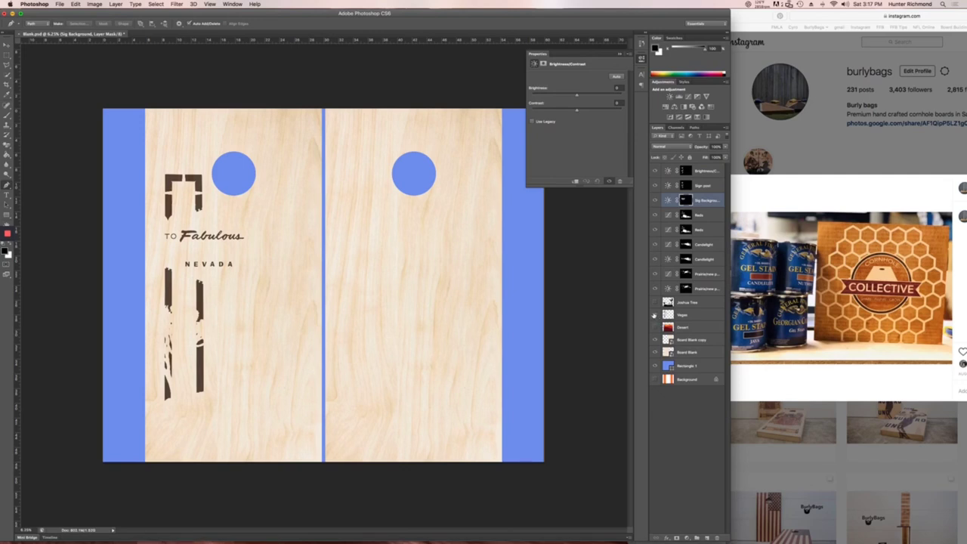
# Step: Raise the Sig Background adjustment layer's brightness to about 50 and show the Vegas and Desert layers for comparison
pyautogui.hotkey('ctrl', 'z')
pyautogui.moveTo(584, 96); pyautogui.dragTo(592, 96)
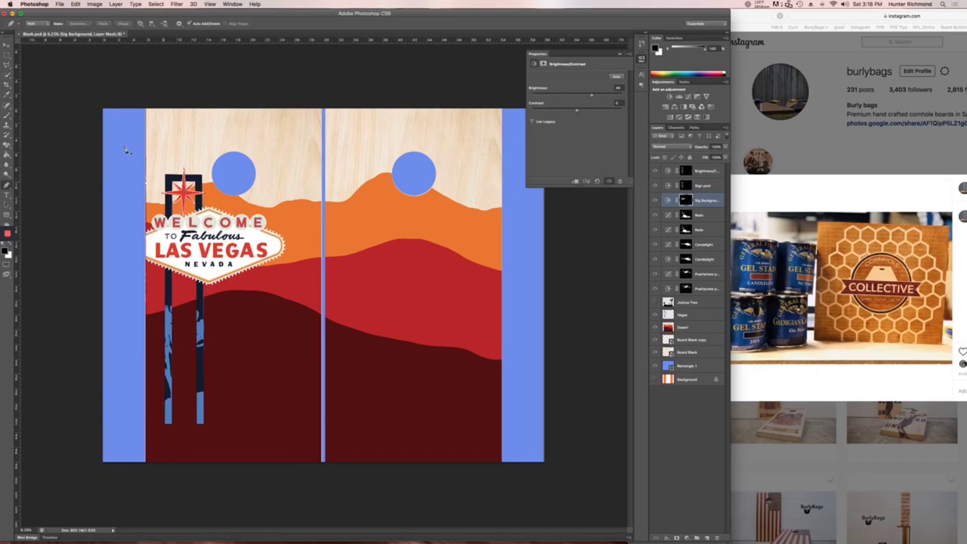
pyautogui.click(6, 46)
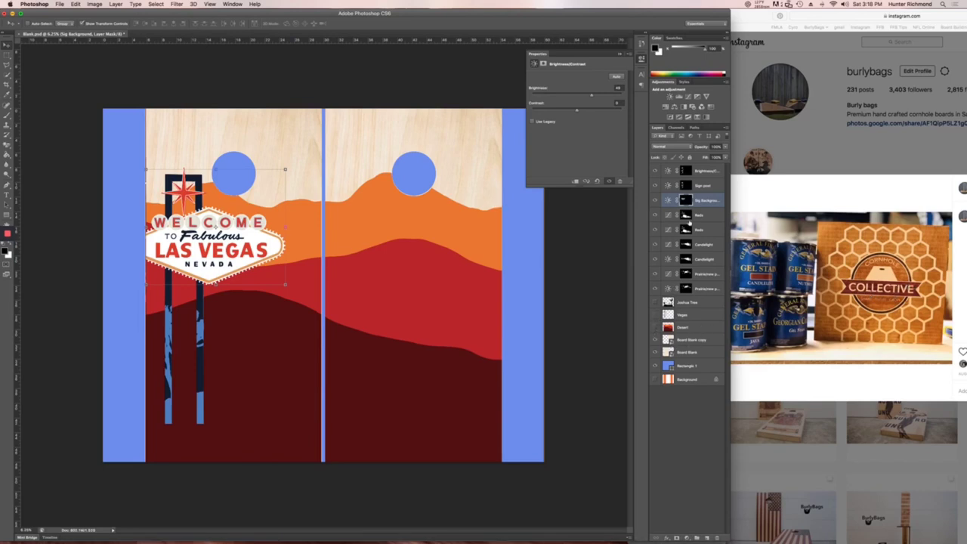
# Step: Hide the Vegas and Desert layers again and delete the duplicate Reds Curves adjustment layer
pyautogui.click(701, 217)
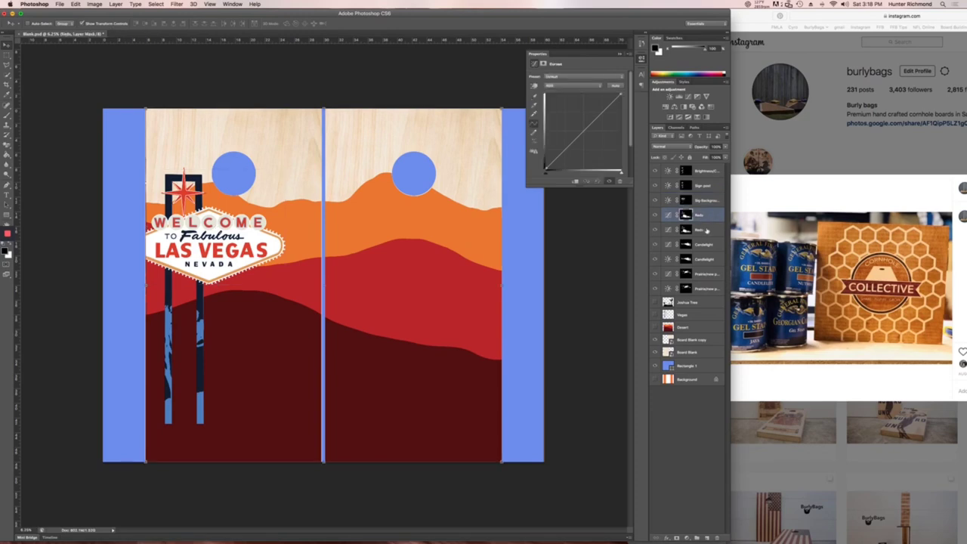
pyautogui.click(703, 230)
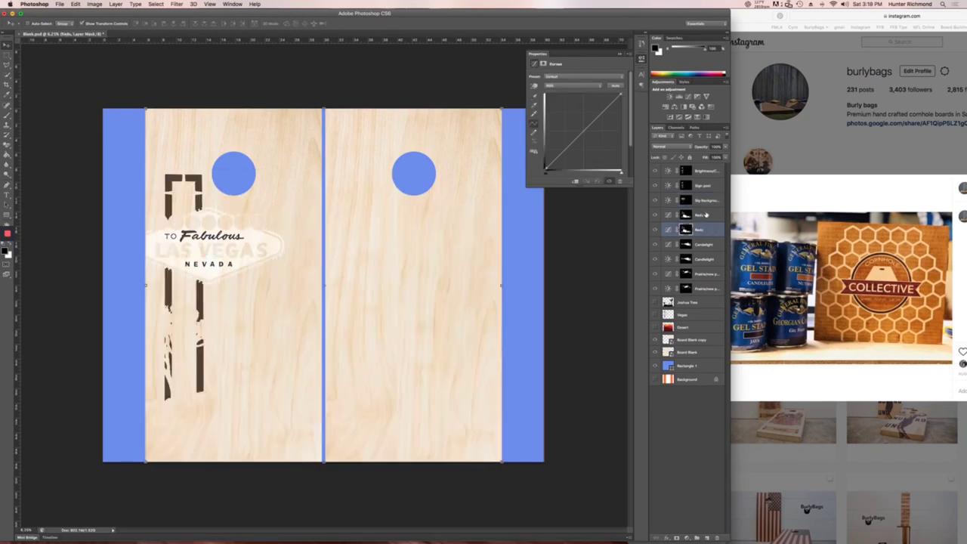
pyautogui.click(702, 215)
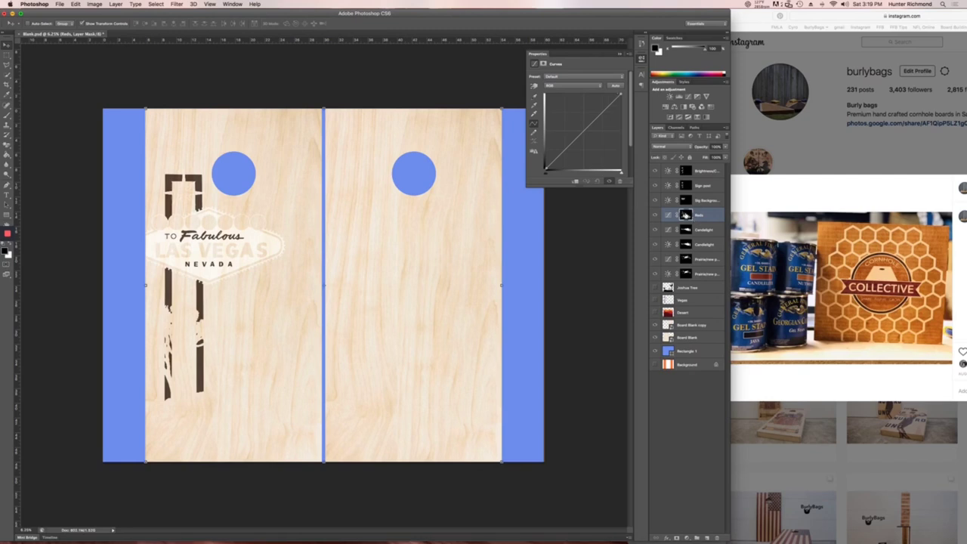
# Step: Load the Reds mask as a selection, add a Brightness/Contrast adjustment layer from it, and lower its brightness to darken the masked areas
pyautogui.rightClick(686, 214)
pyautogui.click(718, 244)
pyautogui.click(685, 538)
pyautogui.click(698, 444)
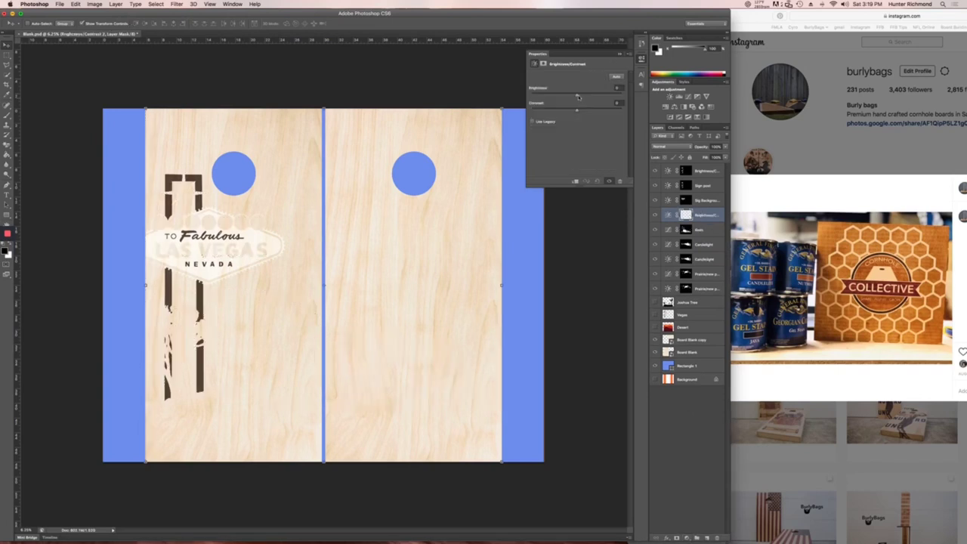
pyautogui.moveTo(556, 97); pyautogui.dragTo(544, 98)
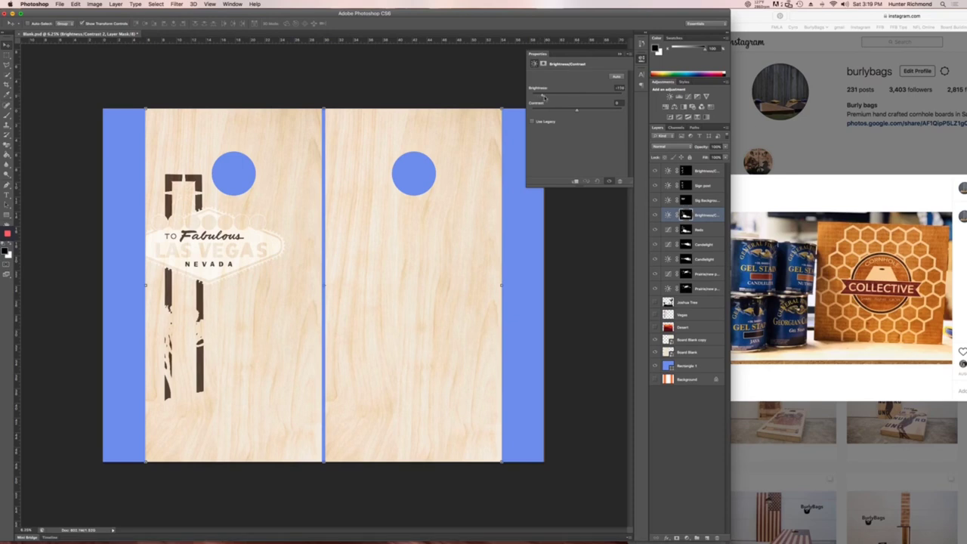
# Step: Add a midpoint to the Reds Curves layer's RGB curve and raise the midtones of its Red channel
pyautogui.click(696, 233)
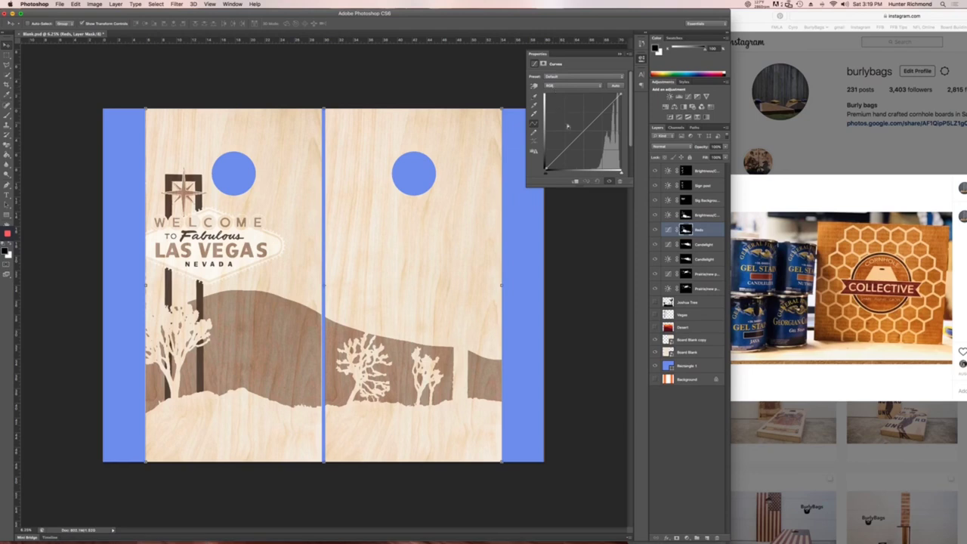
pyautogui.moveTo(584, 130)
pyautogui.mouseDown()
pyautogui.moveTo(594, 139)
pyautogui.moveTo(590, 124)
pyautogui.mouseUp()
pyautogui.click(560, 85)
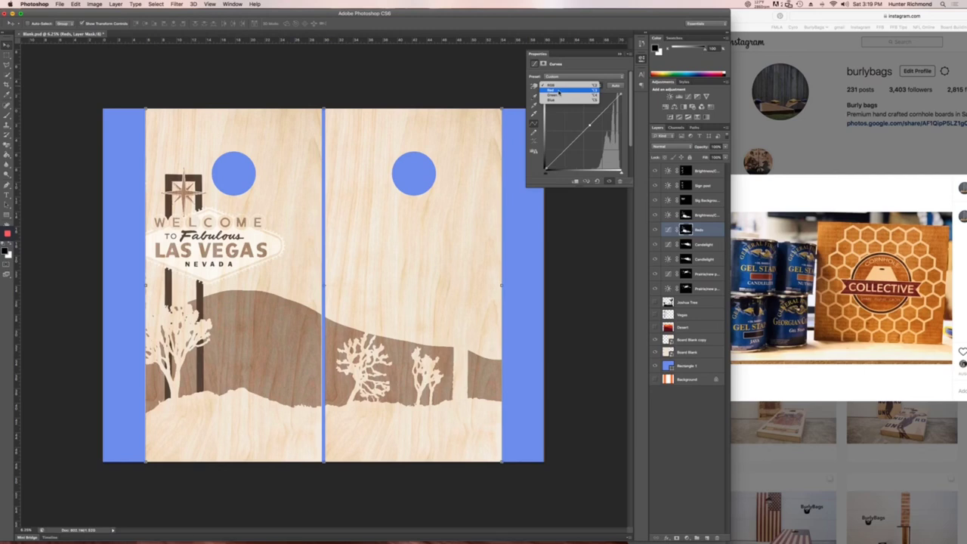
pyautogui.click(559, 92)
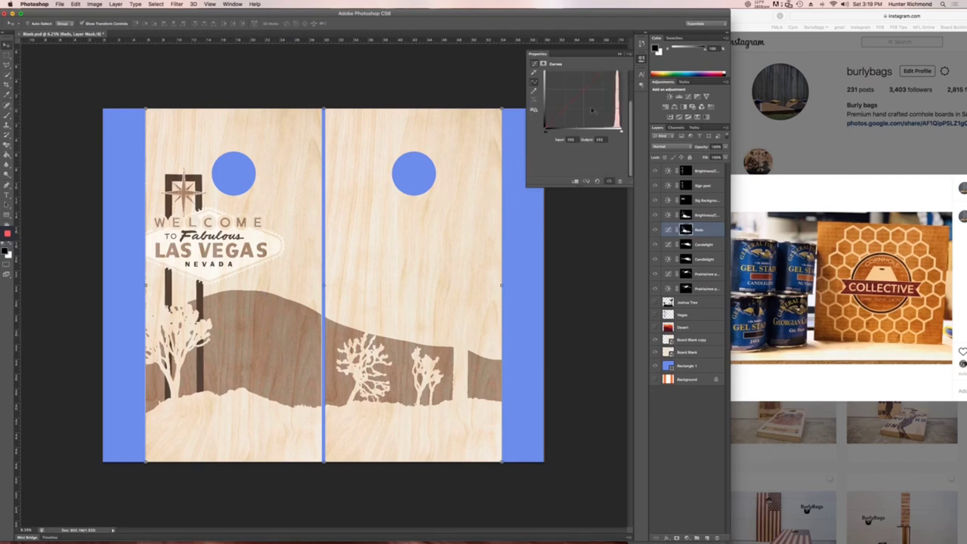
pyautogui.moveTo(583, 132); pyautogui.dragTo(578, 127)
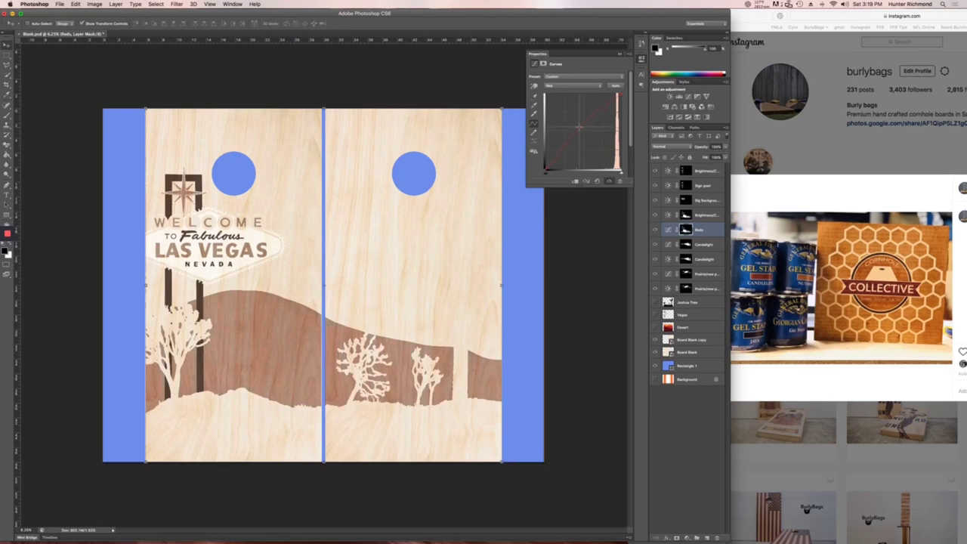
# Step: Lower the midtones of the Green and Blue channels slightly in the Reds Curves adjustment layer
pyautogui.click(571, 87)
pyautogui.click(566, 94)
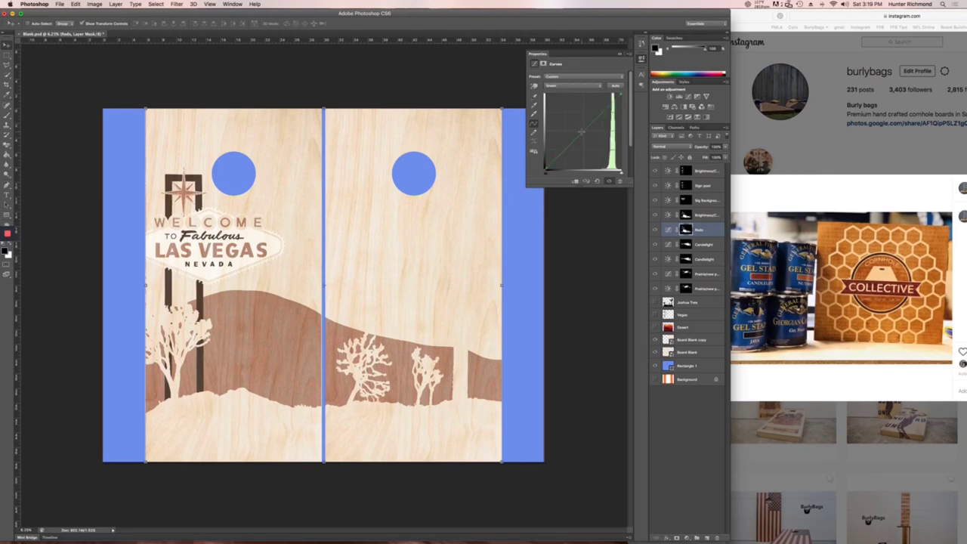
pyautogui.moveTo(581, 132); pyautogui.dragTo(585, 137)
pyautogui.click(574, 86)
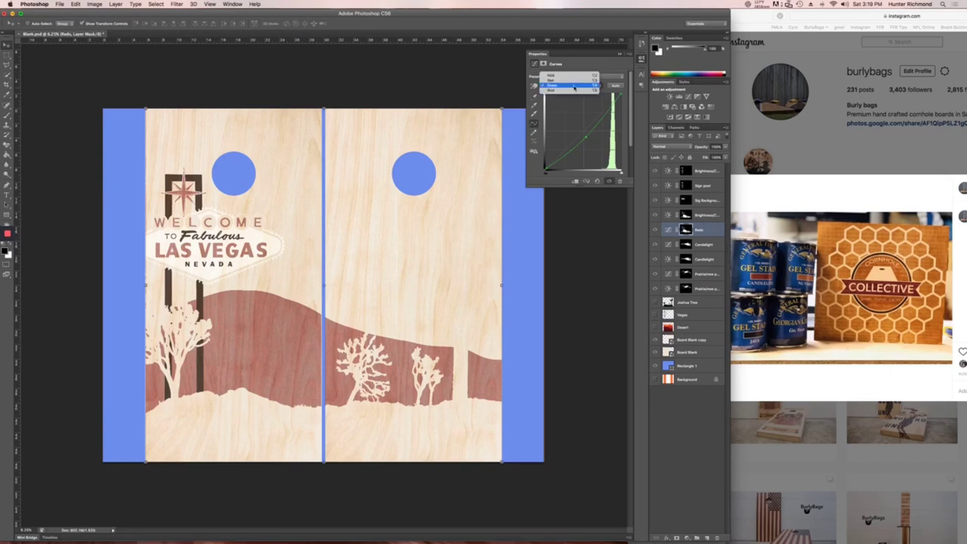
pyautogui.click(574, 86)
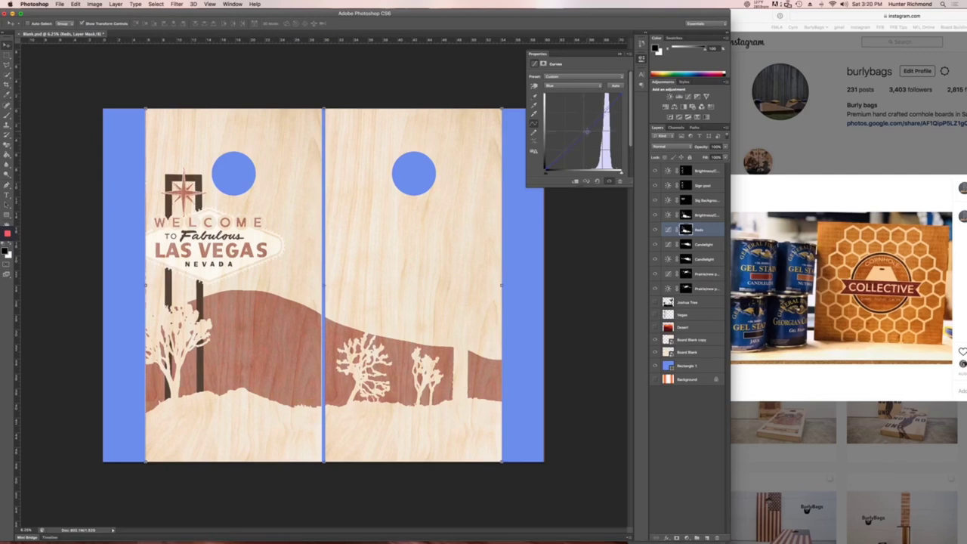
# Step: Set the Reds area's Brightness/Contrast layer to brightness -150, and add a second one from its mask with brightness about -38
pyautogui.click(697, 216)
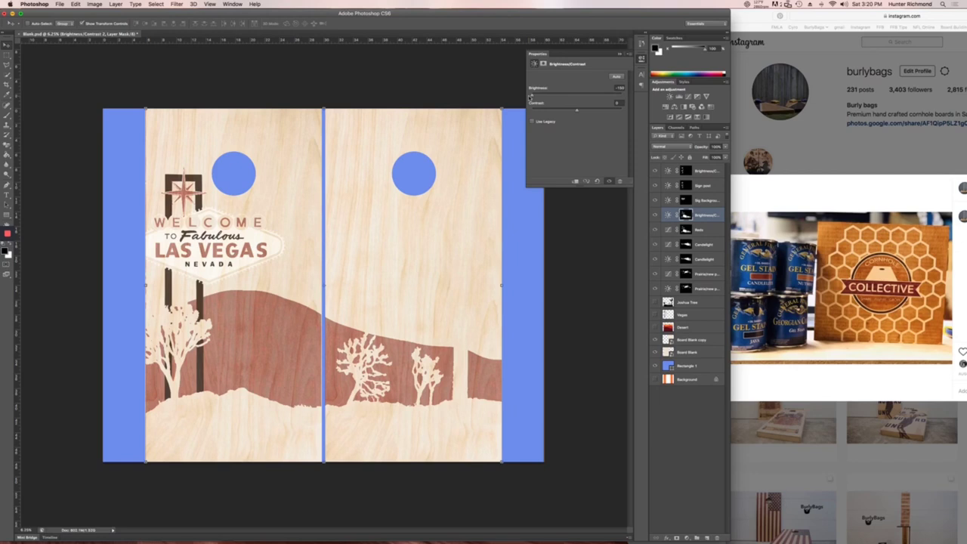
pyautogui.click(532, 121)
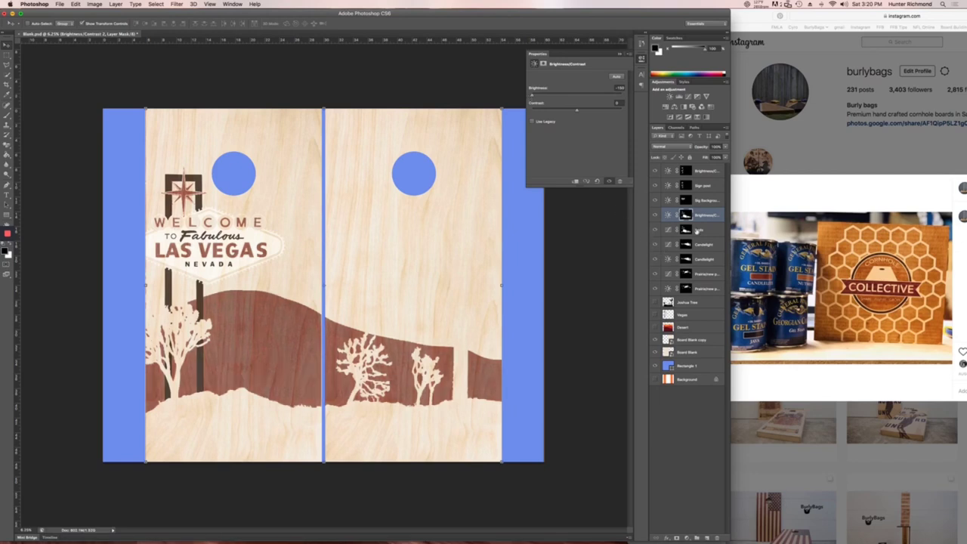
pyautogui.rightClick(685, 216)
pyautogui.click(684, 216)
pyautogui.rightClick(684, 216)
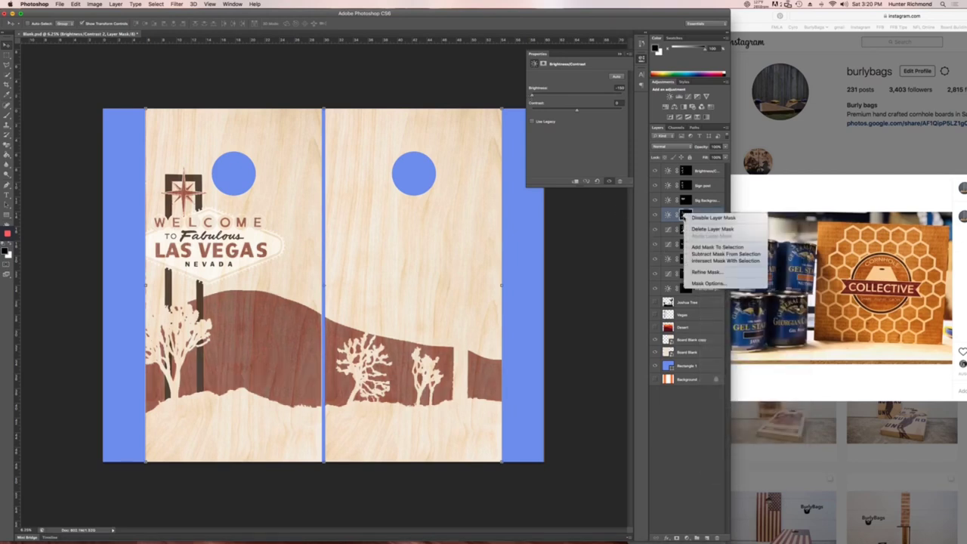
pyautogui.click(710, 248)
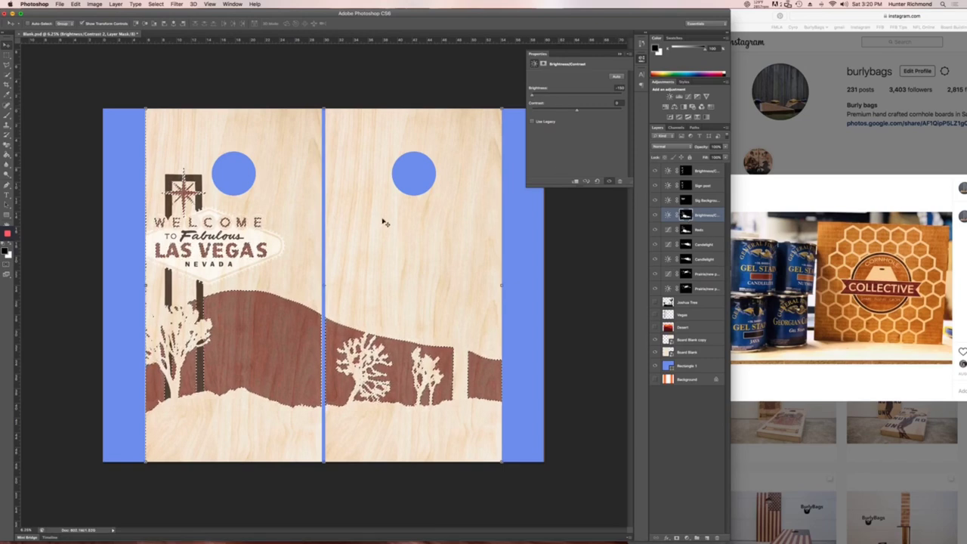
pyautogui.click(689, 539)
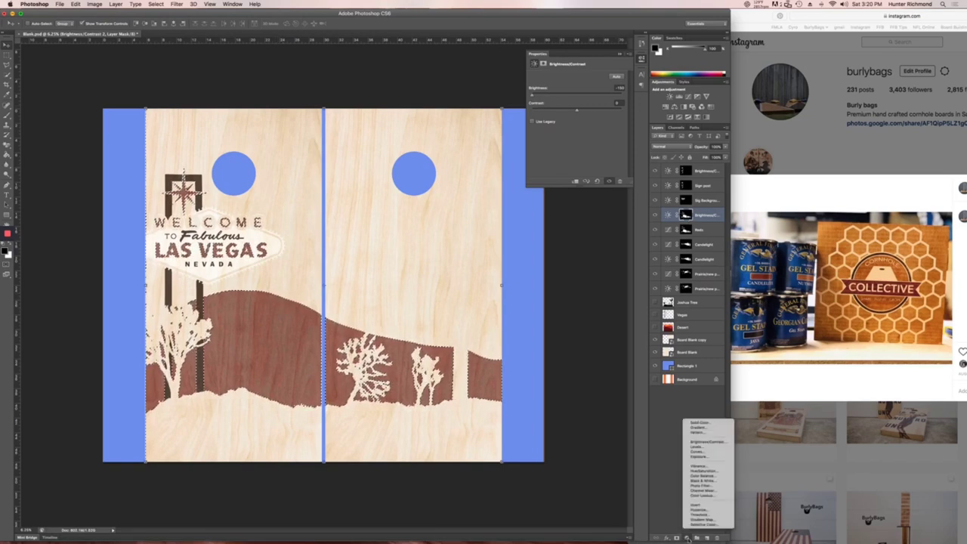
pyautogui.click(708, 447)
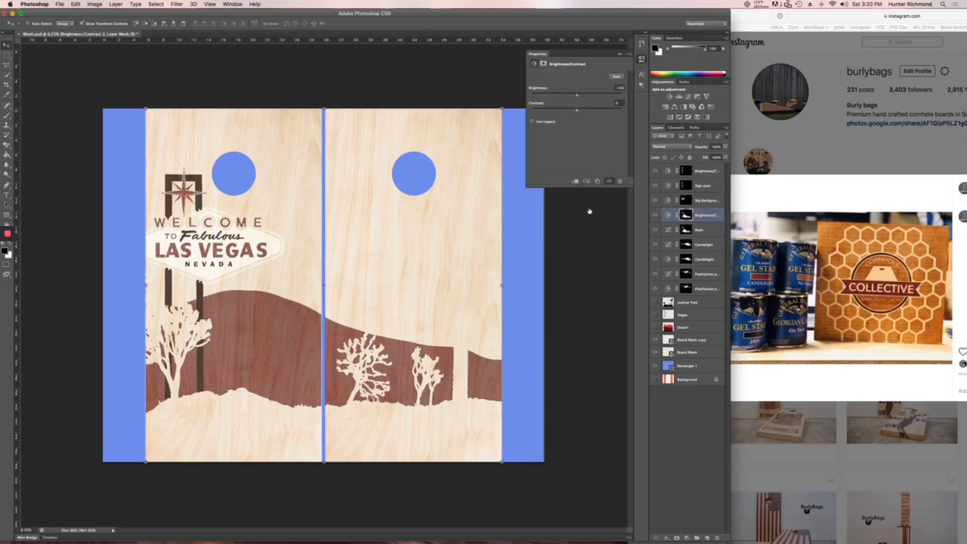
pyautogui.moveTo(577, 97); pyautogui.dragTo(565, 98)
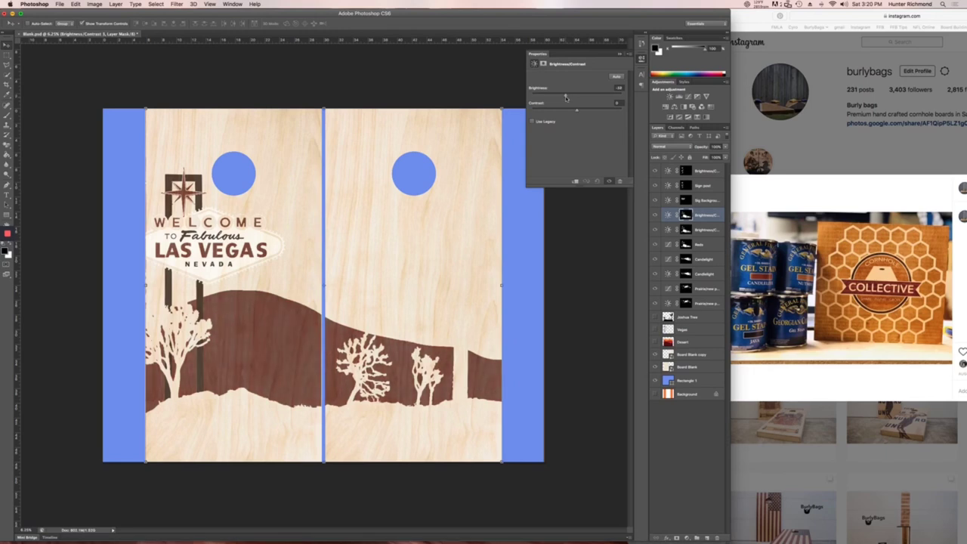
# Step: Raise the Red channel's midtones further in the Reds Curves adjustment layer to redden the darkened hills and sign lettering
pyautogui.click(685, 247)
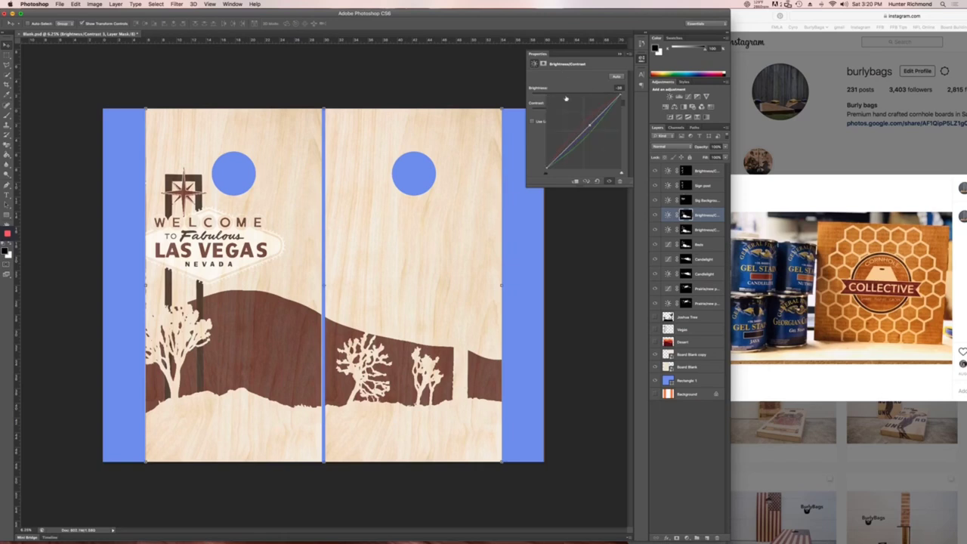
pyautogui.click(576, 87)
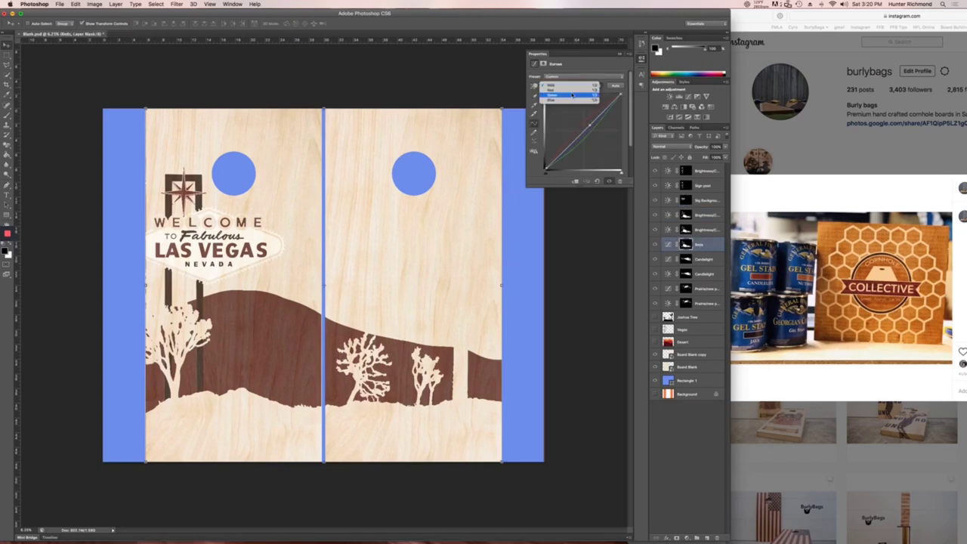
pyautogui.click(577, 90)
pyautogui.moveTo(579, 128); pyautogui.dragTo(574, 121)
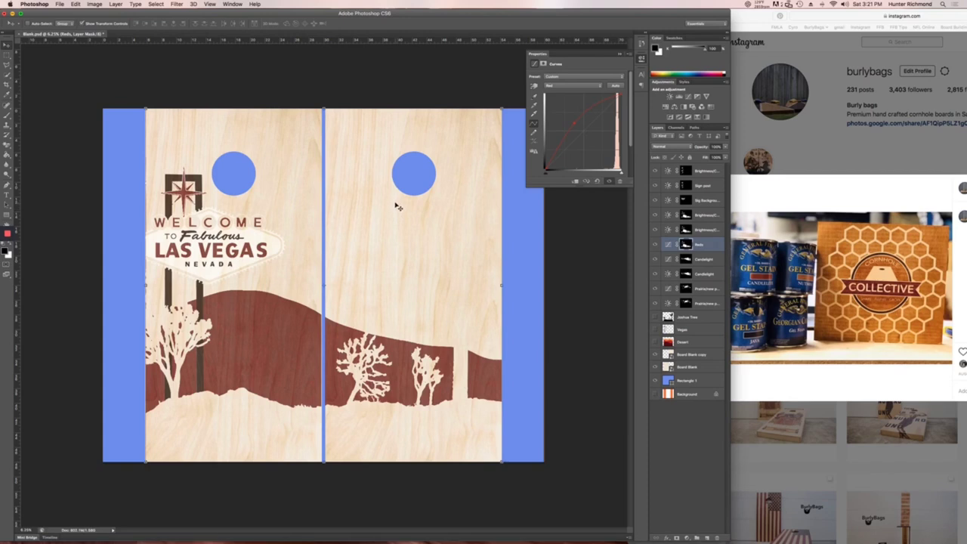
# Step: Lower the Candlelight Brightness/Contrast adjustment layer's brightness to about -52
pyautogui.click(714, 262)
pyautogui.click(714, 261)
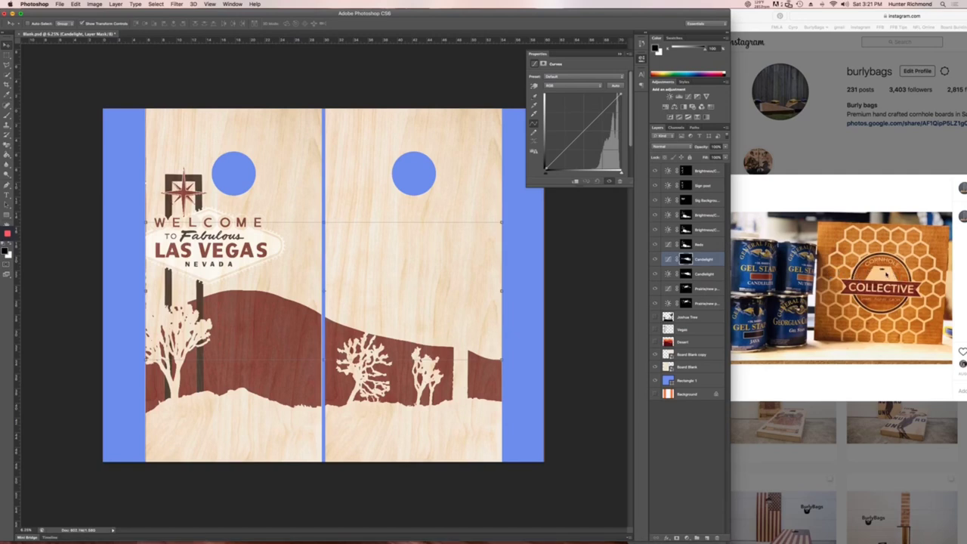
pyautogui.click(704, 274)
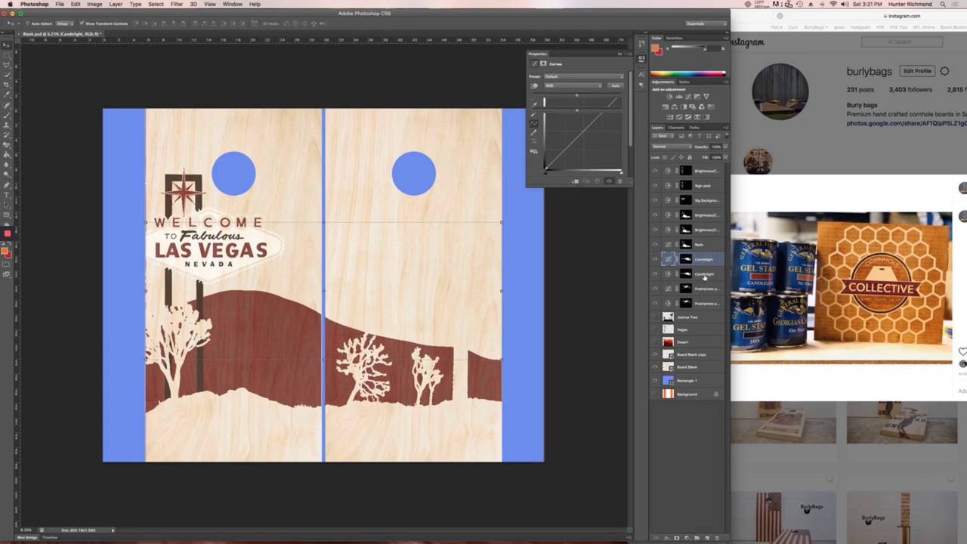
pyautogui.moveTo(578, 96); pyautogui.dragTo(561, 98)
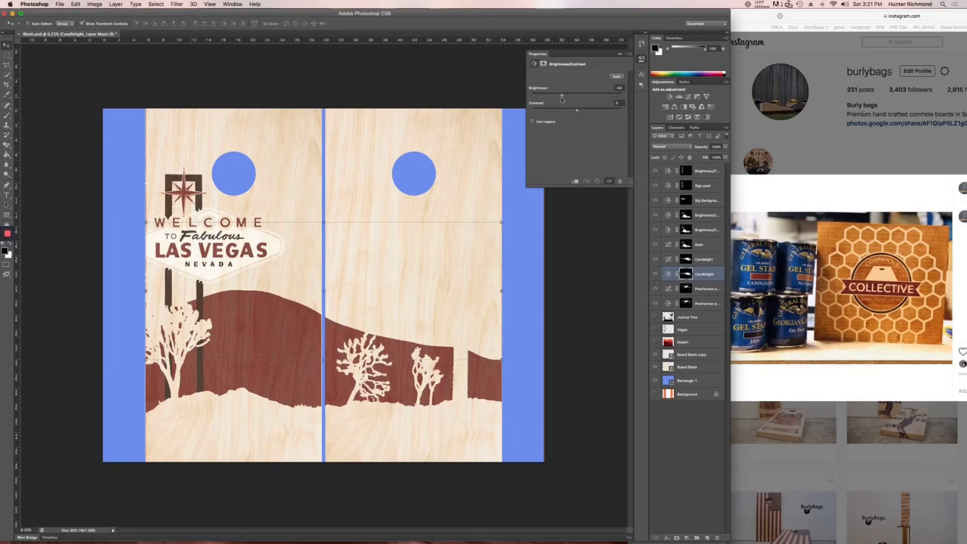
# Step: Lower the RGB midtones and the Blue channel's midtones in the Candlelight Curves adjustment layer to give the middle hills a golden tint
pyautogui.click(696, 259)
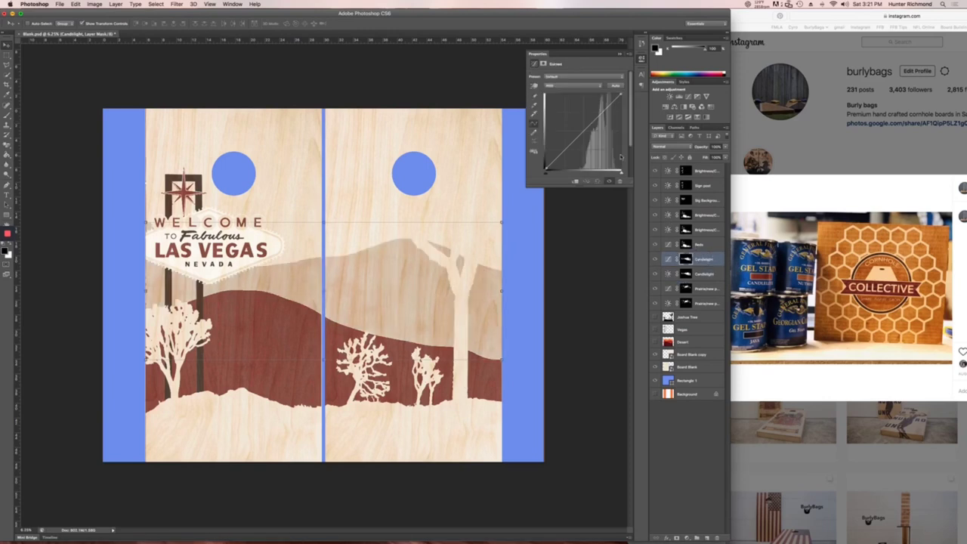
pyautogui.moveTo(586, 127); pyautogui.dragTo(587, 133)
pyautogui.click(574, 85)
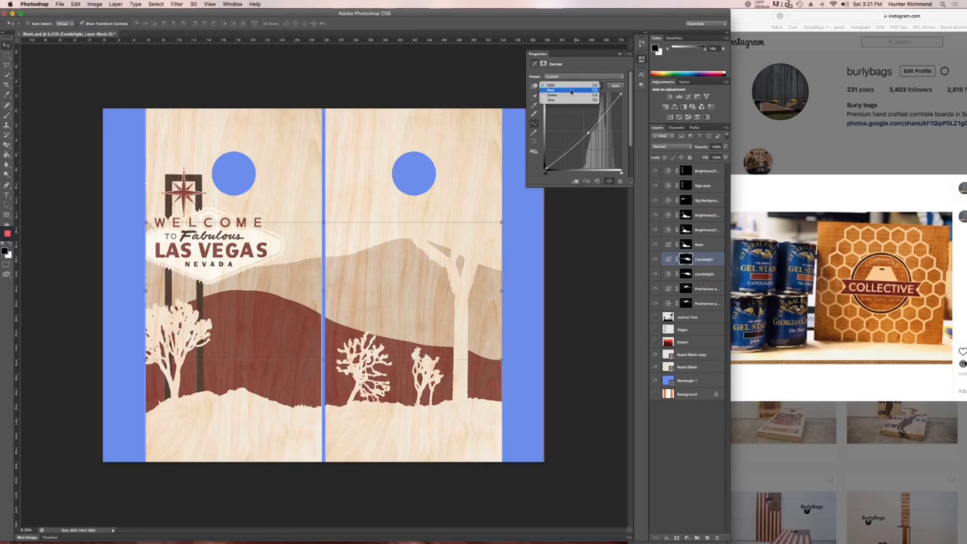
pyautogui.click(566, 100)
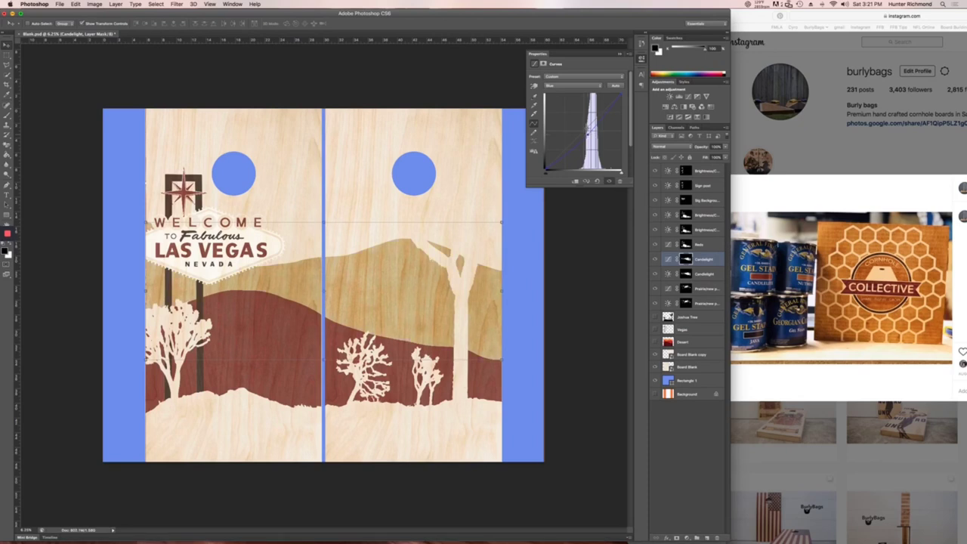
# Step: Shift the Candlelight curves towards orange by lowering green midtones and raising red midtones, and select the Candlelight Brightness/Contrast layer
pyautogui.click(576, 88)
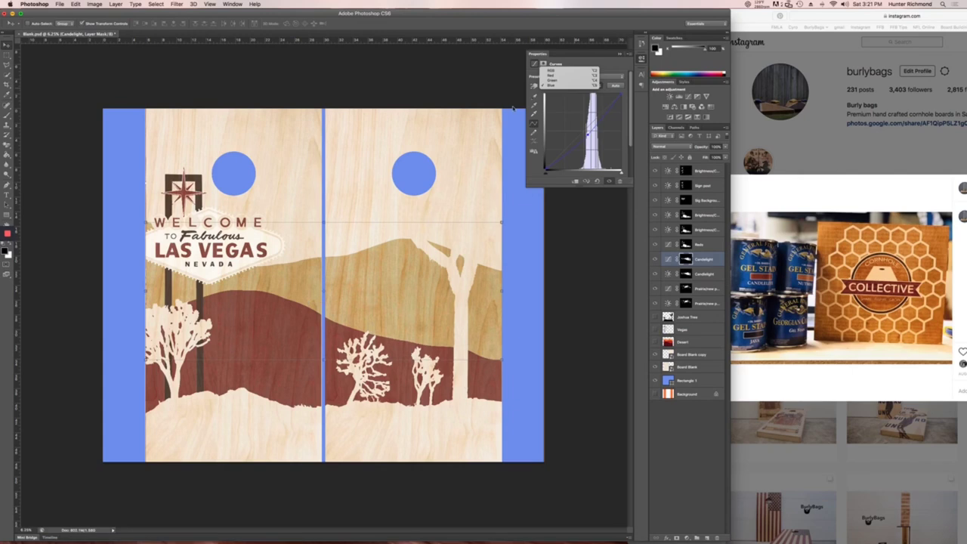
pyautogui.click(555, 79)
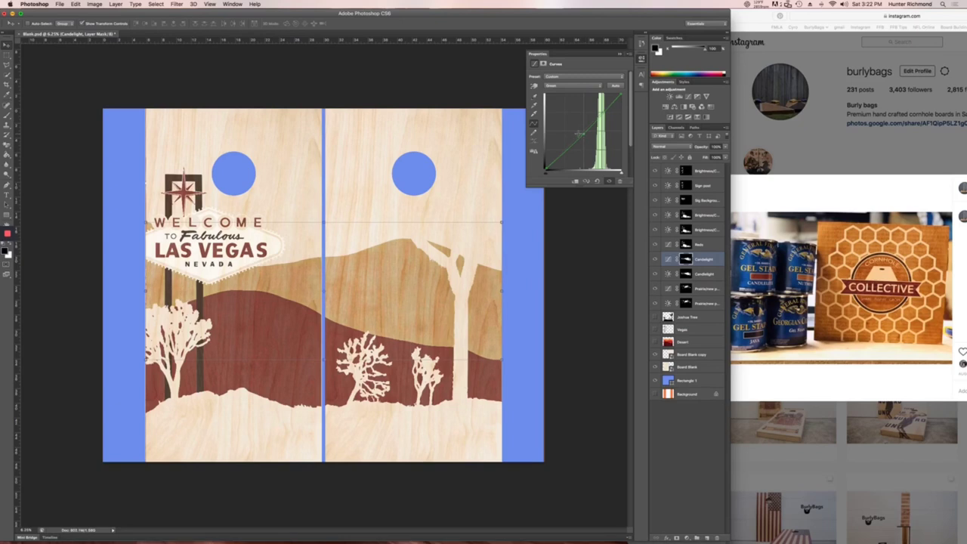
pyautogui.click(566, 88)
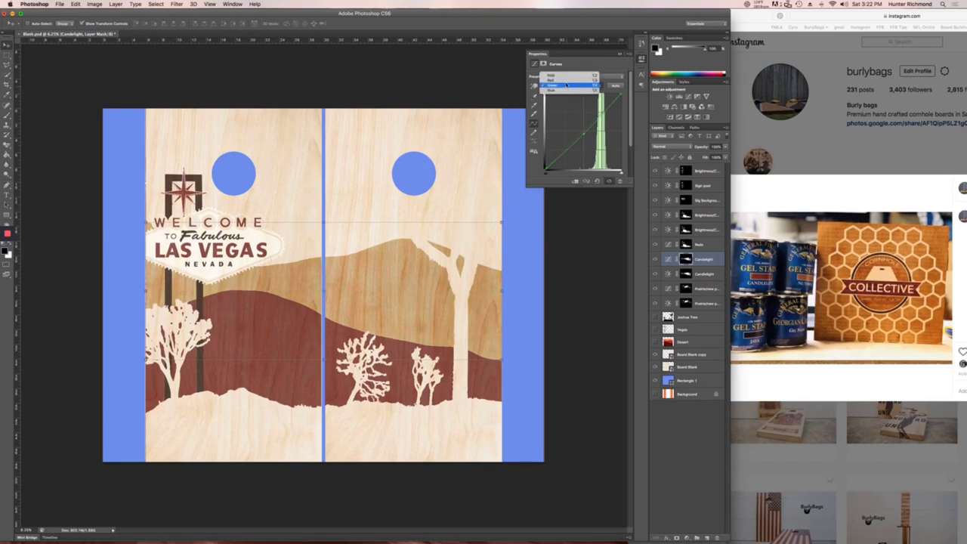
pyautogui.click(567, 79)
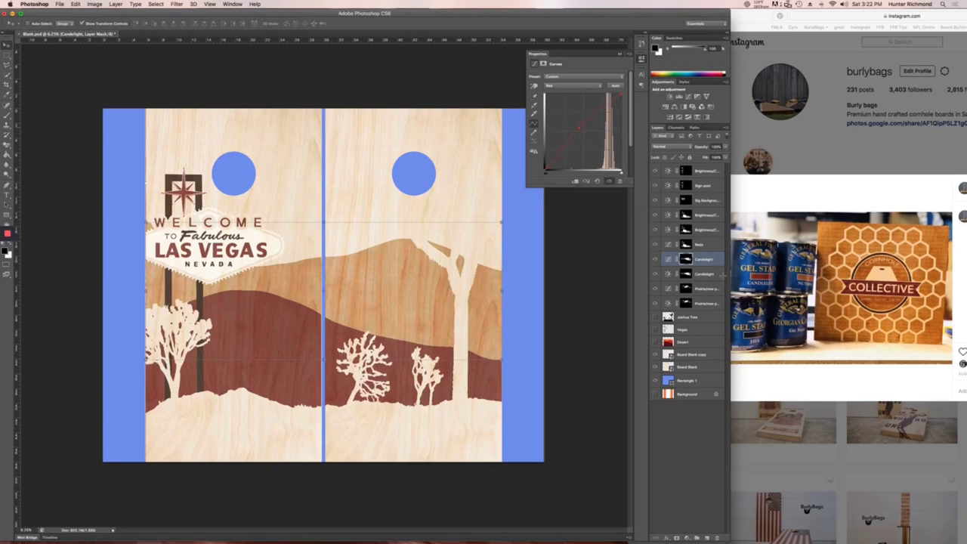
pyautogui.click(703, 274)
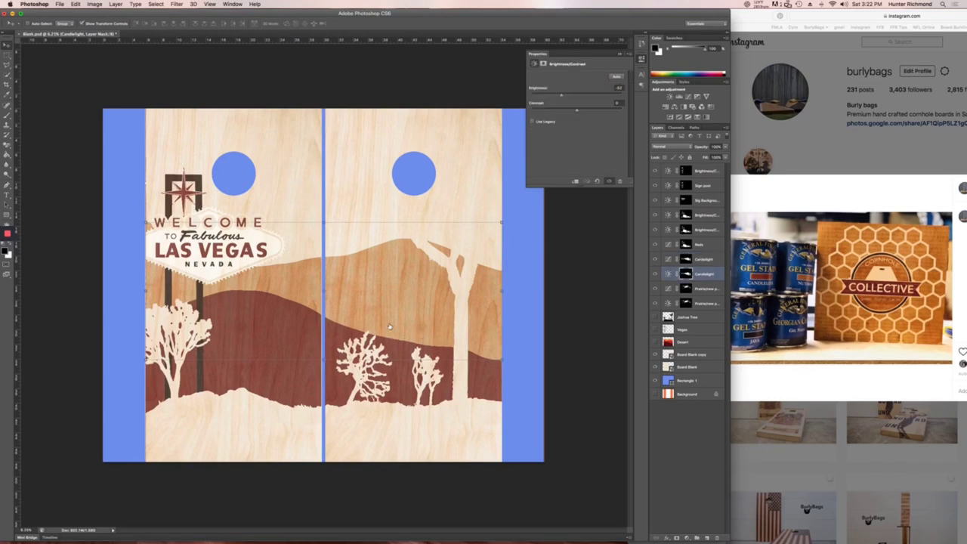
# Step: Lower the Candlelight Brightness/Contrast layer's brightness to about -80, and open the Red channel of the Candlelight Curves layer
pyautogui.click(704, 276)
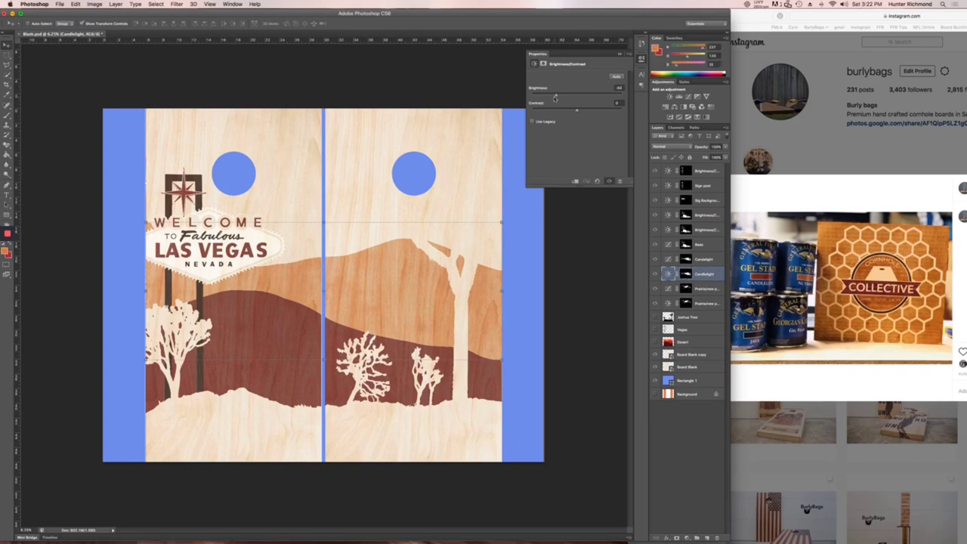
pyautogui.moveTo(556, 99); pyautogui.dragTo(552, 98)
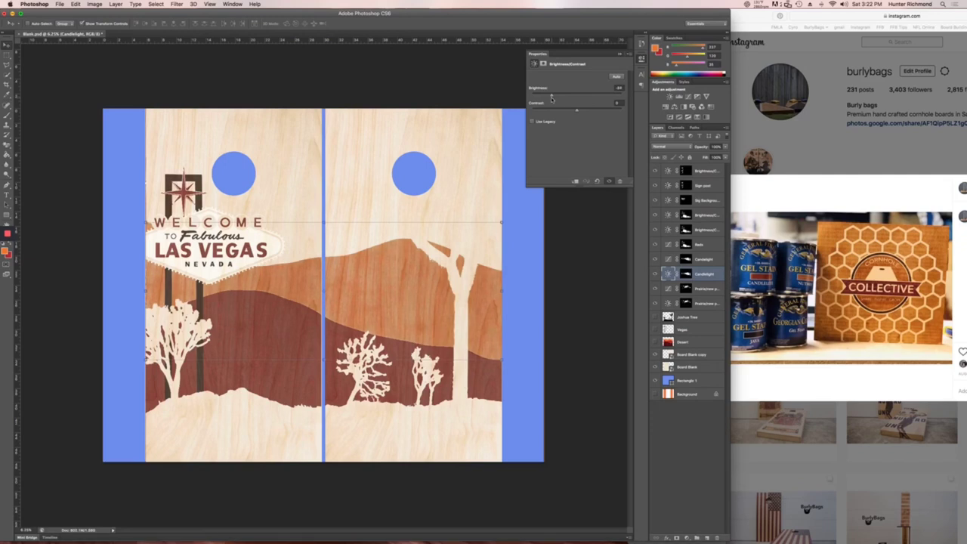
pyautogui.moveTo(549, 98); pyautogui.dragTo(552, 98)
pyautogui.click(698, 260)
pyautogui.click(565, 87)
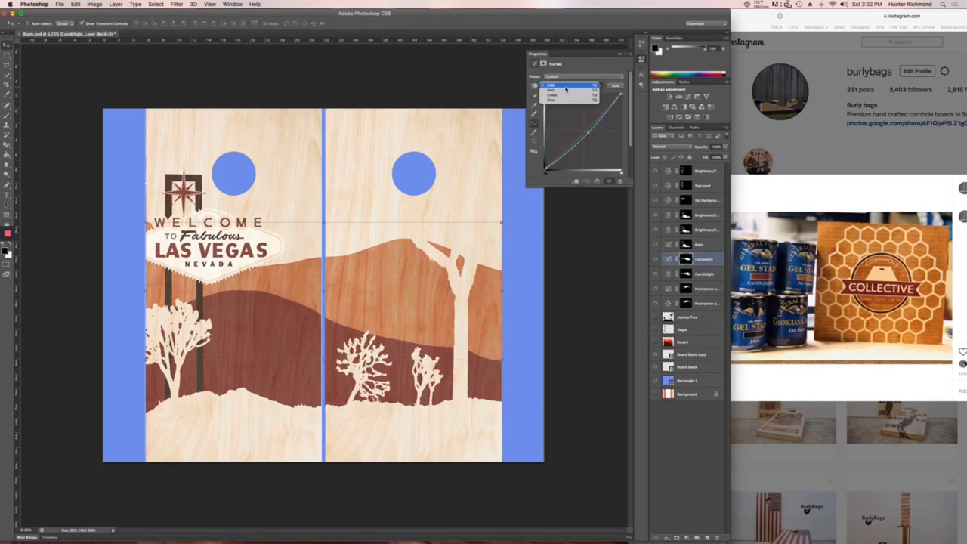
pyautogui.click(566, 92)
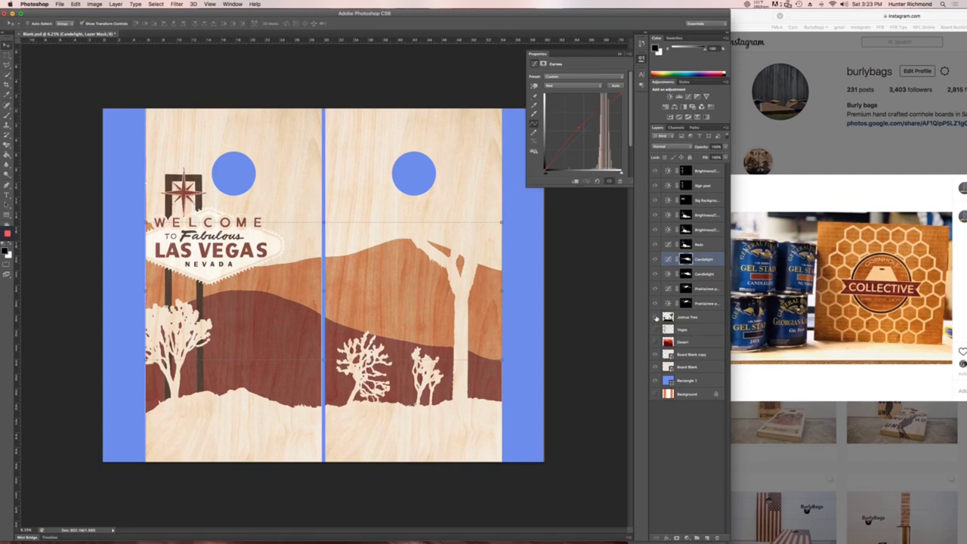
# Step: Show the Joshua Tree layer's black silhouettes on both boards and briefly toggle the Vegas sign layer for comparison
pyautogui.click(656, 318)
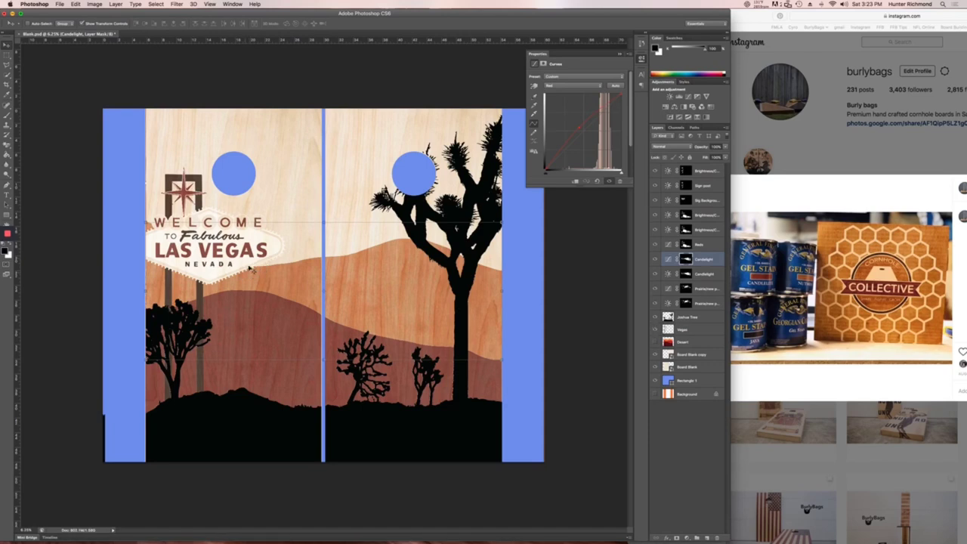
pyautogui.hotkey('alt', 'BackSpace')
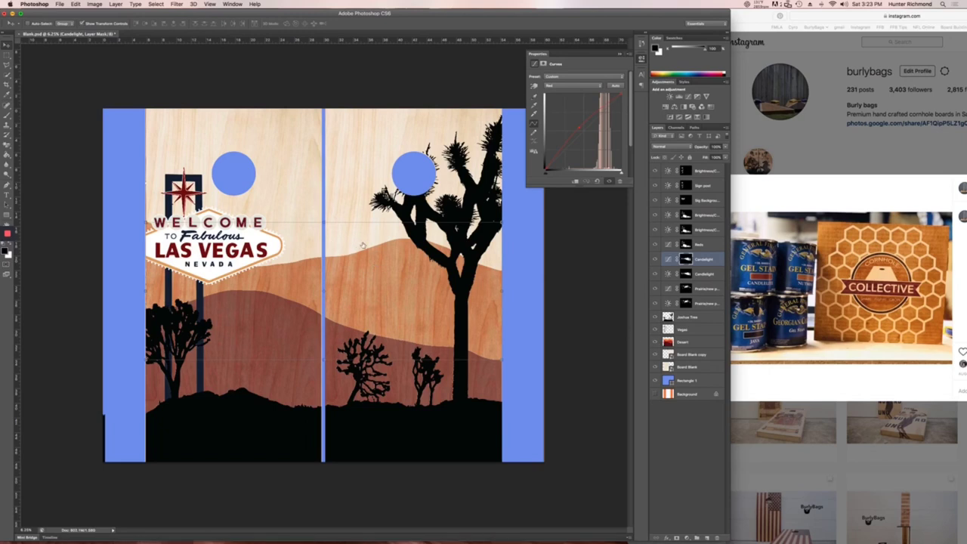
pyautogui.hotkey('alt', 'BackSpace')
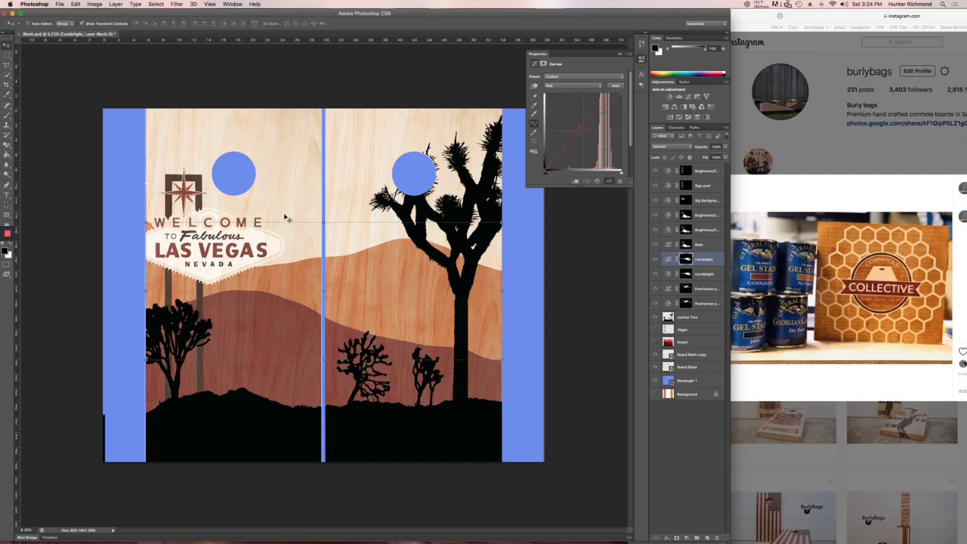
# Step: Select the Prairie/new pine Curves layer, switch to Instagram in Safari and examine the MacBeth cornhole board photo as a stain reference
pyautogui.click(705, 290)
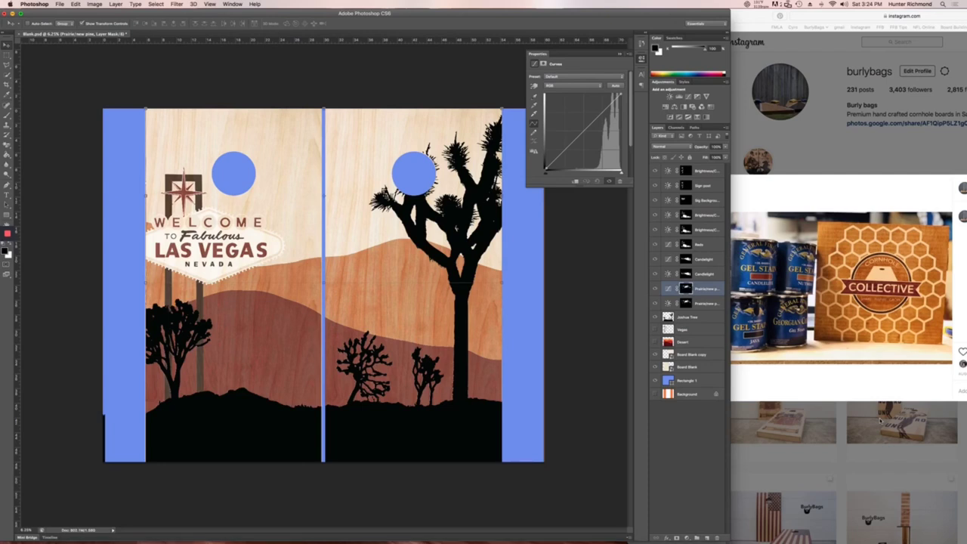
pyautogui.click(818, 424)
pyautogui.click(817, 424)
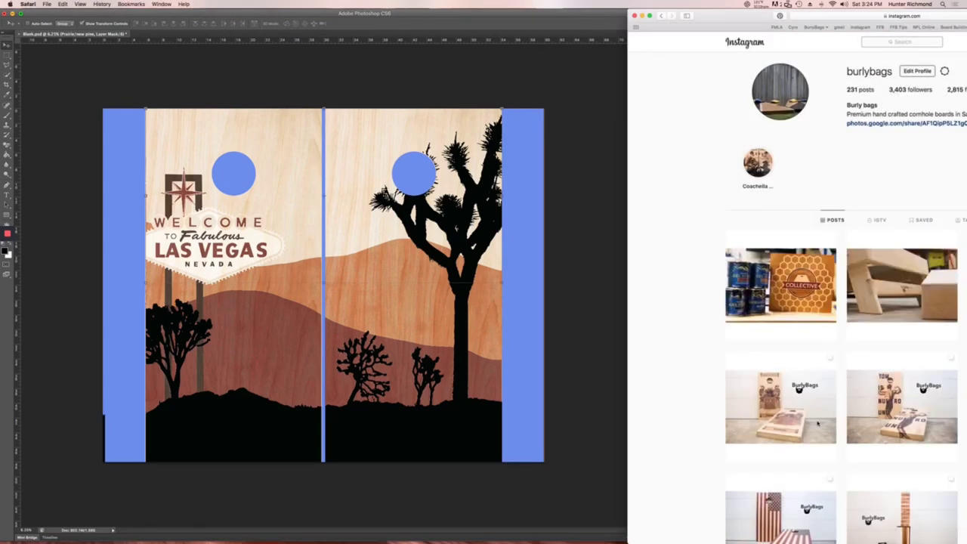
pyautogui.click(817, 424)
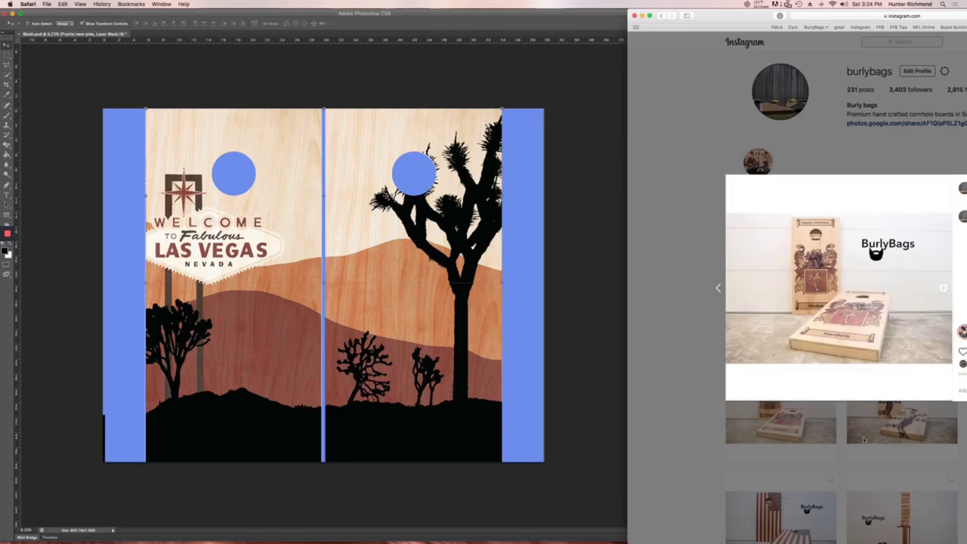
pyautogui.click(520, 299)
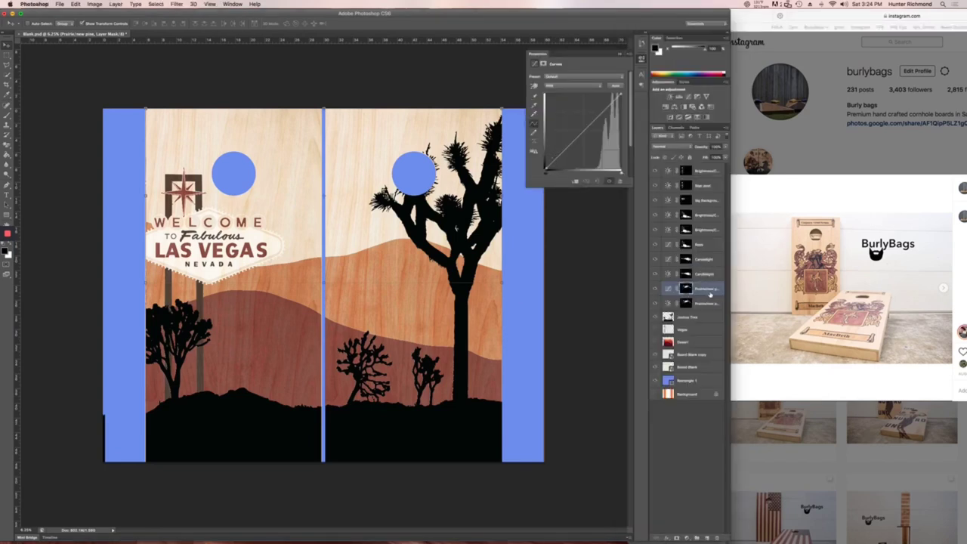
# Step: Darken the farthest hills by lowering the Prairie/new pine Curves layer's RGB midtones and its Brightness/Contrast layer's brightness to about -14
pyautogui.click(587, 129)
pyautogui.moveTo(588, 130); pyautogui.dragTo(593, 133)
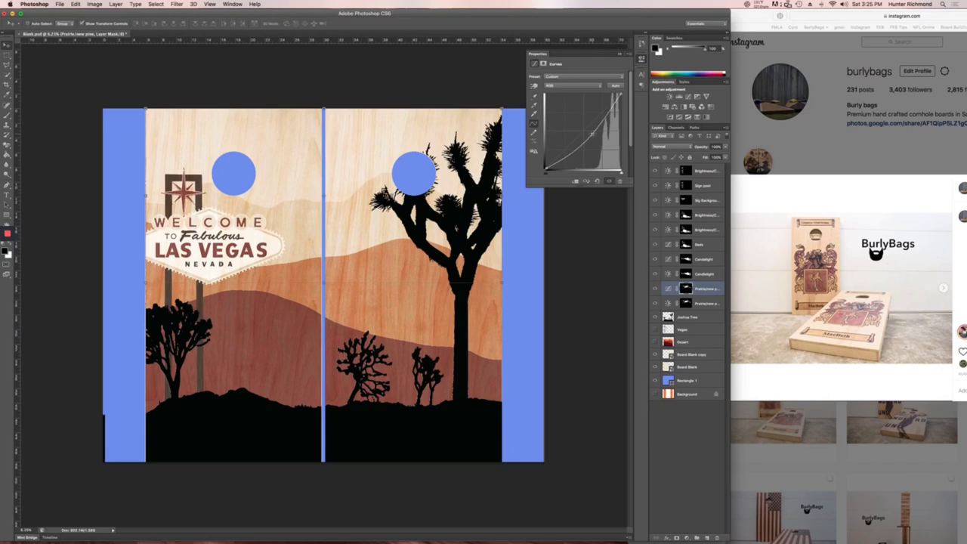
pyautogui.click(710, 302)
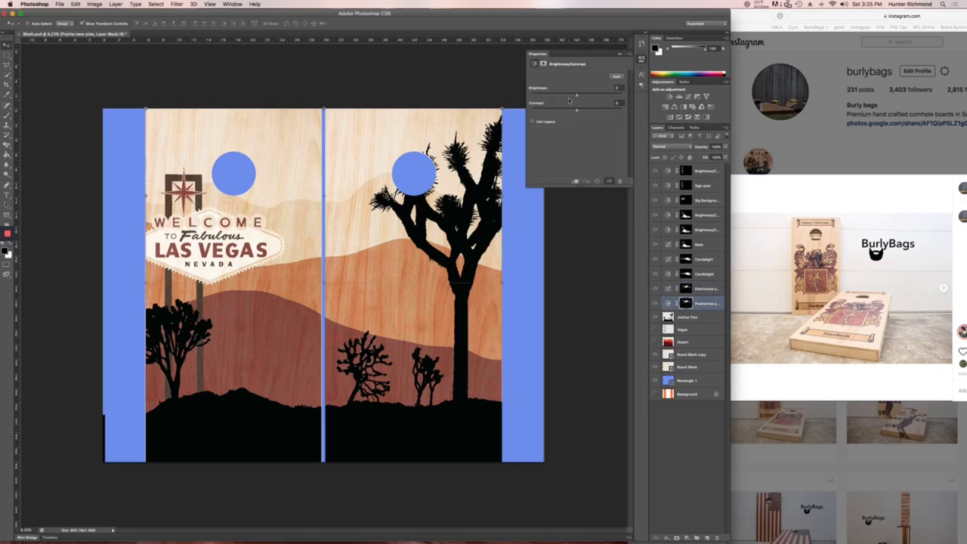
pyautogui.moveTo(573, 98); pyautogui.dragTo(569, 99)
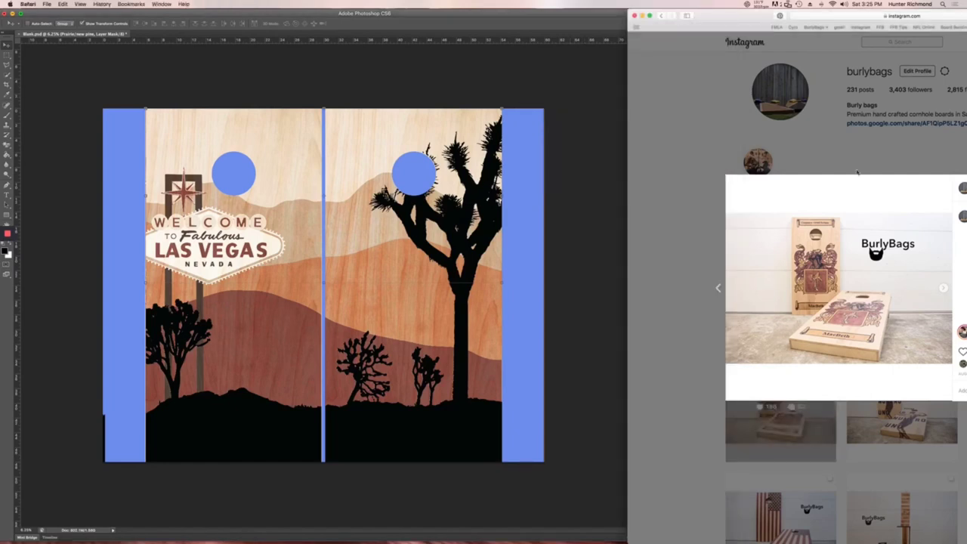
# Step: Switch to Safari, browse the Instagram posts for a light stain reference and examine the photo of the wooden ring-and-hook game
pyautogui.click(858, 173)
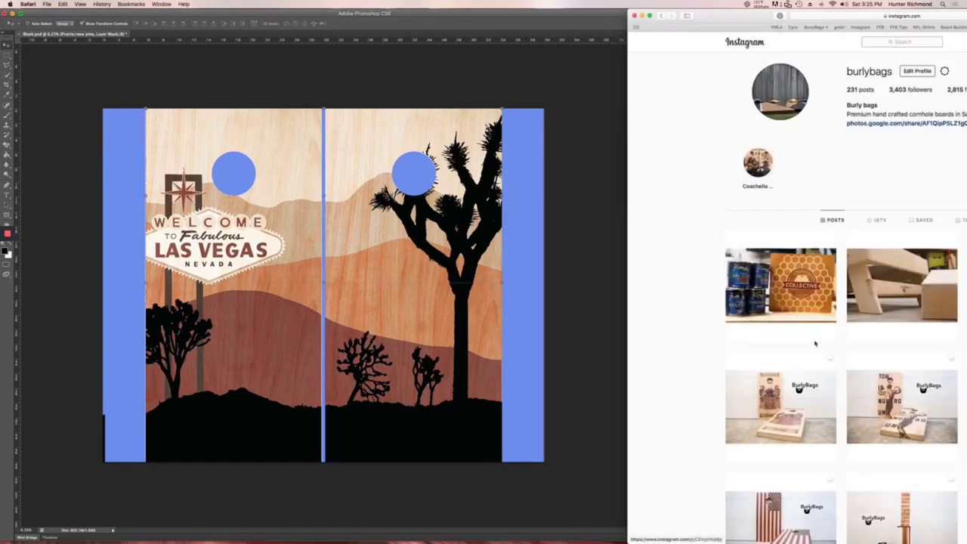
pyautogui.scroll(-3, 820, 362)
pyautogui.scroll(-10, 819, 362)
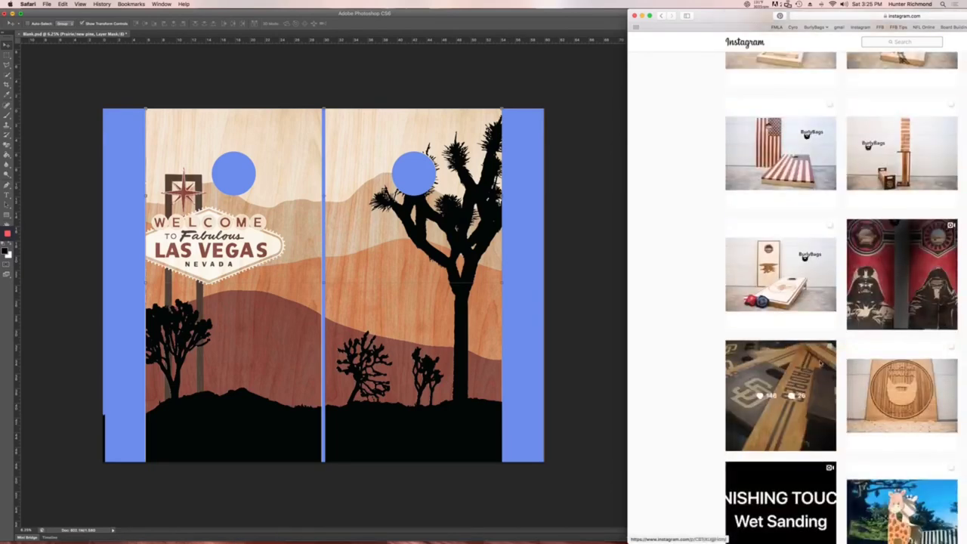
pyautogui.scroll(-5, 821, 363)
pyautogui.scroll(4, 820, 364)
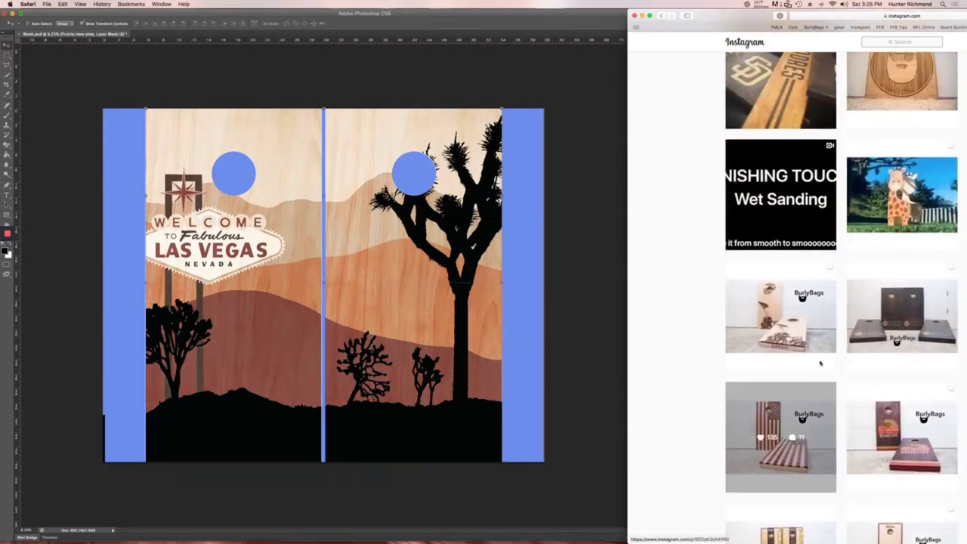
pyautogui.scroll(-10, 820, 365)
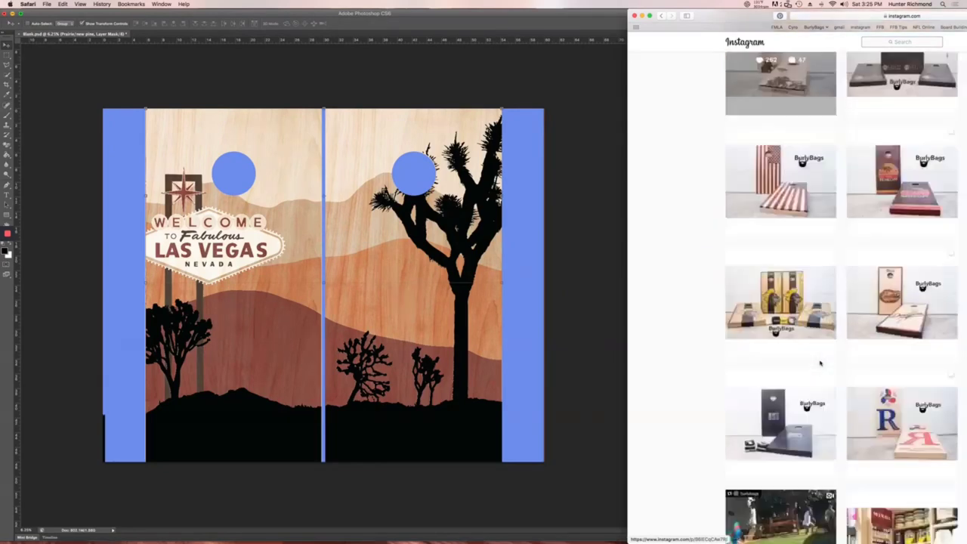
pyautogui.scroll(-10, 819, 363)
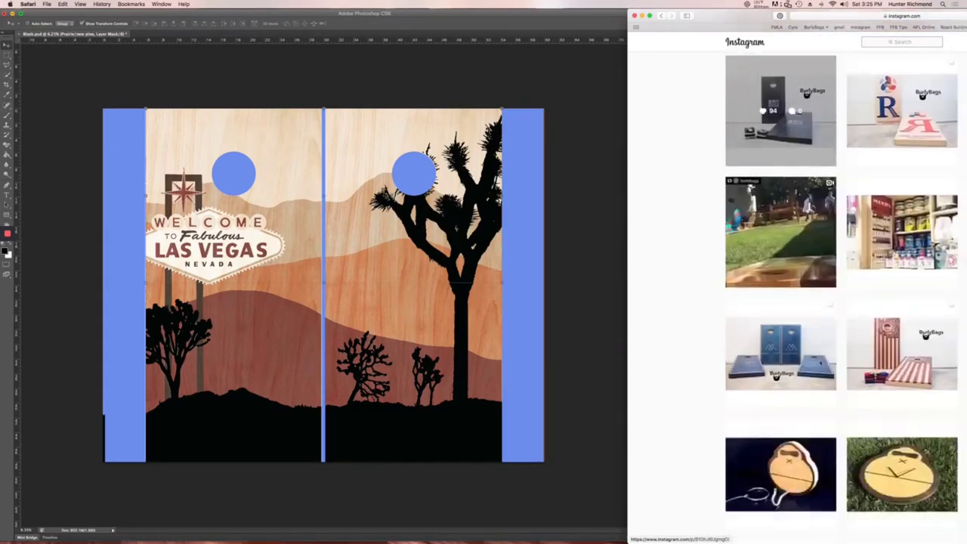
pyautogui.scroll(1, 812, 250)
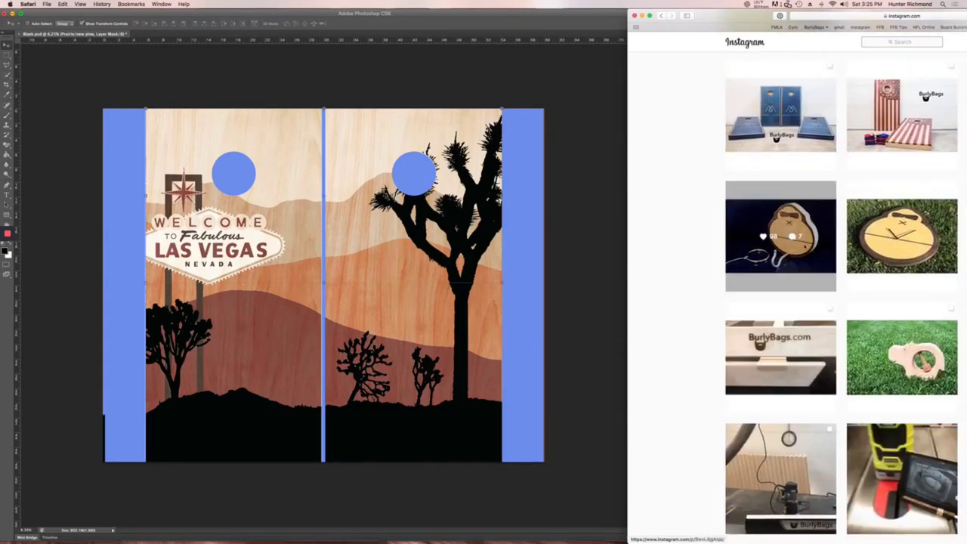
pyautogui.click(810, 251)
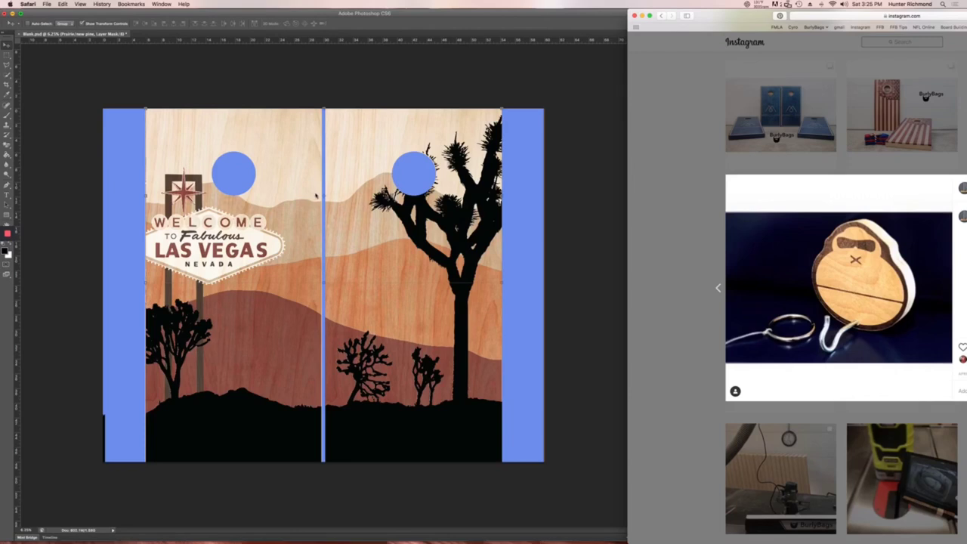
pyautogui.click(335, 198)
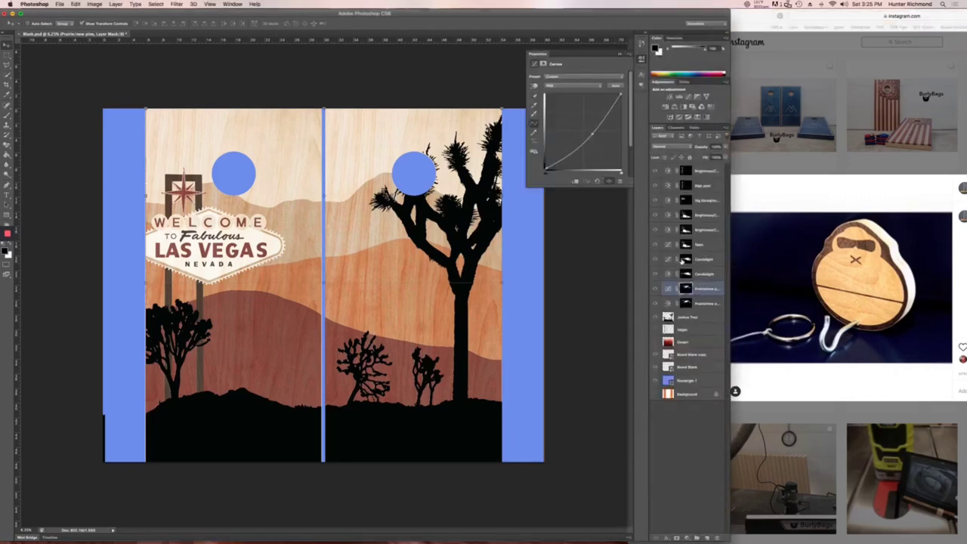
# Step: Lower the Blue and Green channel midtones in the Prairie/new pine Curves layer to give the farthest hills a golden tint
pyautogui.click(574, 85)
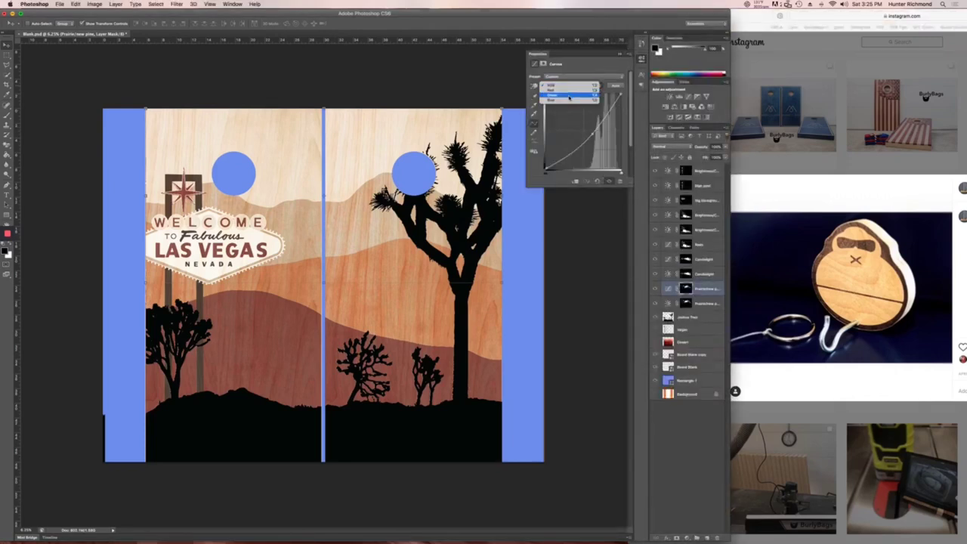
pyautogui.click(569, 101)
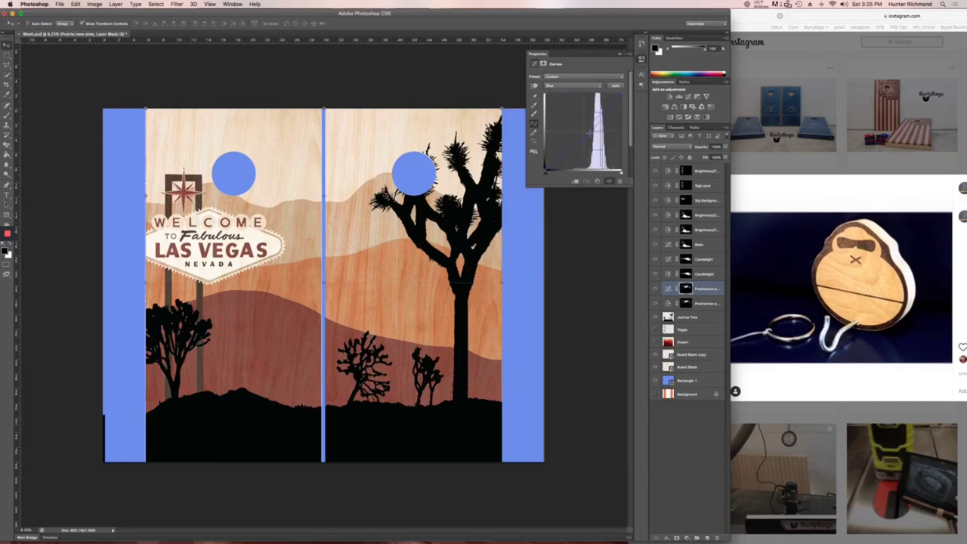
pyautogui.click(581, 86)
pyautogui.click(577, 80)
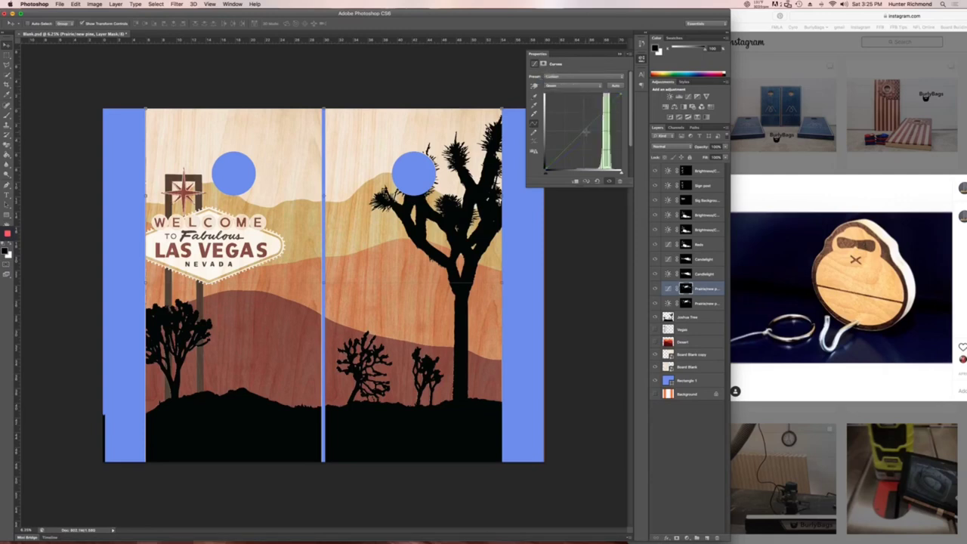
pyautogui.moveTo(585, 132); pyautogui.dragTo(587, 133)
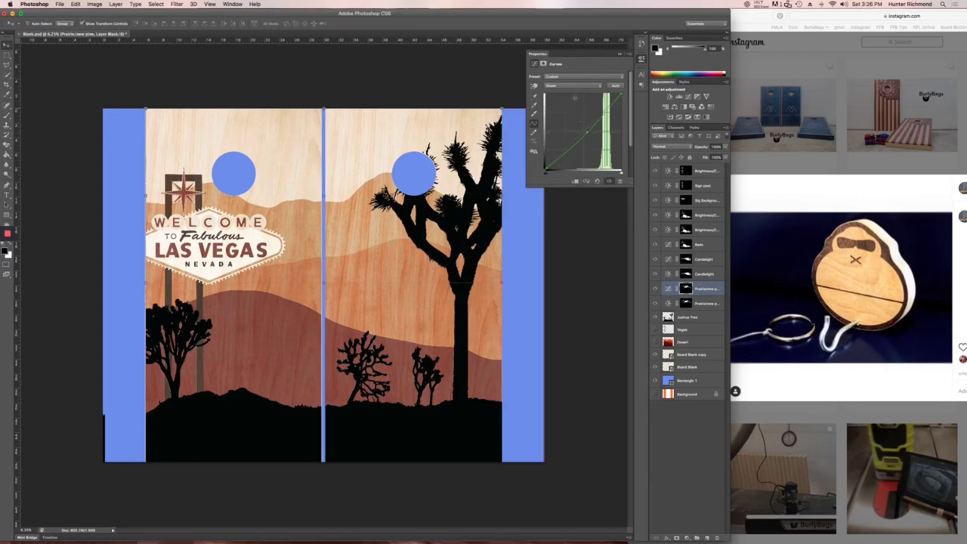
pyautogui.click(574, 88)
pyautogui.click(573, 90)
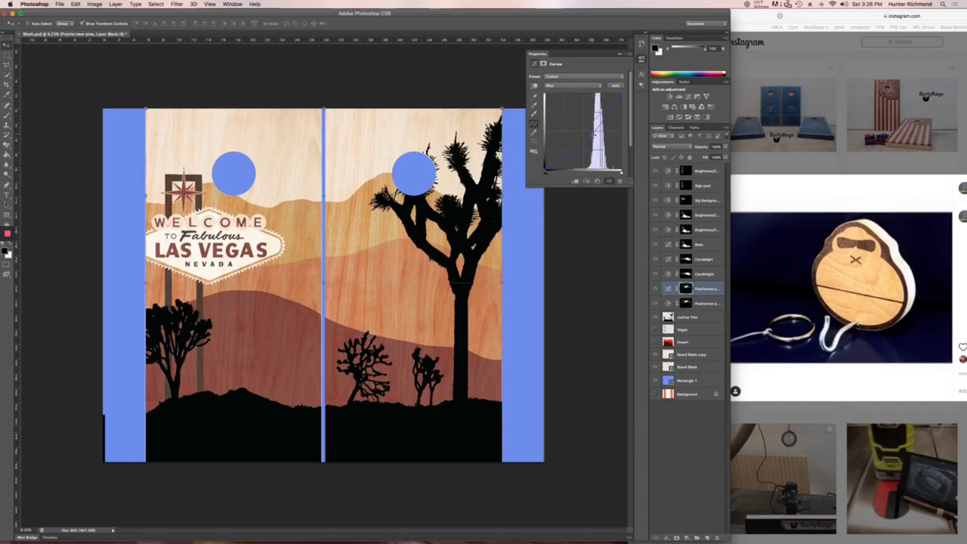
# Step: Lower the brightness of the Brightness/Contrast 3 layer to about -53 to darken the front red hills
pyautogui.click(691, 302)
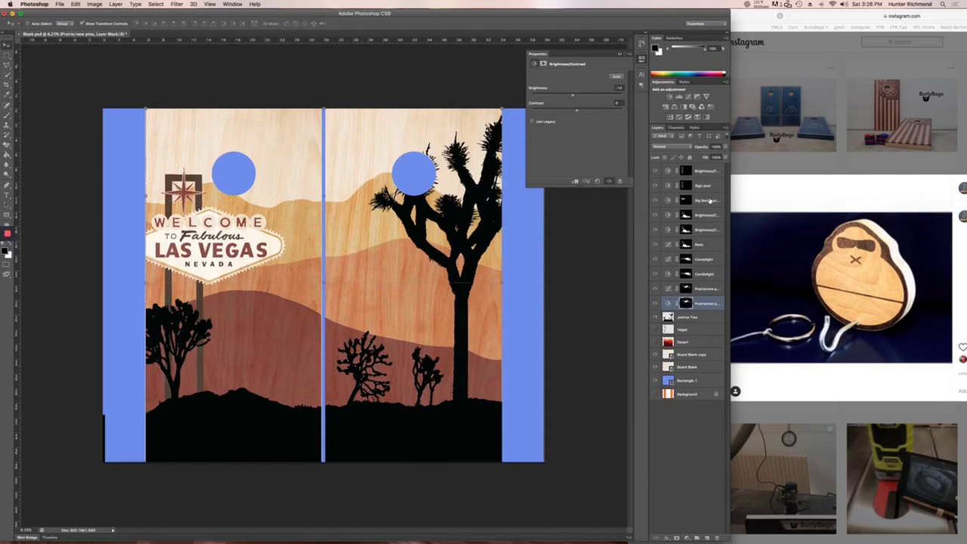
pyautogui.click(708, 246)
pyautogui.click(708, 246)
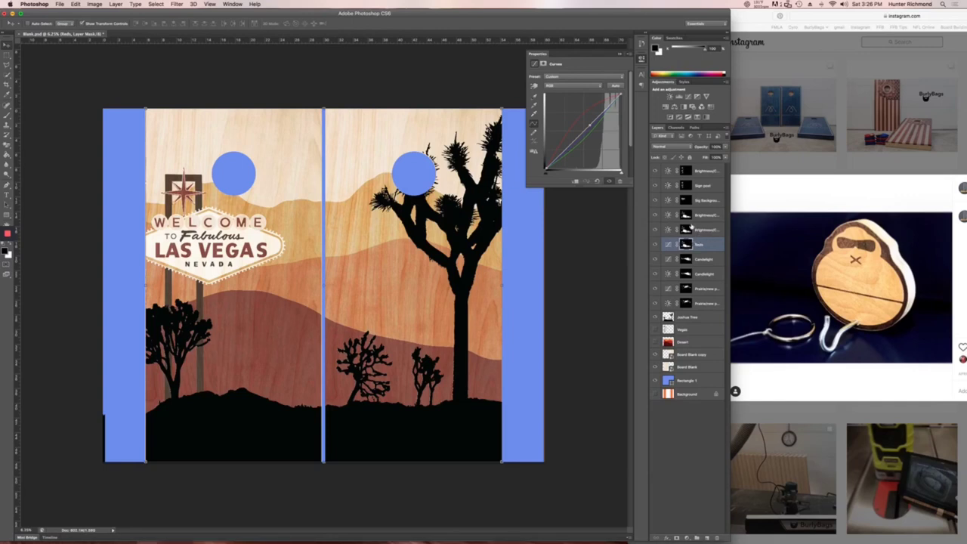
pyautogui.click(704, 216)
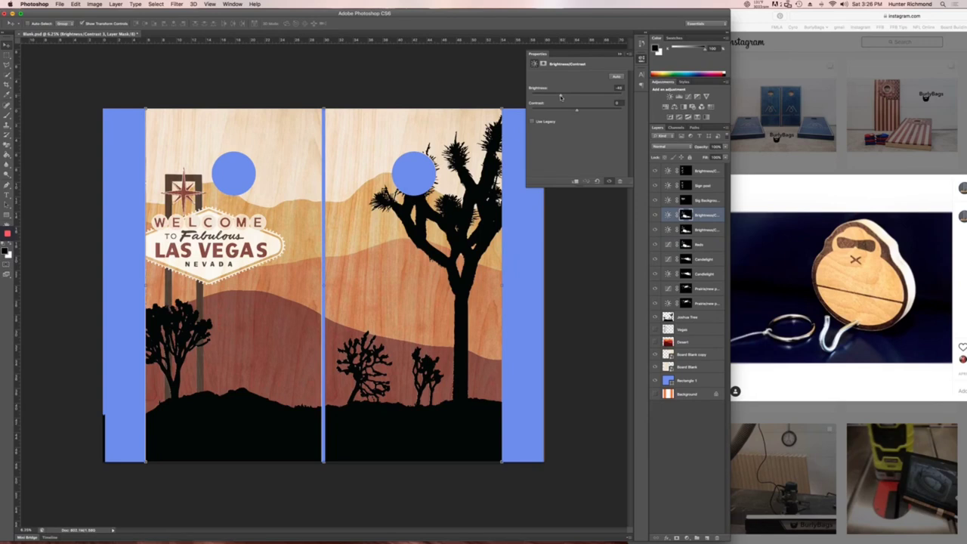
pyautogui.moveTo(567, 96); pyautogui.dragTo(561, 97)
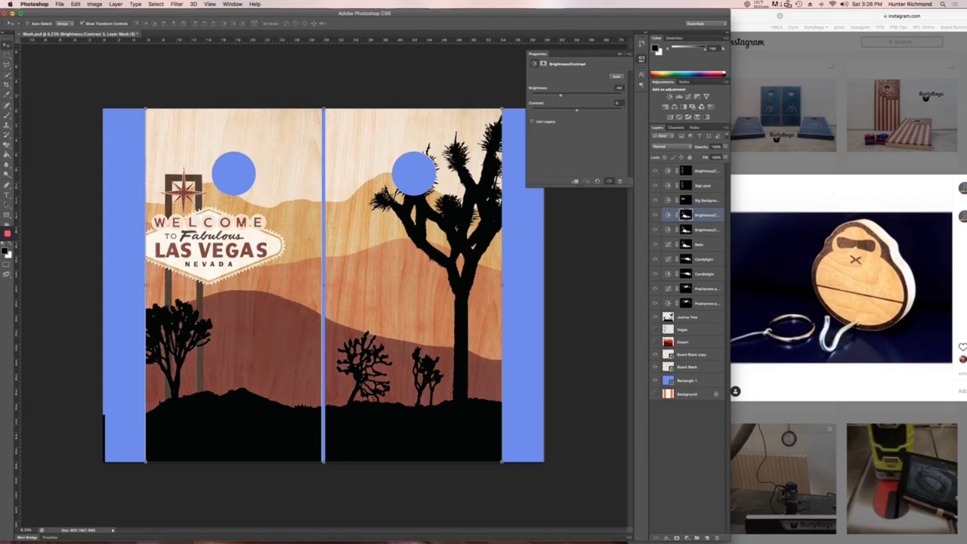
# Step: Switch to Safari and examine the Instagram photo of the American flag cornhole boards as a red stain reference
pyautogui.click(882, 145)
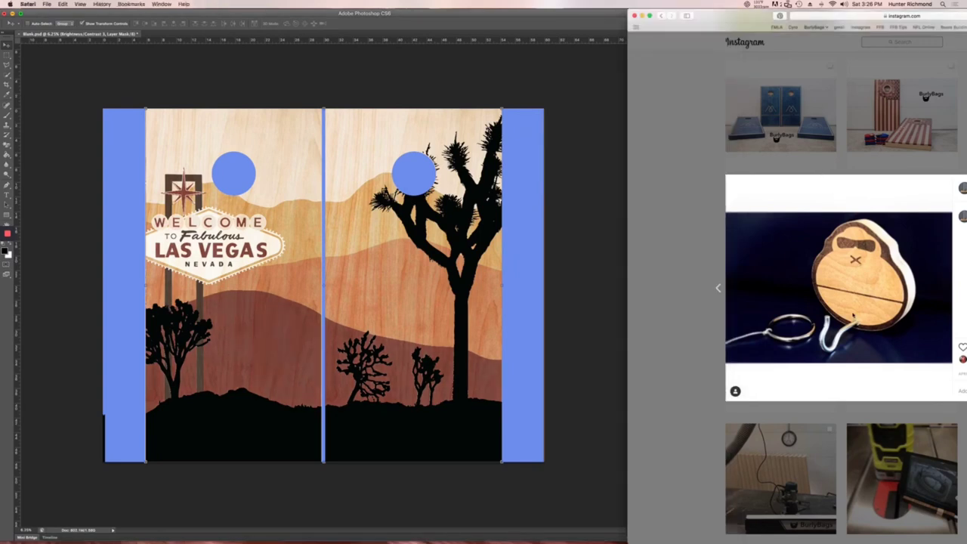
pyautogui.press('Escape')
pyautogui.scroll(10, 820, 177)
pyautogui.click(817, 180)
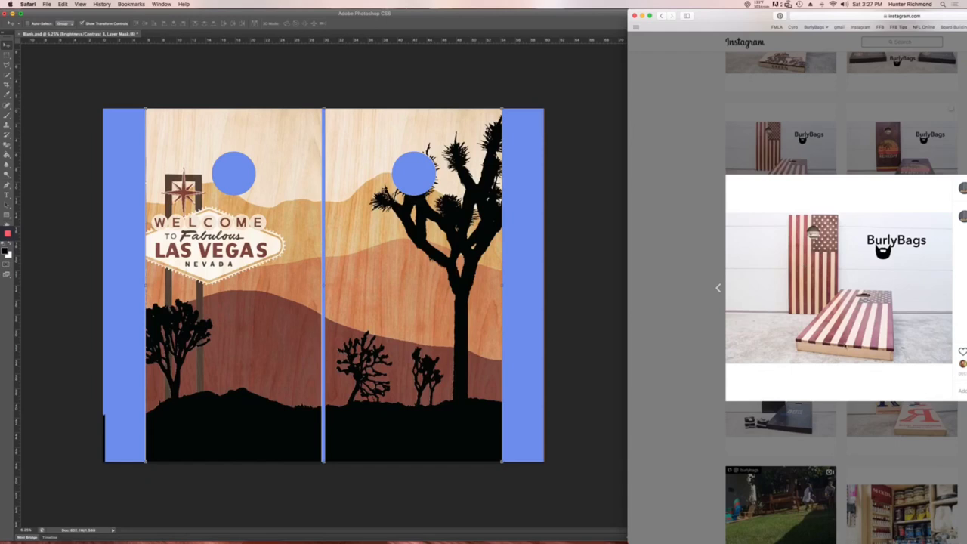
# Step: Back in Photoshop, lower the Brightness/Contrast 3 layer's brightness to about -76, and select the Candlelight Curves layer
pyautogui.click(583, 140)
pyautogui.moveTo(561, 96); pyautogui.dragTo(553, 98)
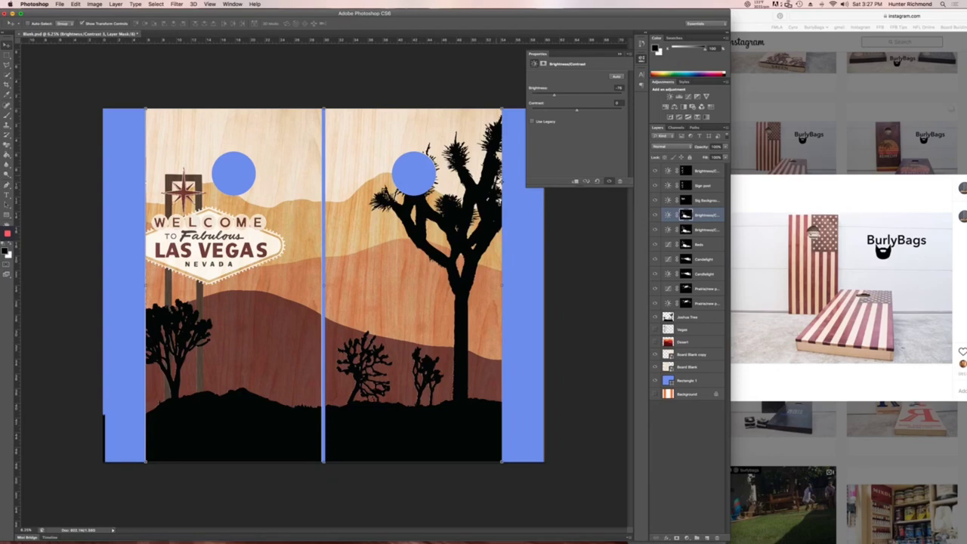
pyautogui.click(704, 260)
pyautogui.click(705, 261)
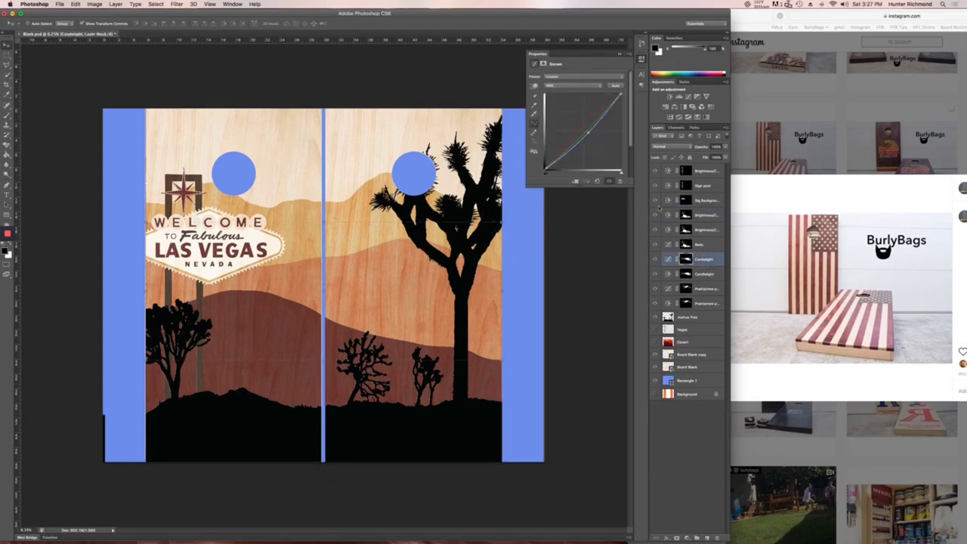
# Step: Lower the brightness of the Candlelight Brightness/Contrast layer to about -100 to darken the middle orange hills, and select the Background layer
pyautogui.click(703, 274)
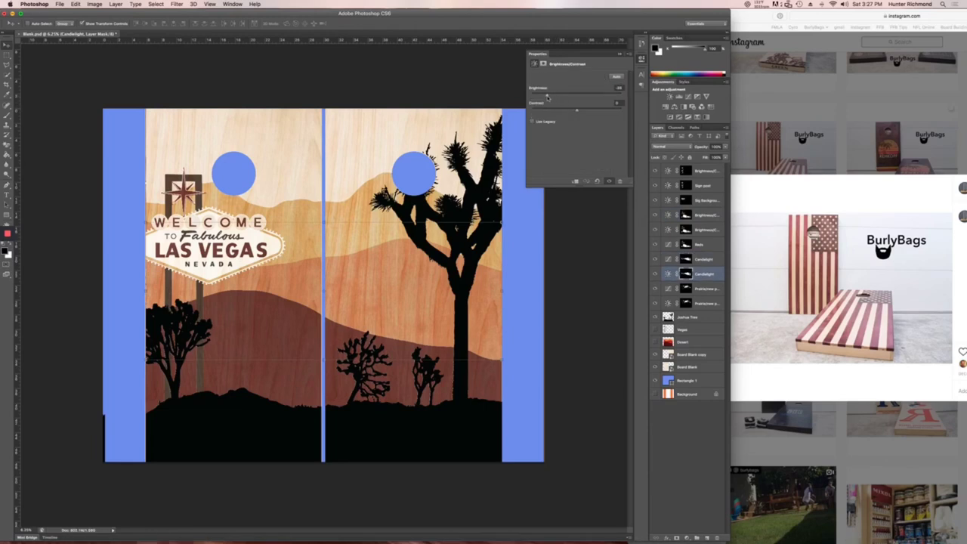
pyautogui.click(547, 97)
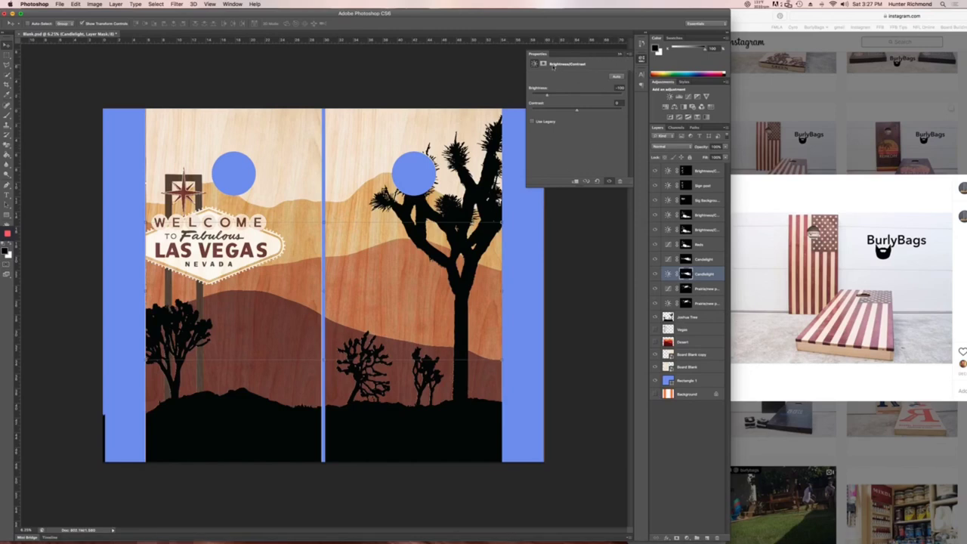
pyautogui.click(618, 56)
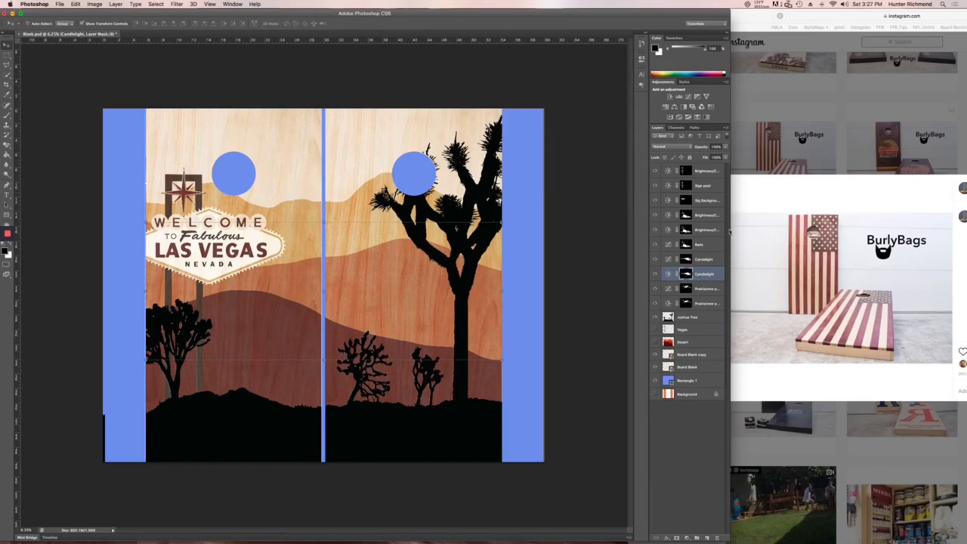
pyautogui.click(693, 394)
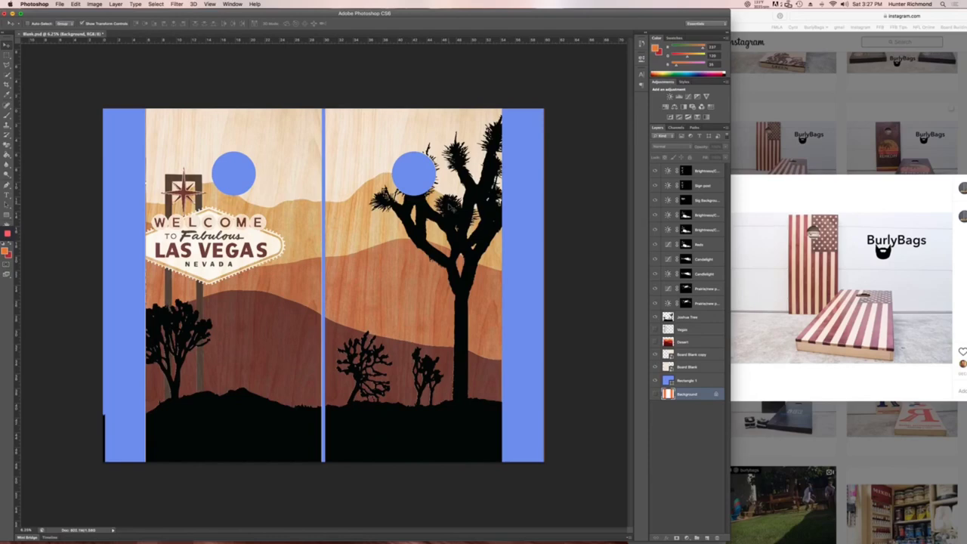
# Step: Switch to Safari, close the flag board photo and look through the BurlyBags Instagram posts for stained board references
pyautogui.click(844, 120)
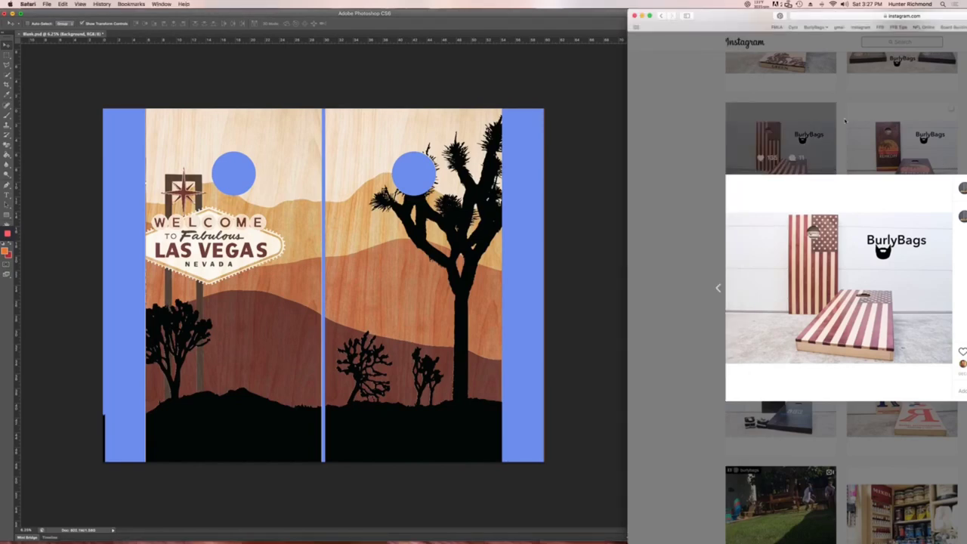
pyautogui.click(844, 121)
pyautogui.scroll(-5, 845, 132)
pyautogui.scroll(5, 846, 139)
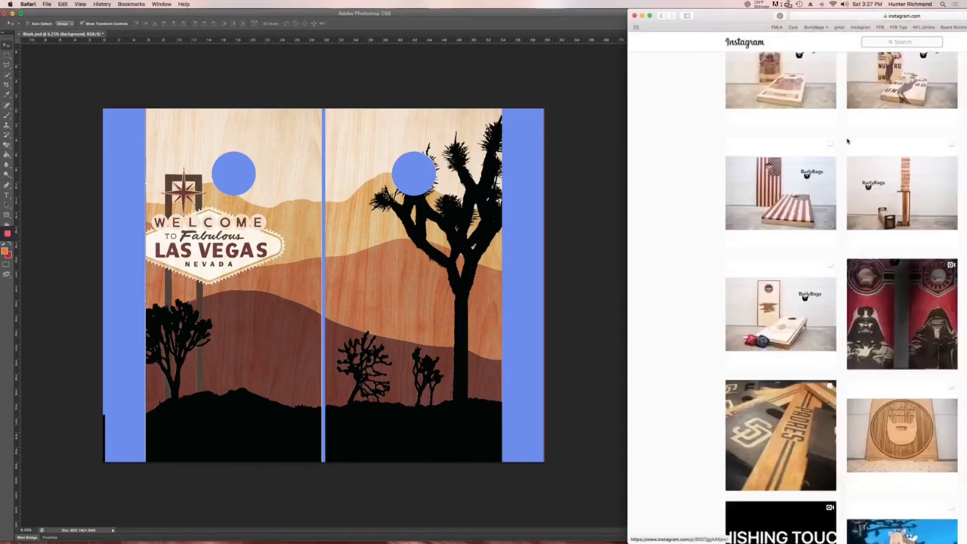
pyautogui.scroll(5, 846, 140)
pyautogui.scroll(-2, 846, 141)
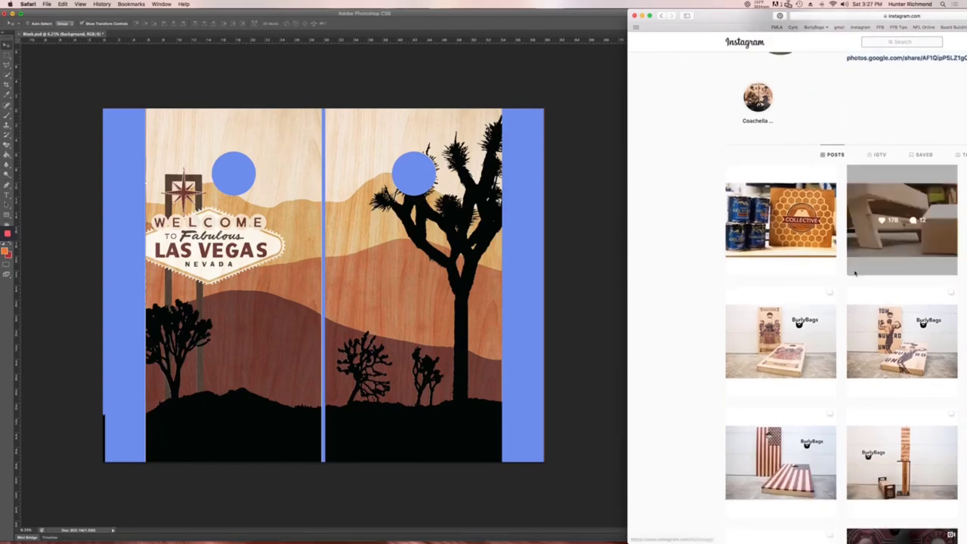
pyautogui.scroll(-10, 855, 273)
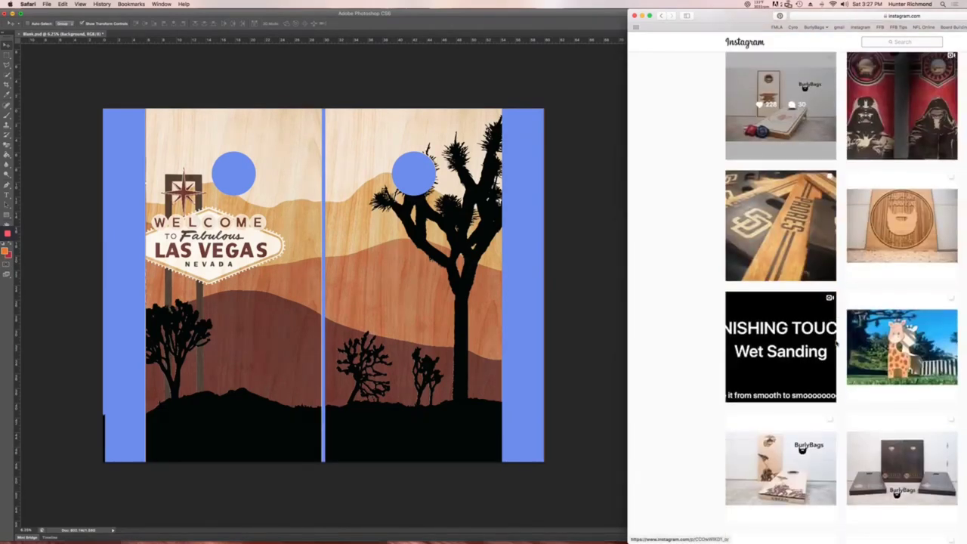
pyautogui.scroll(-4, 835, 342)
pyautogui.scroll(5, 859, 420)
pyautogui.scroll(5, 859, 420)
pyautogui.scroll(-2, 860, 420)
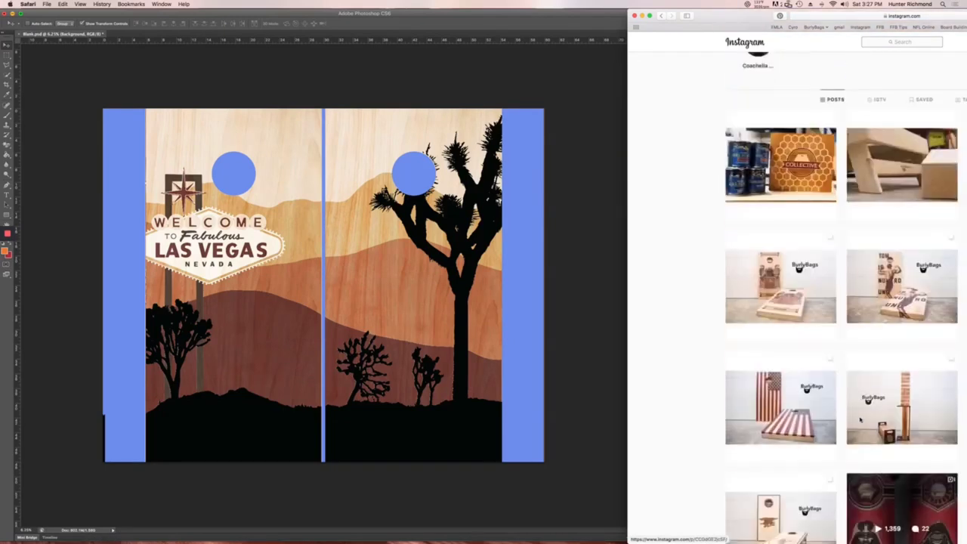
pyautogui.scroll(-10, 859, 420)
pyautogui.scroll(-15, 860, 419)
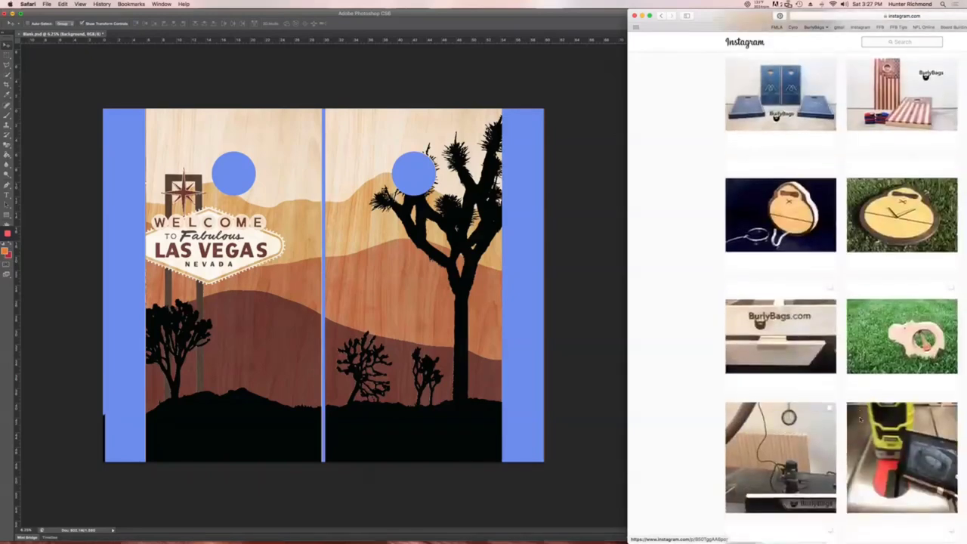
pyautogui.click(859, 420)
pyautogui.click(765, 417)
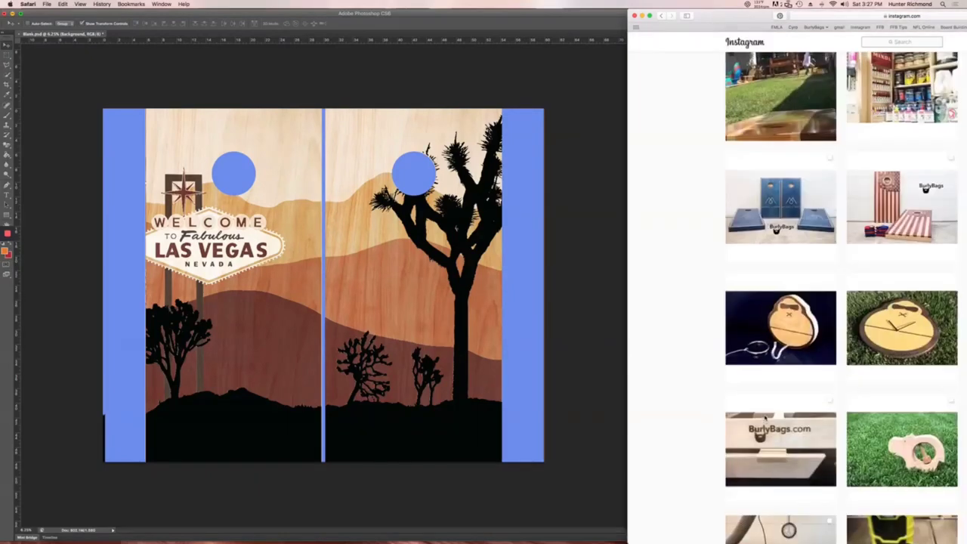
pyautogui.scroll(-2, 764, 417)
pyautogui.scroll(-8, 802, 398)
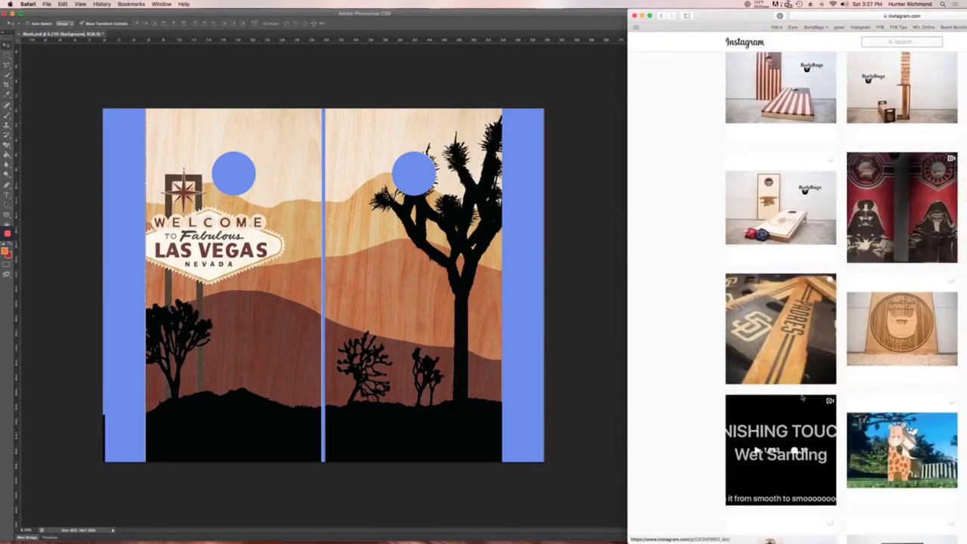
pyautogui.scroll(-5, 802, 398)
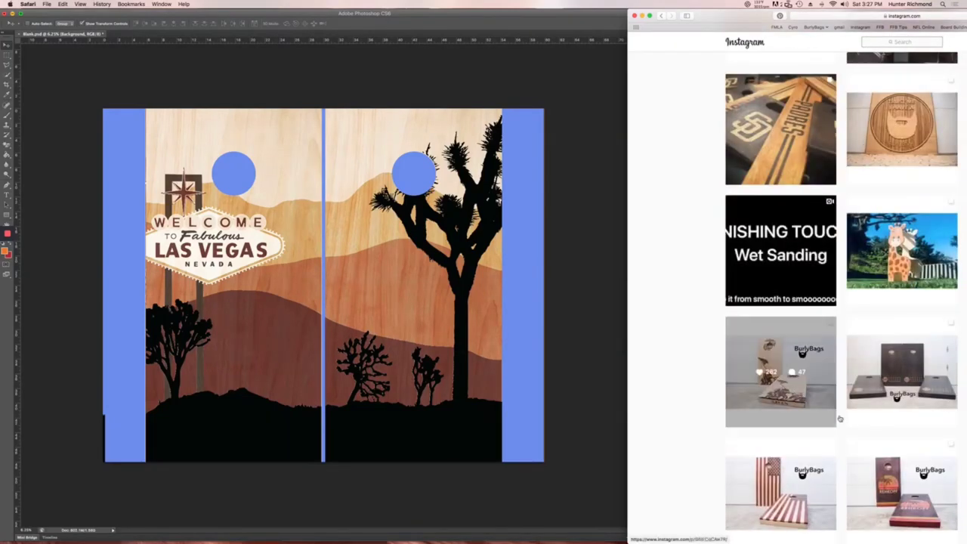
pyautogui.scroll(10, 895, 398)
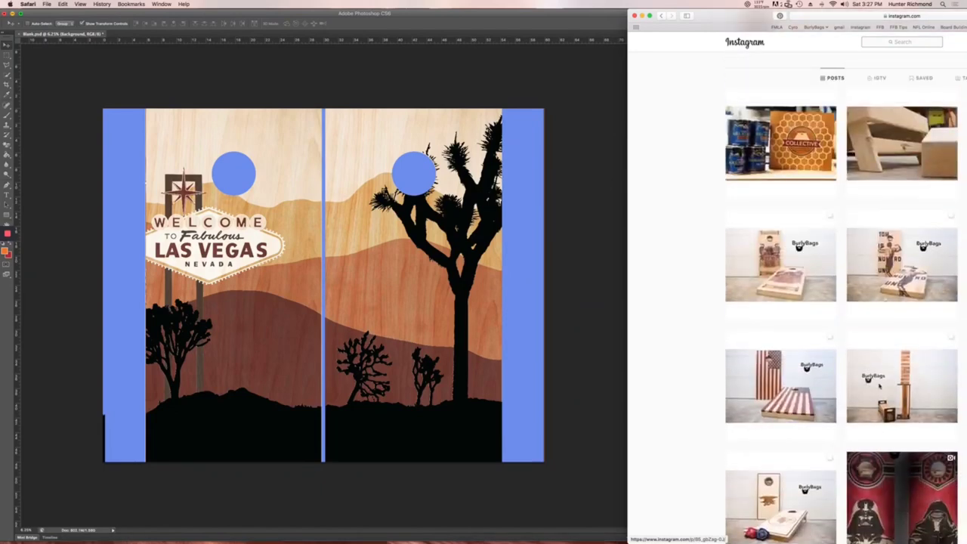
# Step: Examine the enlarged Instagram photos of the crest-design boards and the NUMERO UNO boards, and return to Photoshop
pyautogui.click(783, 285)
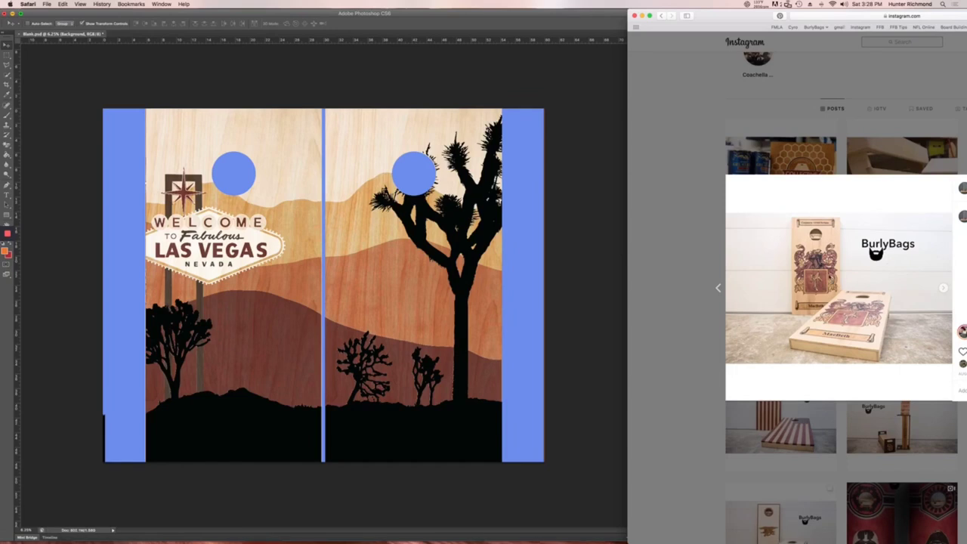
pyautogui.click(880, 160)
pyautogui.click(796, 252)
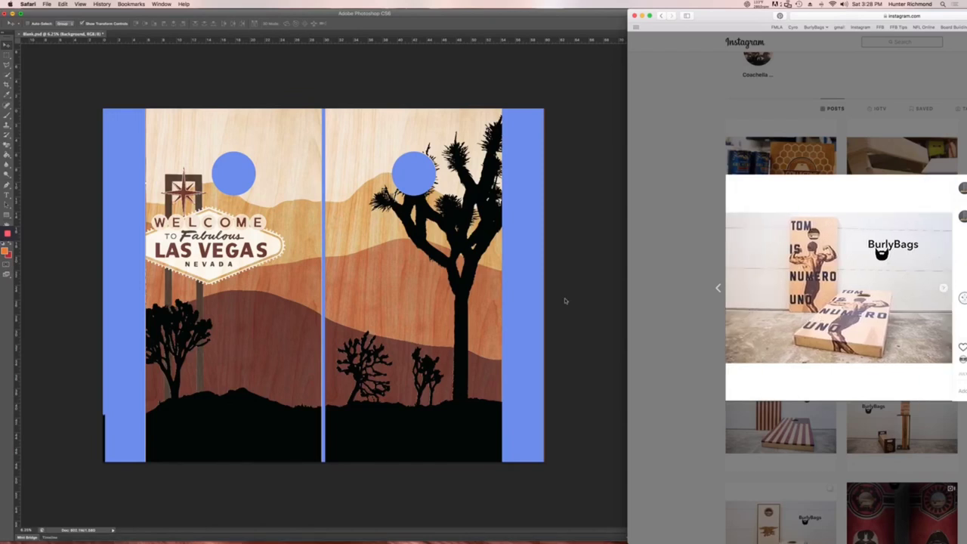
pyautogui.click(374, 389)
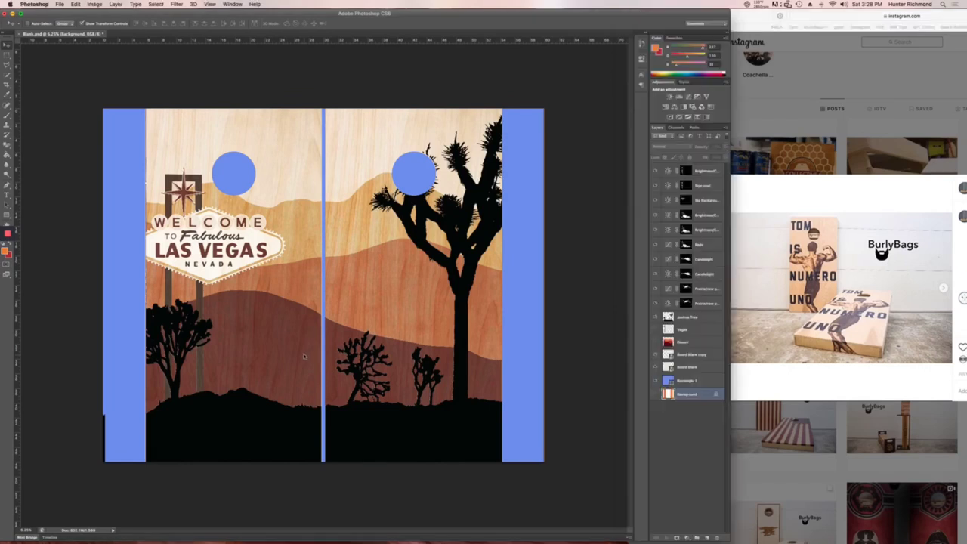